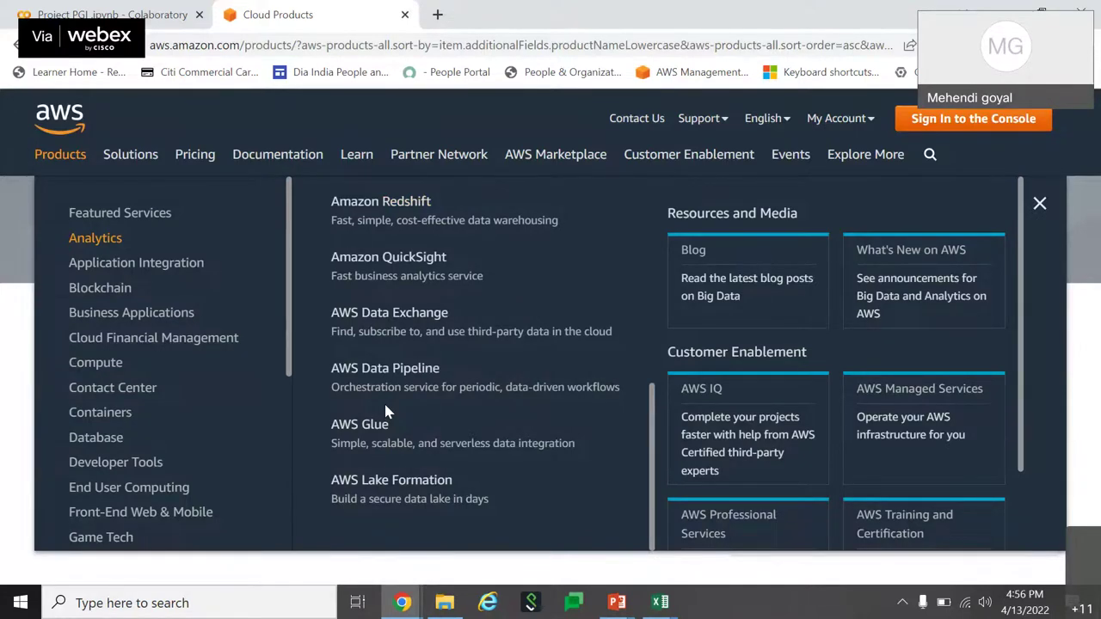
Examine the Database services listed among the AWS products, from Amazon Aurora through AWS Database Migration Service.
mouse_move(270, 344)
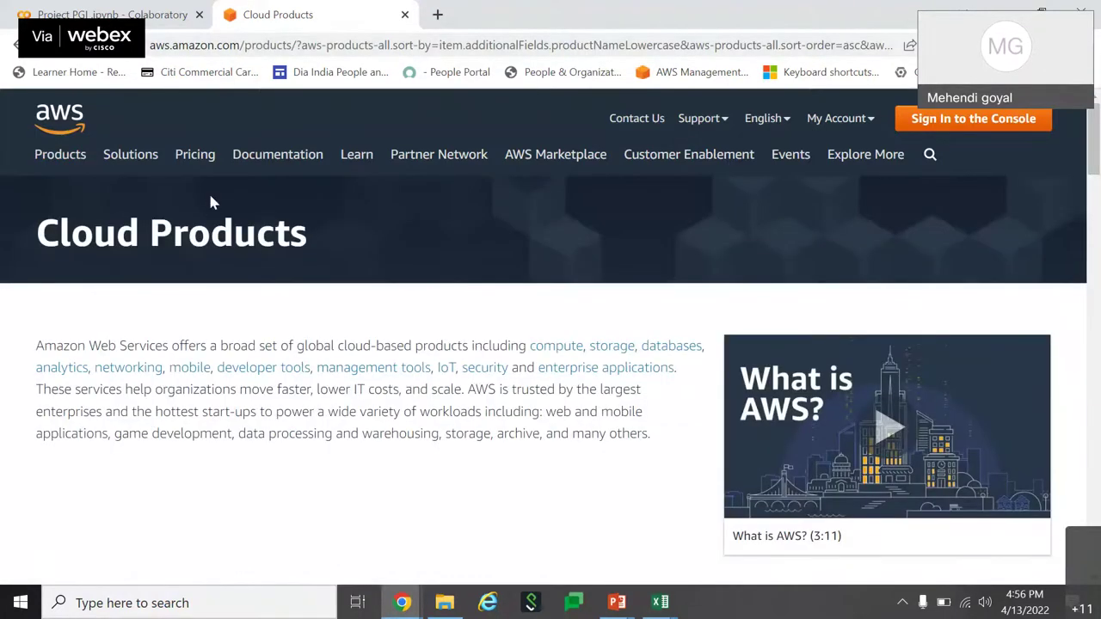
left_click(46, 163)
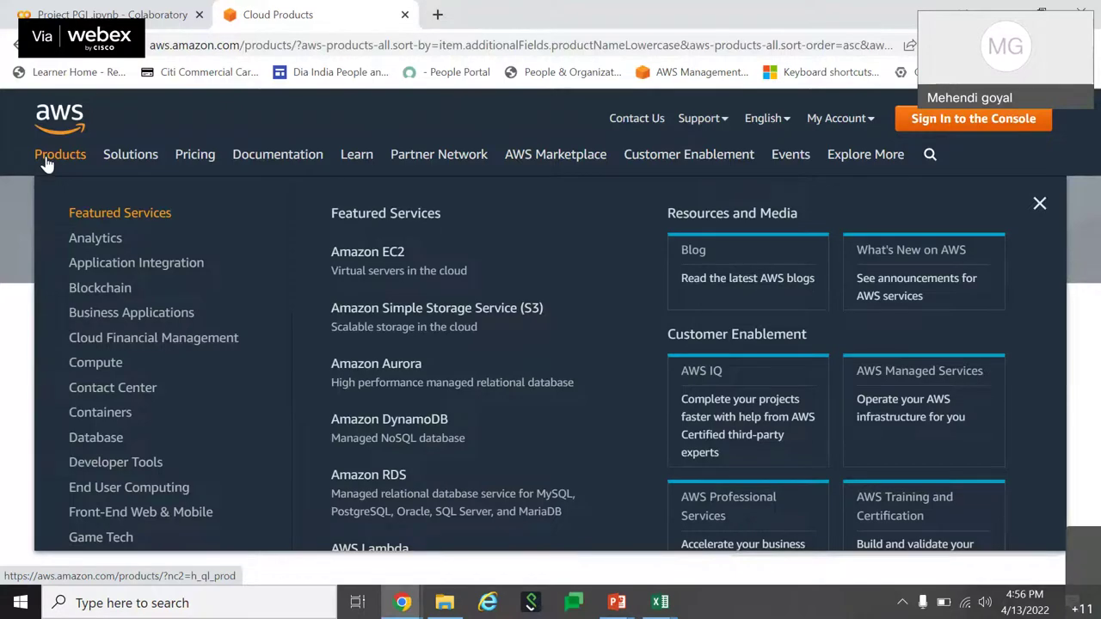
mouse_move(82, 447)
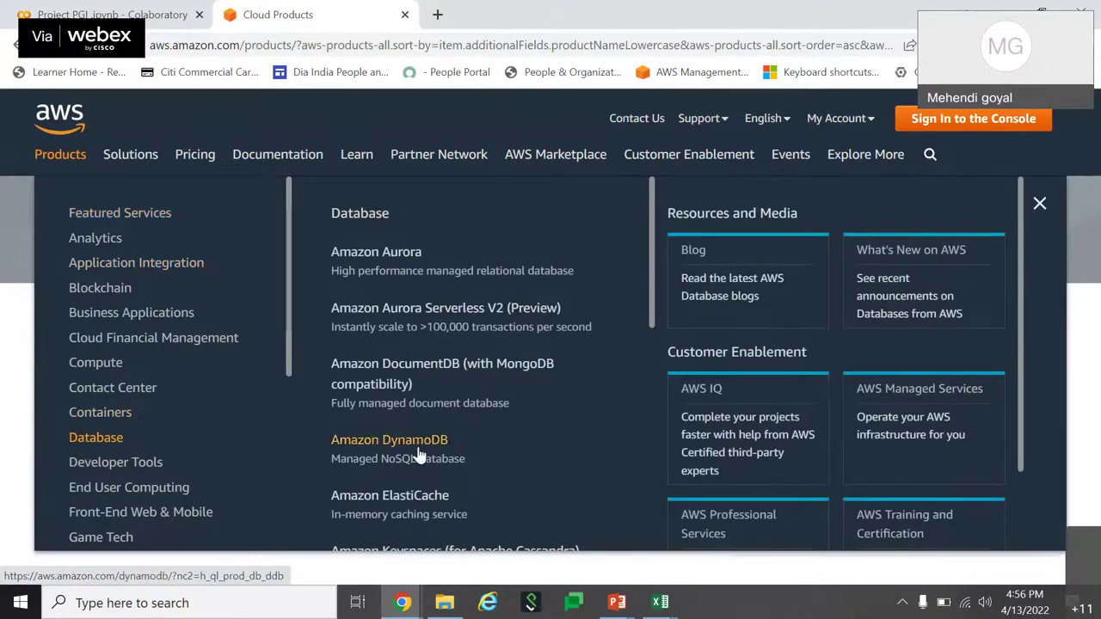
scroll(434, 383, "down", 3)
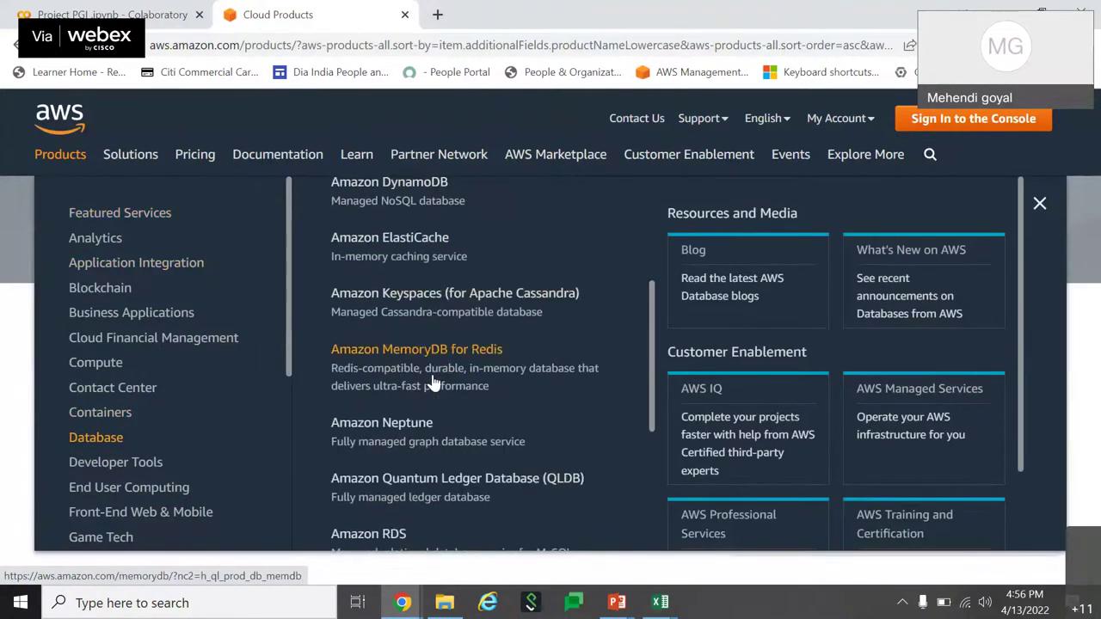
scroll(434, 384, "down", 3)
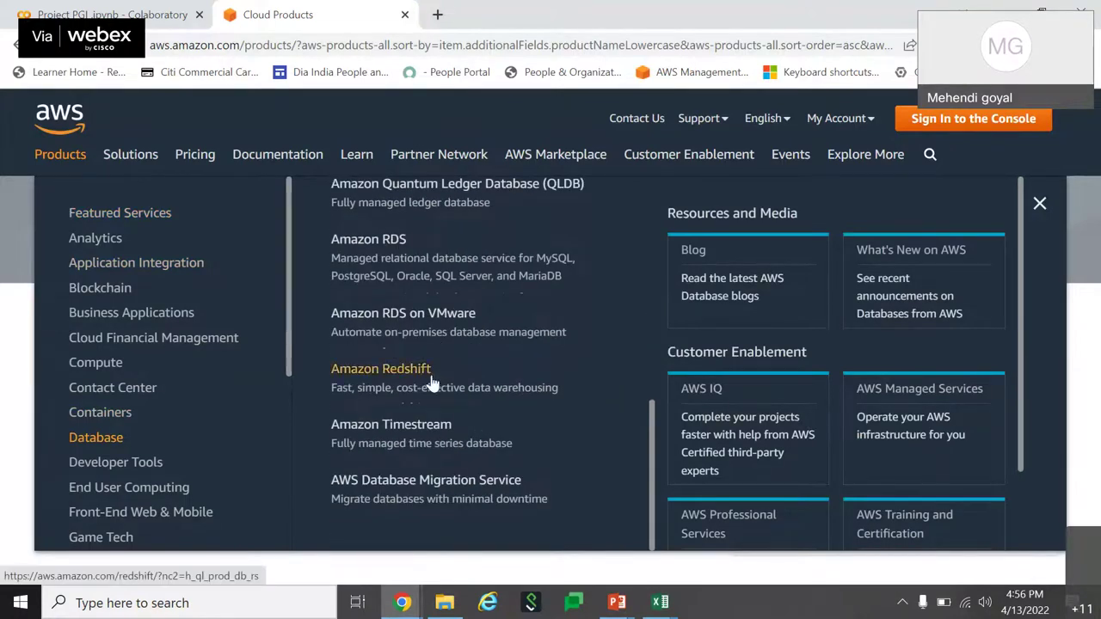
scroll(434, 383, "up", 7)
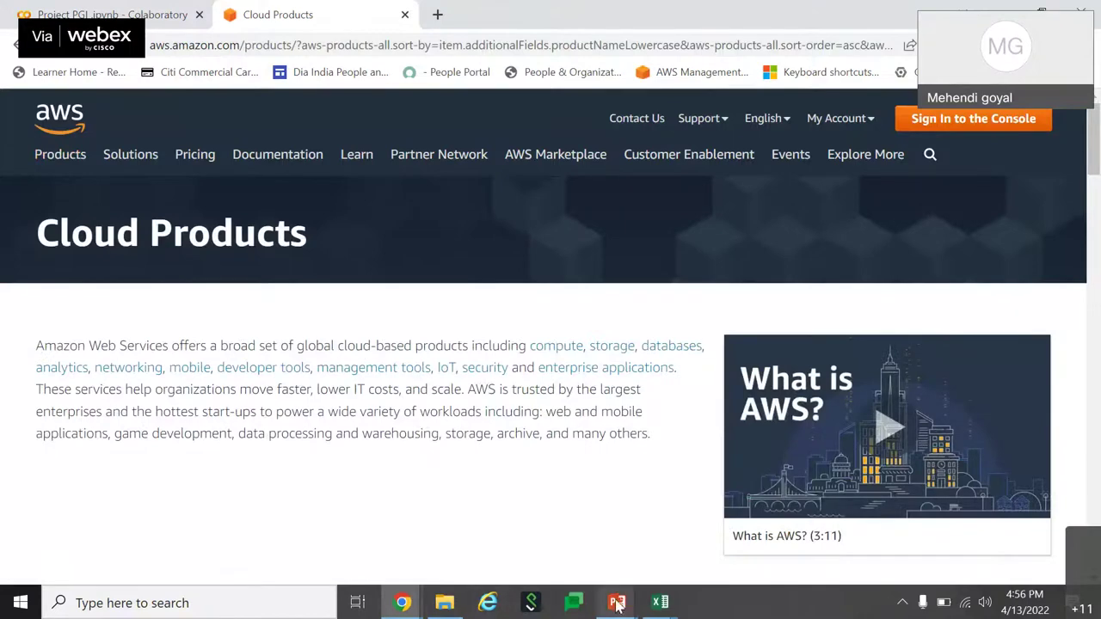
Advance the PowerPoint slide show past the AWS Tools slide to the case study slide, and return to the Project PGI notebook in Chrome.
mouse_move(616, 605)
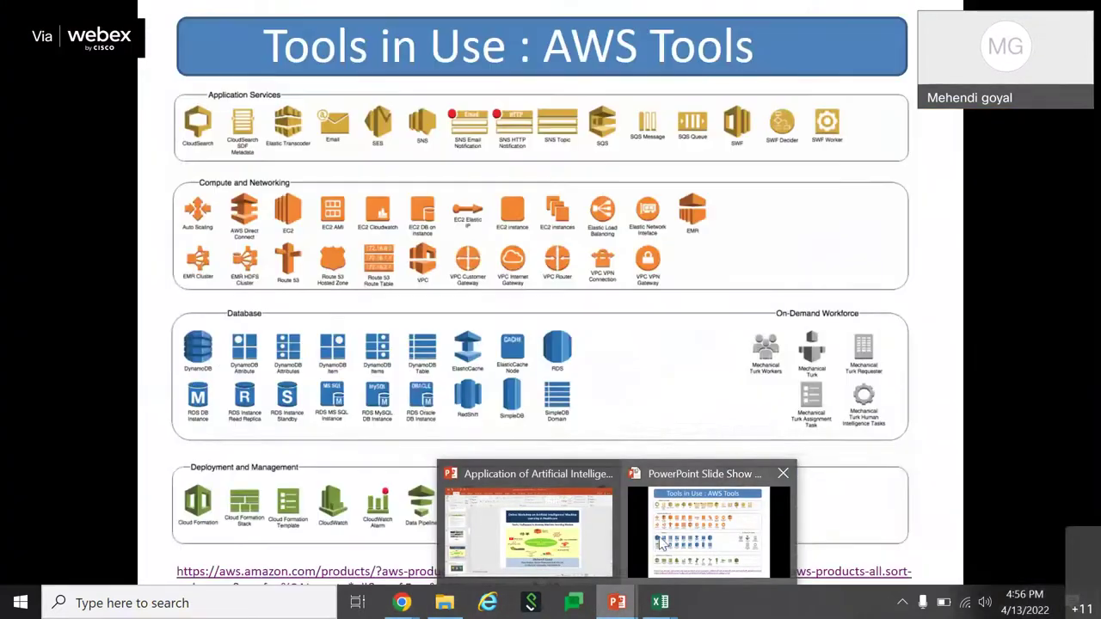
left_click(675, 553)
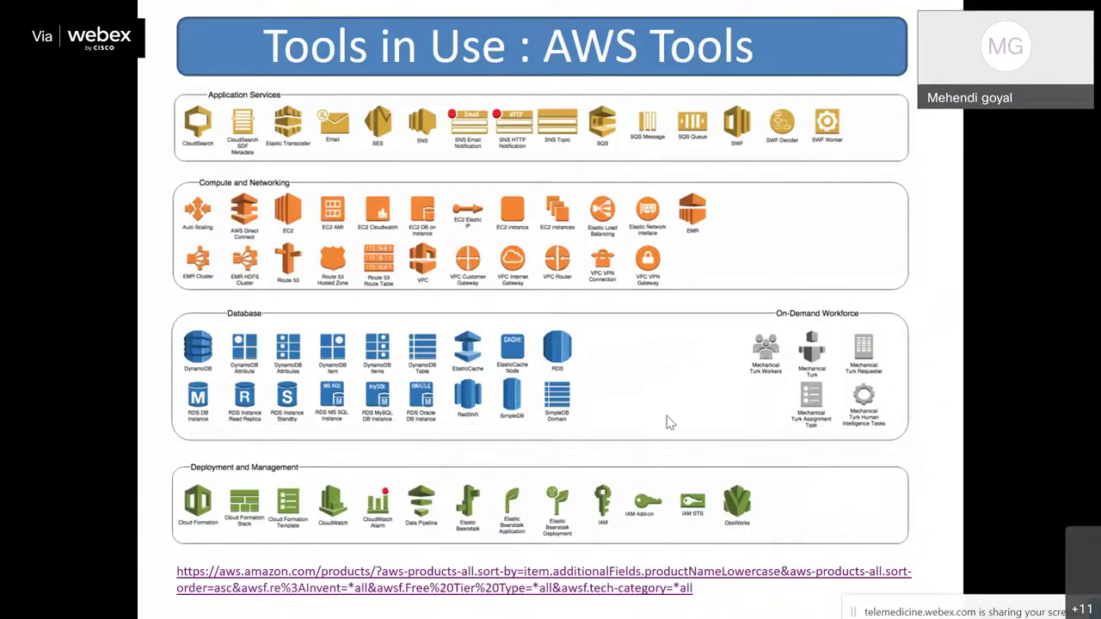
left_click(796, 372)
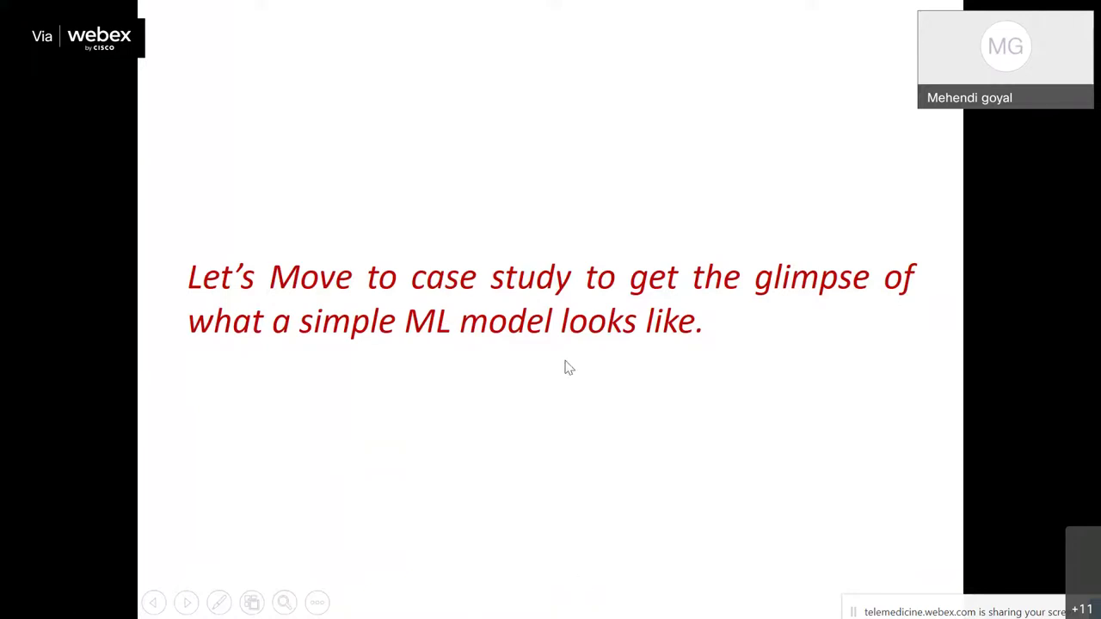
key("alt+Tab")
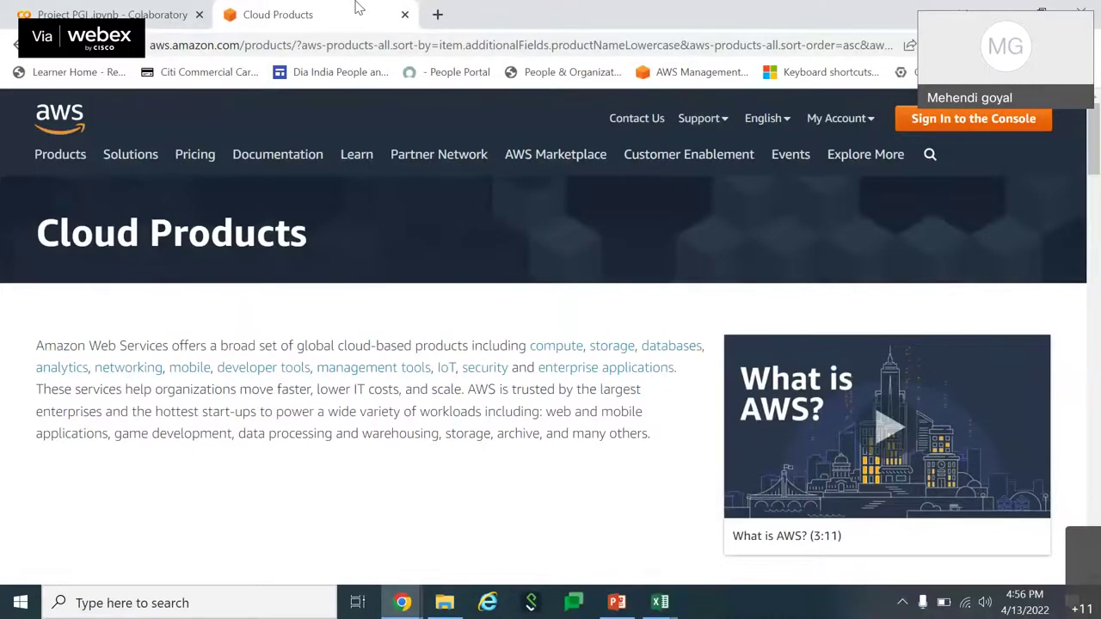
left_click(133, 9)
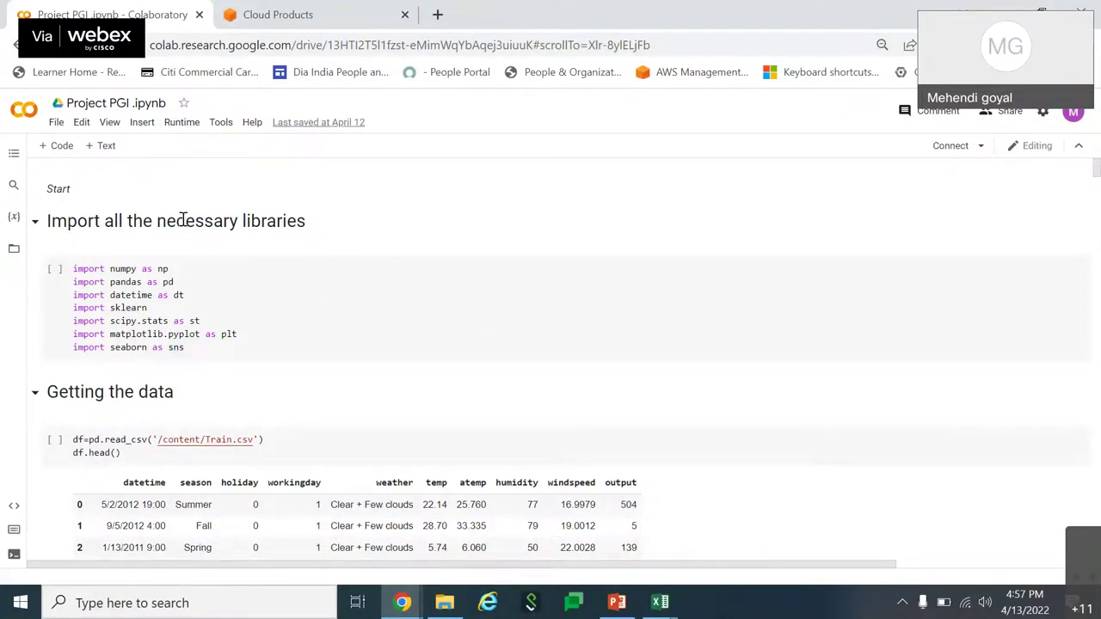
Search for google colab in a new browser tab and open the Google Colab site.
left_click(437, 14)
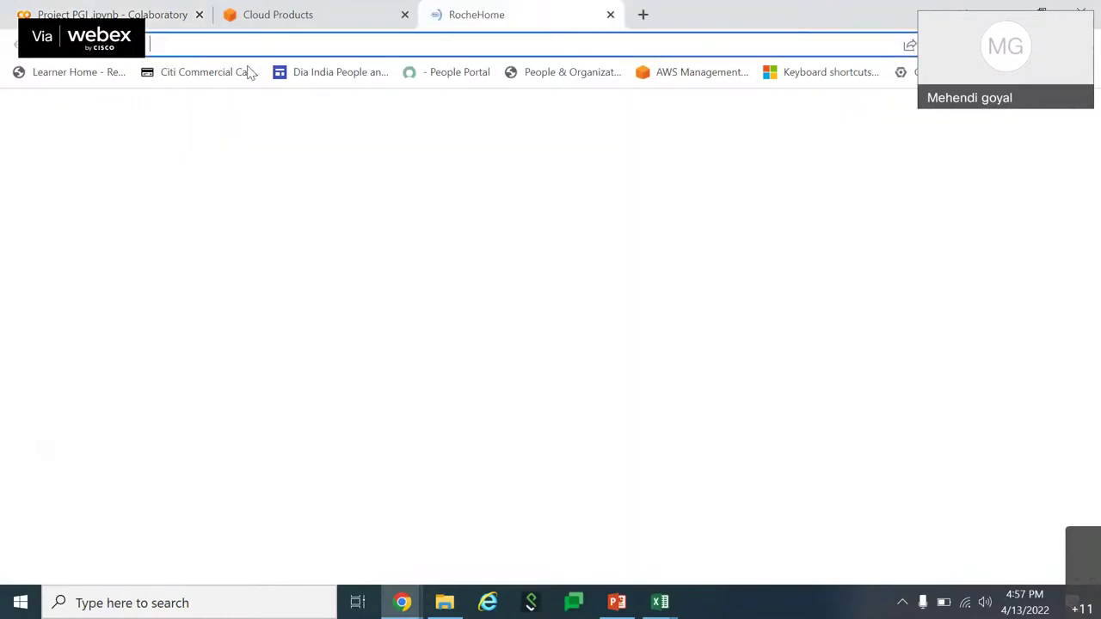
type("googl")
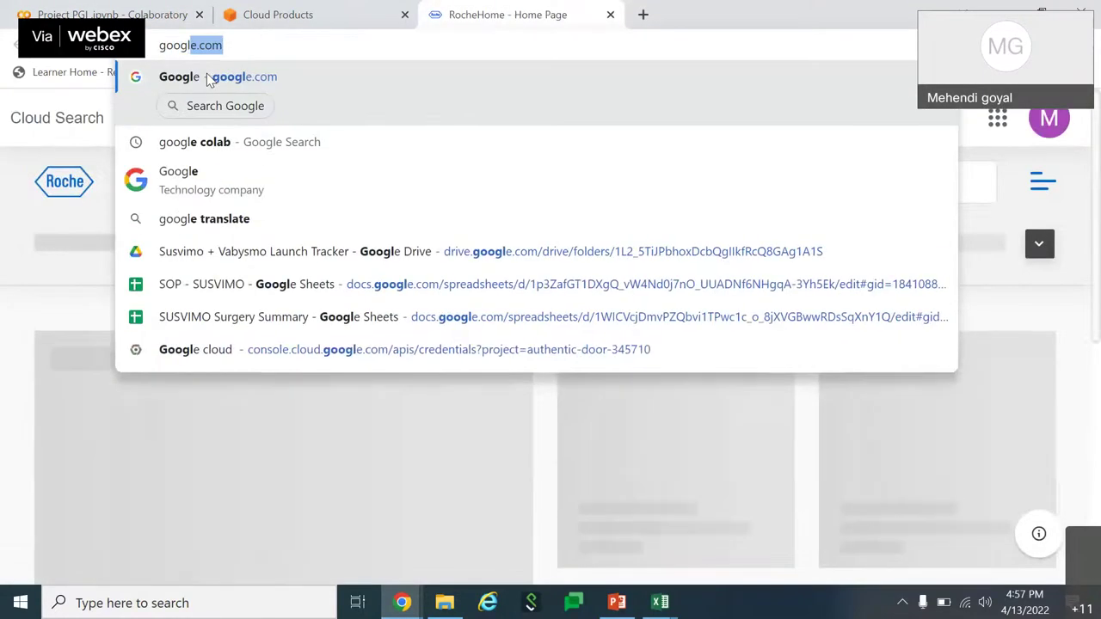
type("e")
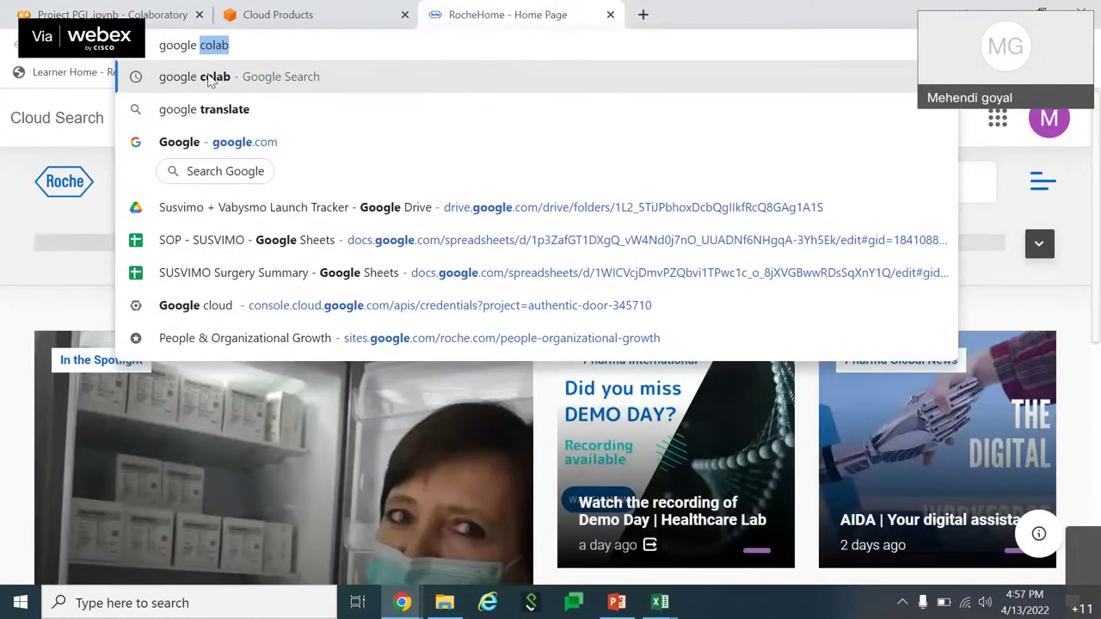
left_click(209, 78)
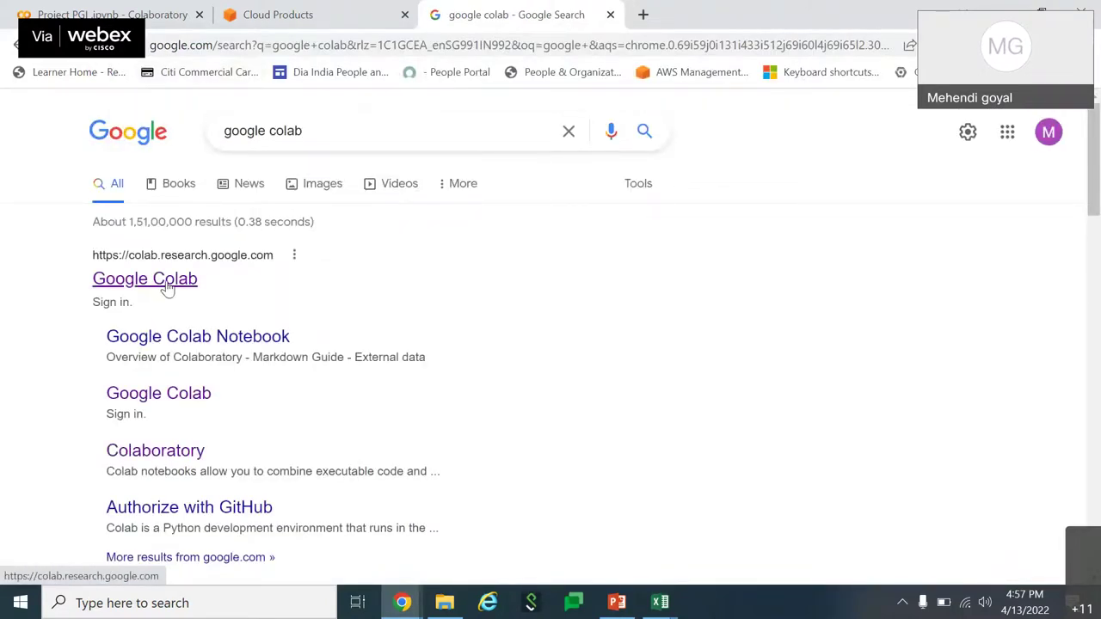
left_click(145, 279)
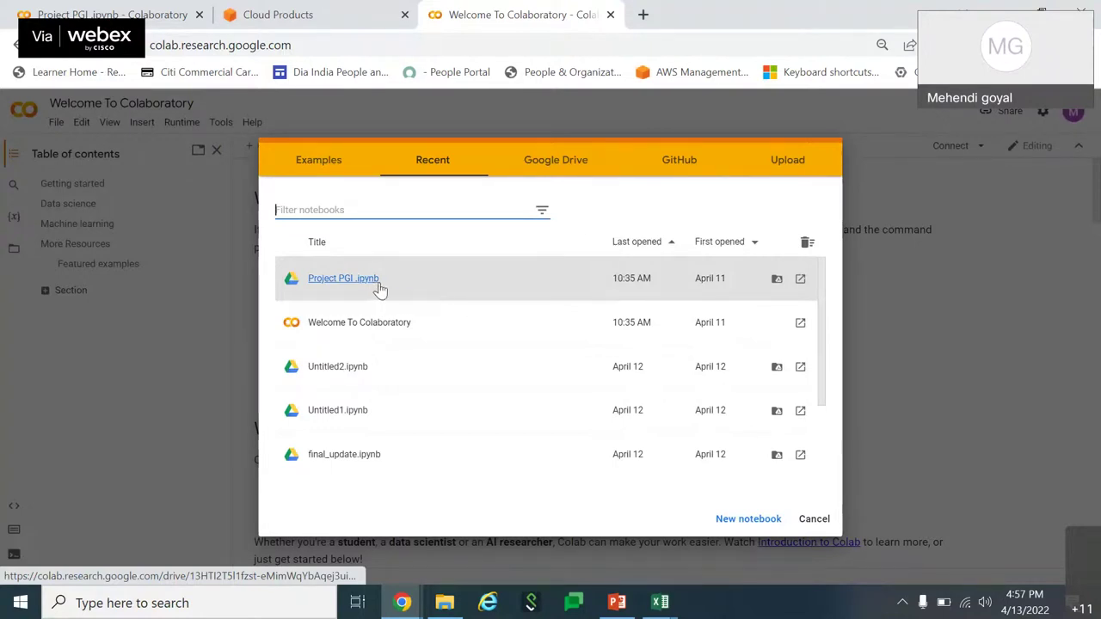
Review the Google Drive, GitHub and Upload notebook sources, and open Project PGI .ipynb from the recent notebooks.
left_click(553, 164)
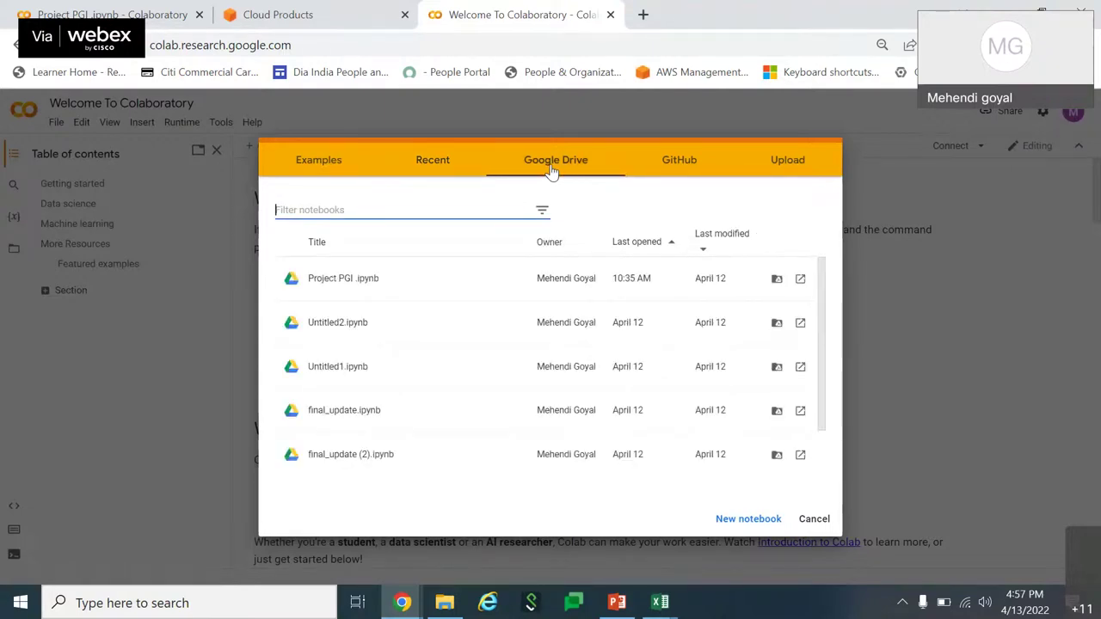
left_click(683, 164)
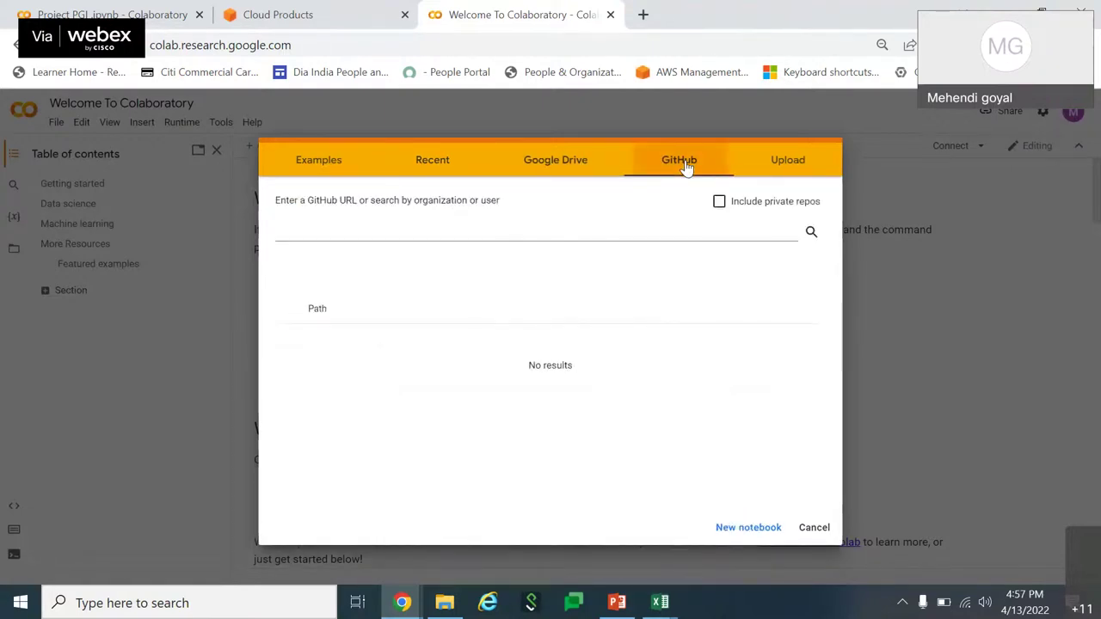
left_click(778, 172)
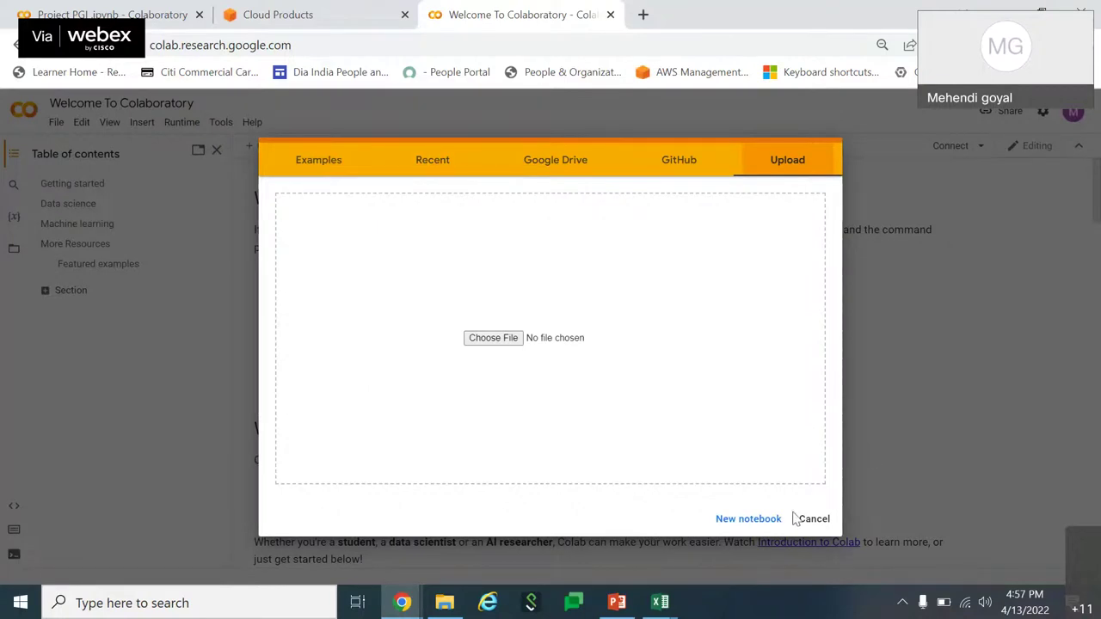
left_click(422, 173)
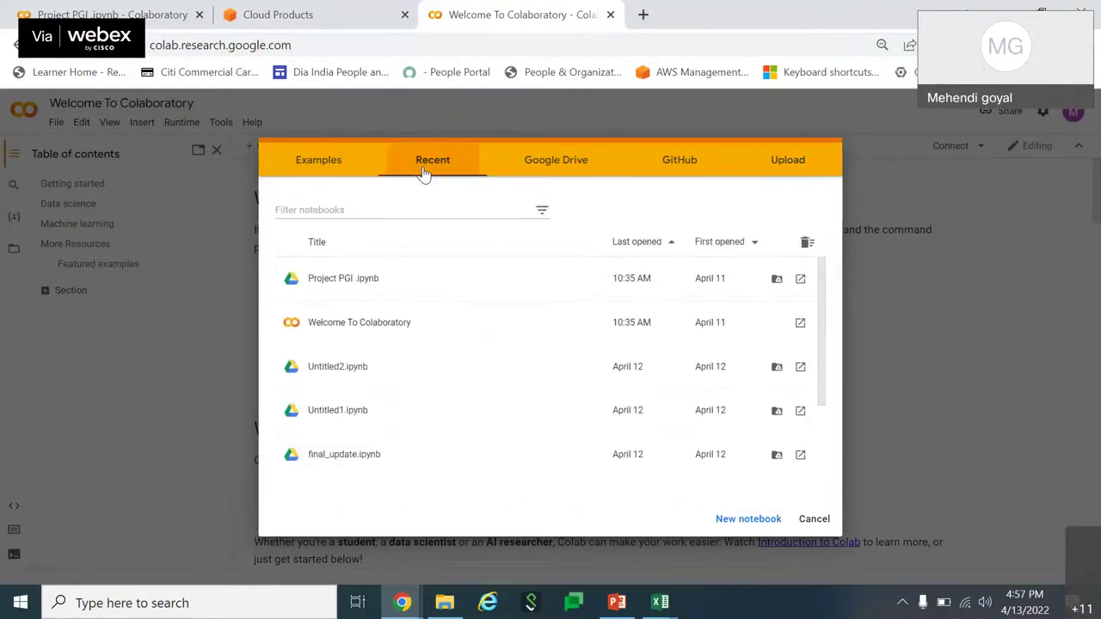
left_click(348, 287)
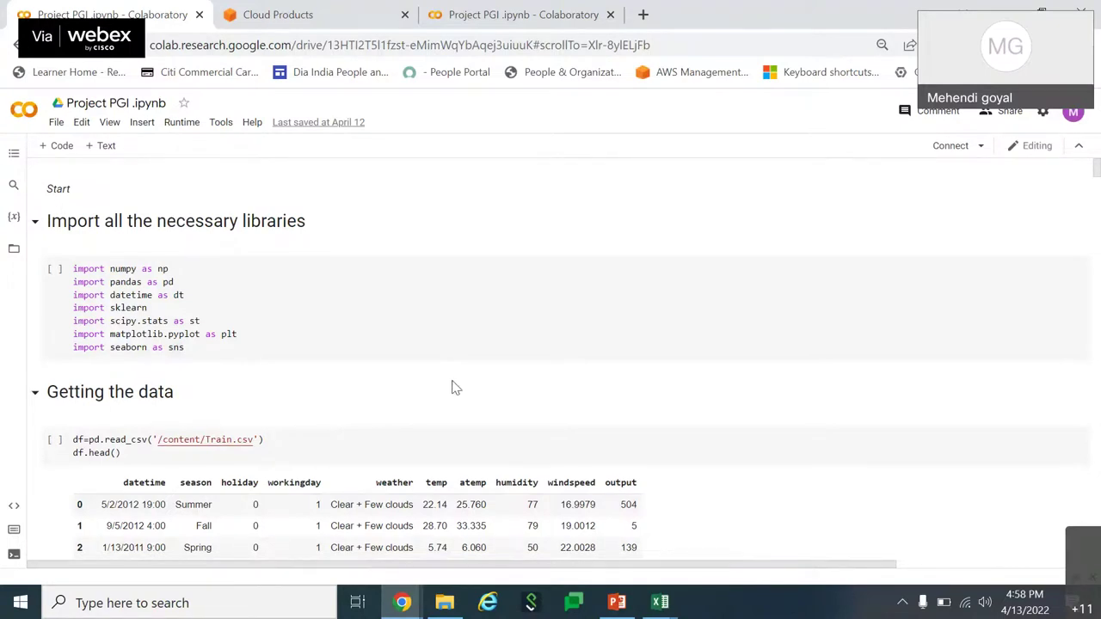
Switch to the Train workbook in Excel and examine its datetime, season, holiday and workingday columns.
left_click(664, 604)
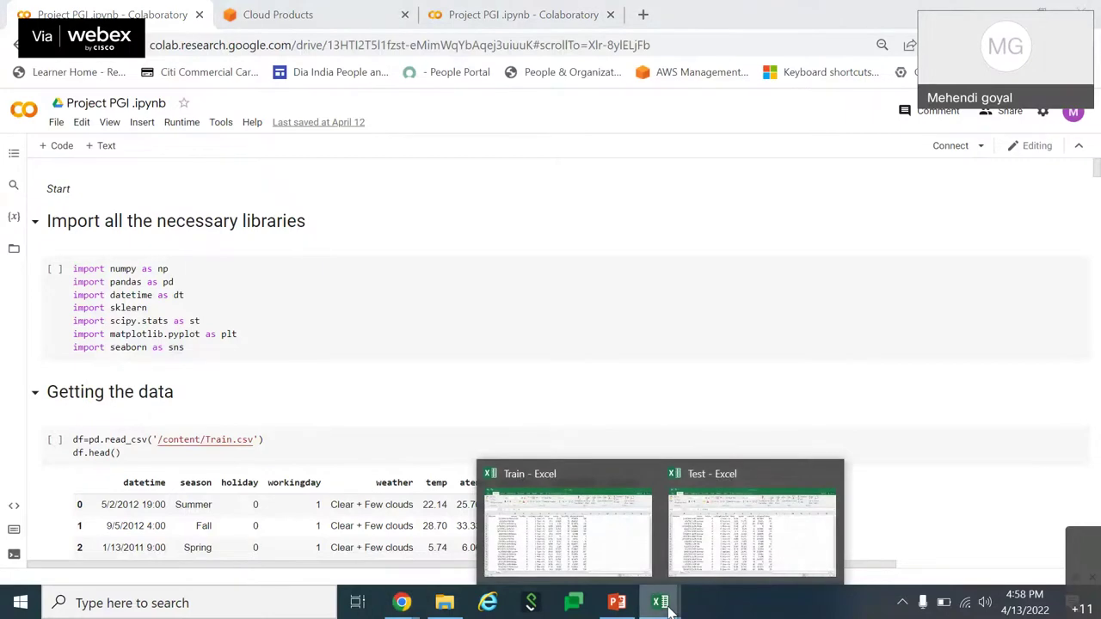
left_click(612, 553)
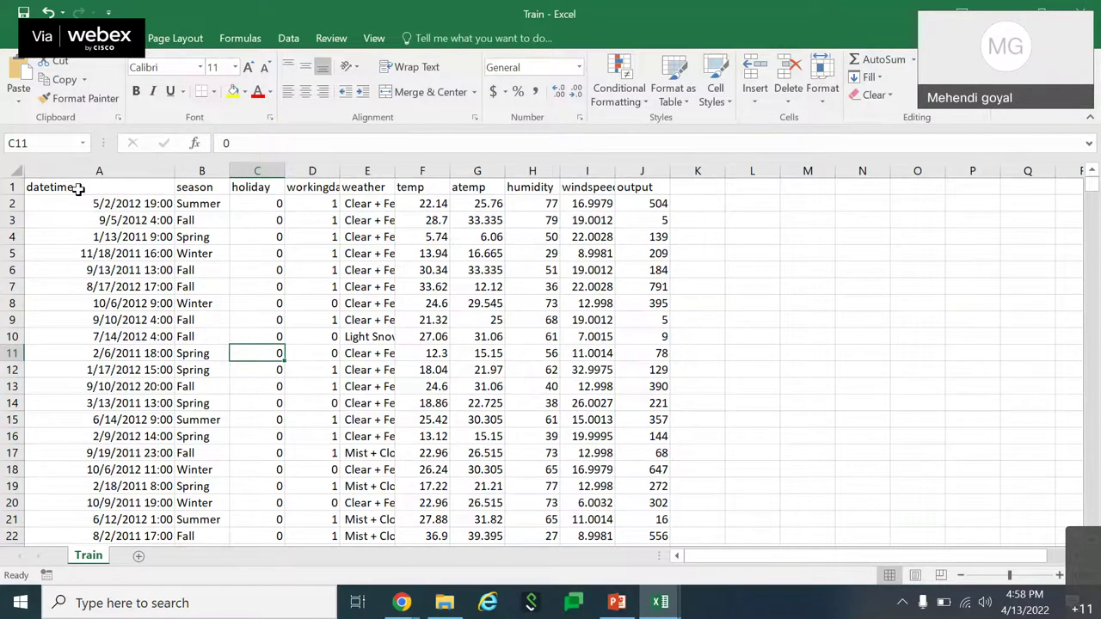
left_click(127, 188)
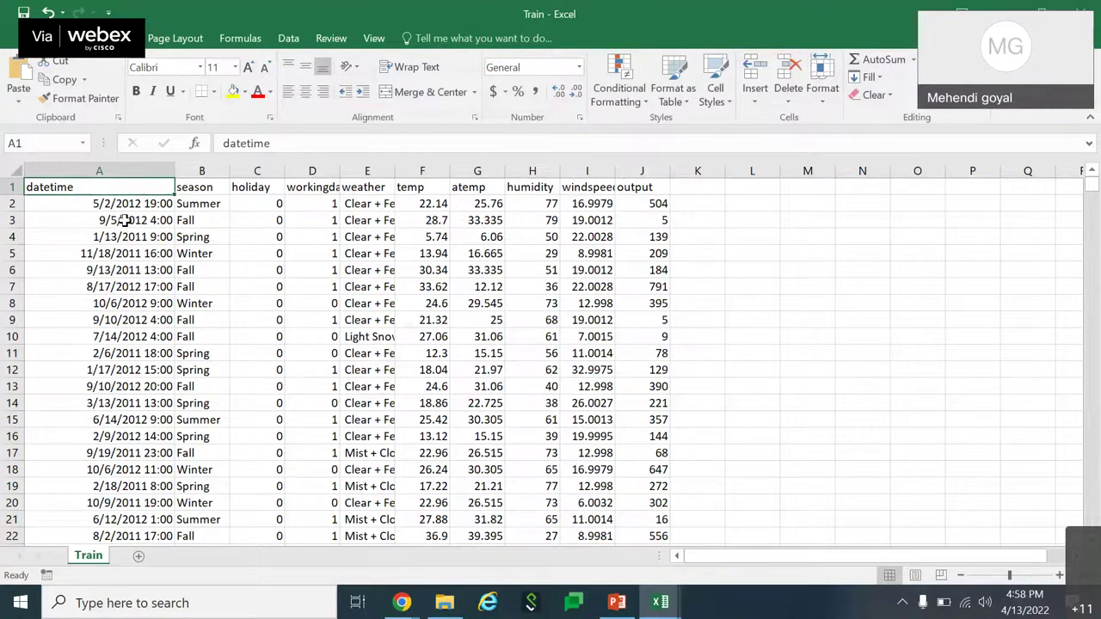
left_click(201, 186)
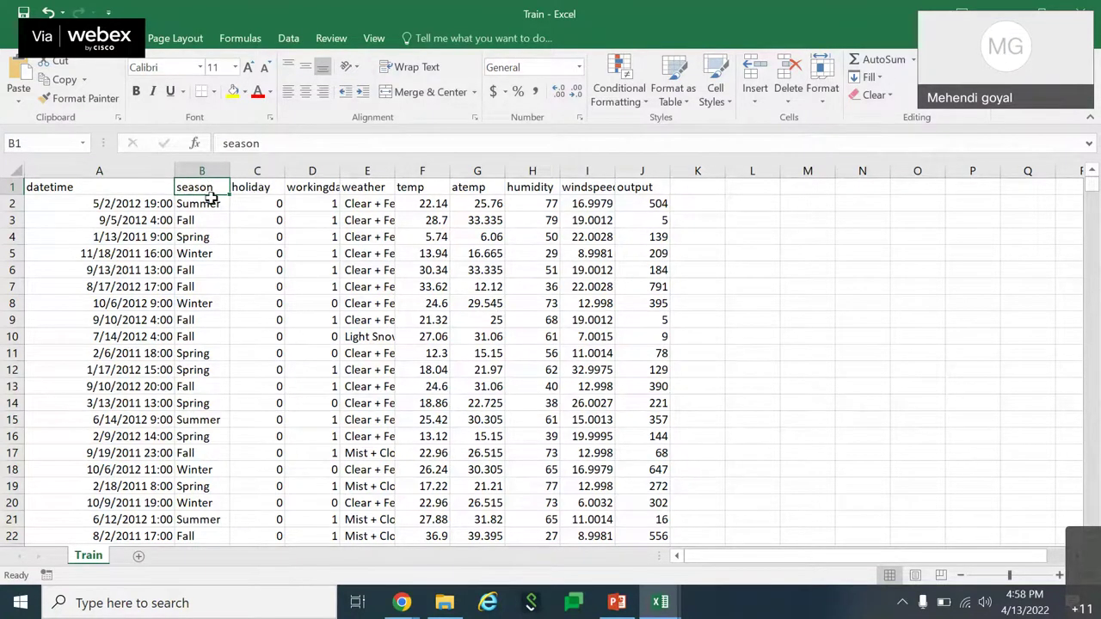
left_click(266, 189)
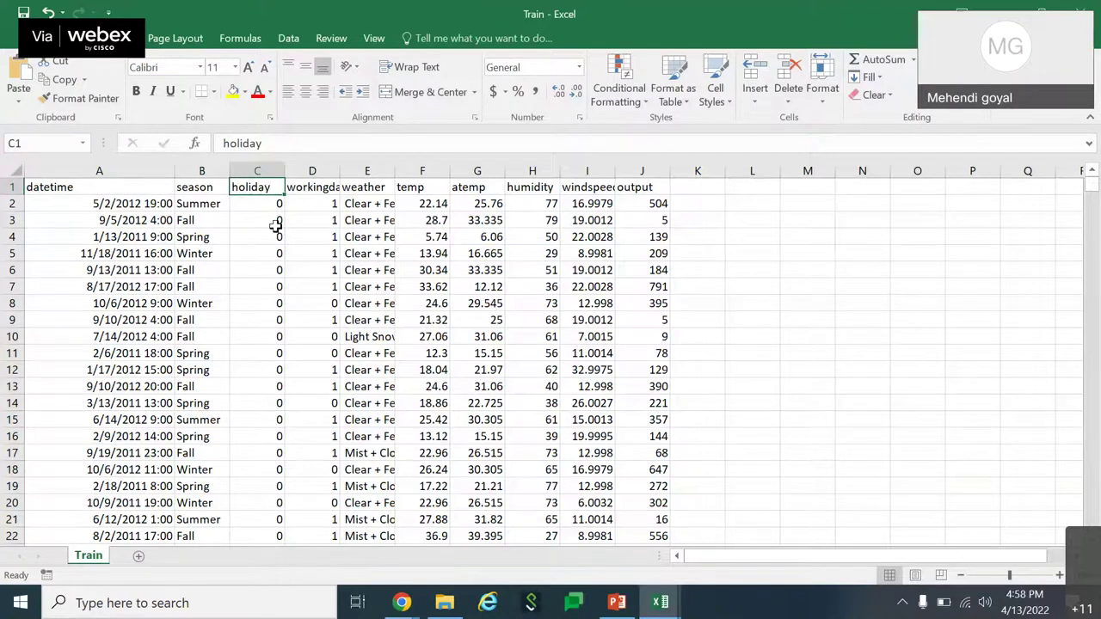
left_click(303, 187)
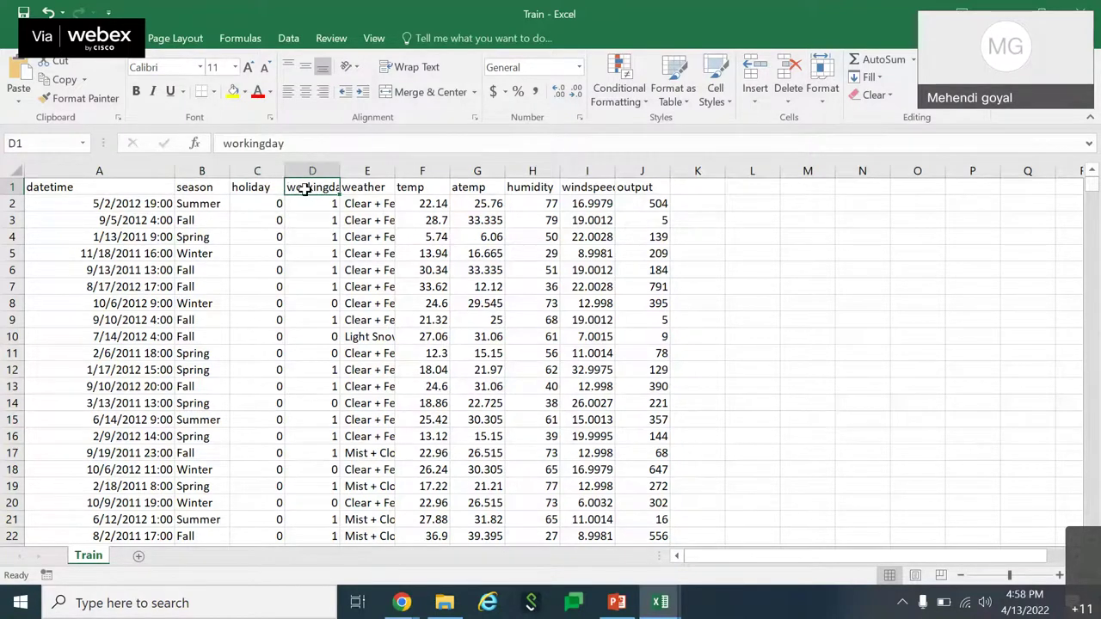
left_click(260, 204)
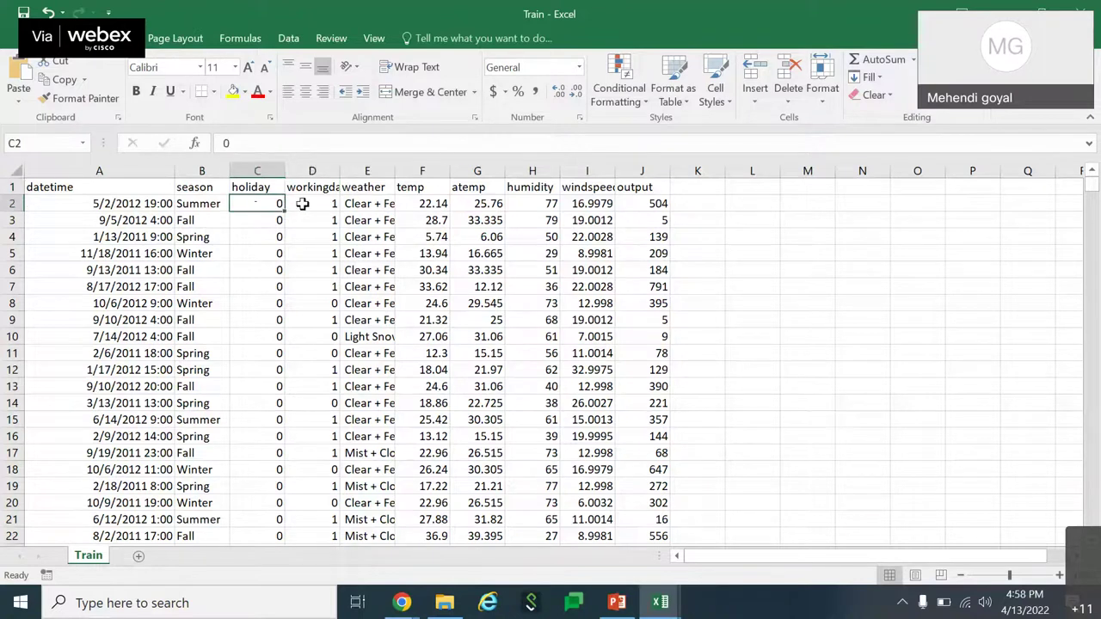
left_click(312, 204)
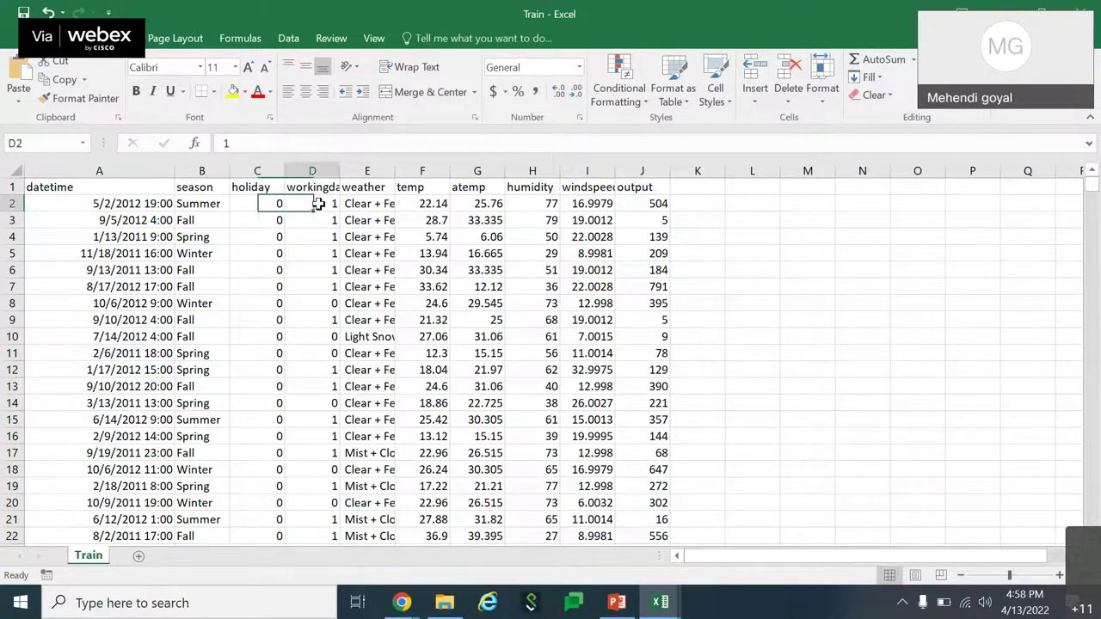
Examine sample entries in the weather column and widen the column to fit its longer descriptions.
left_click(374, 189)
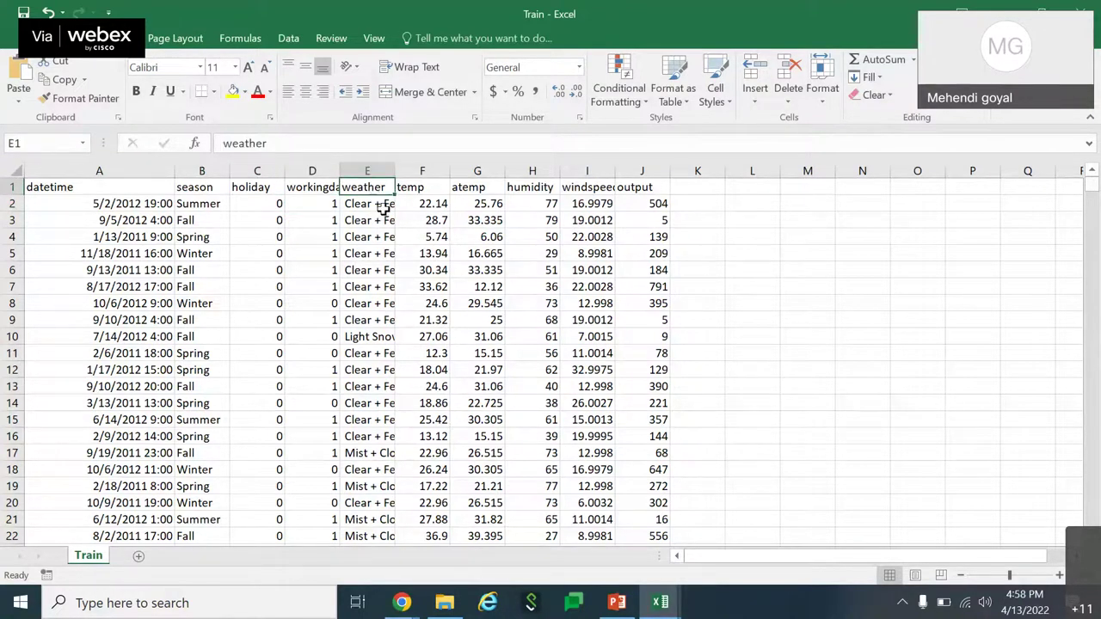
left_click(384, 204)
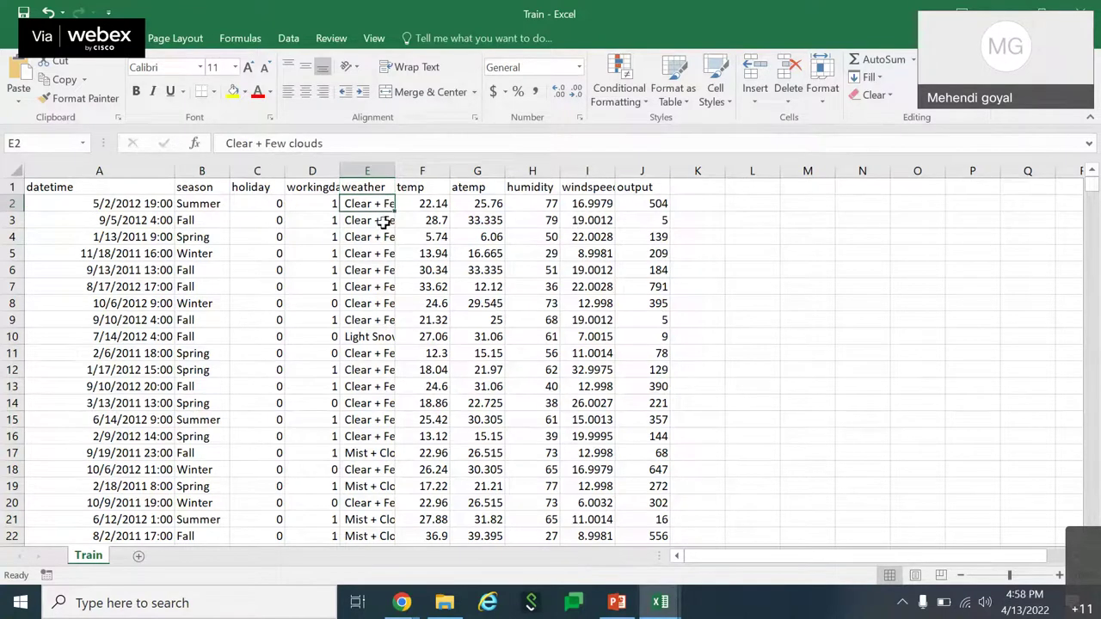
left_click(381, 337)
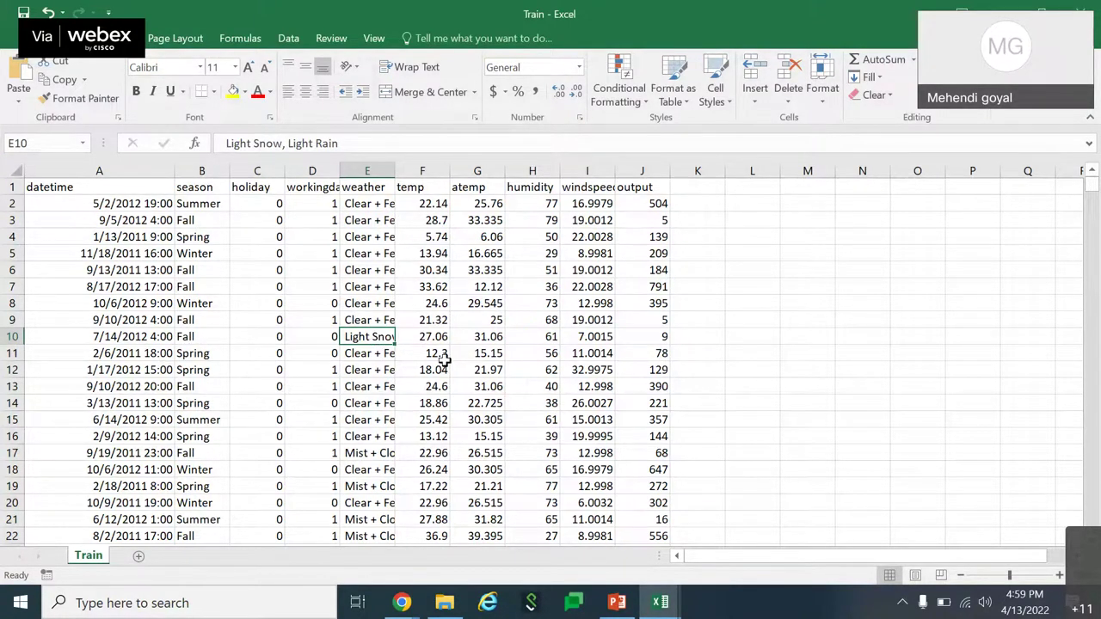
left_click(206, 337)
left_click(344, 337)
left_click_drag(395, 171, 453, 171)
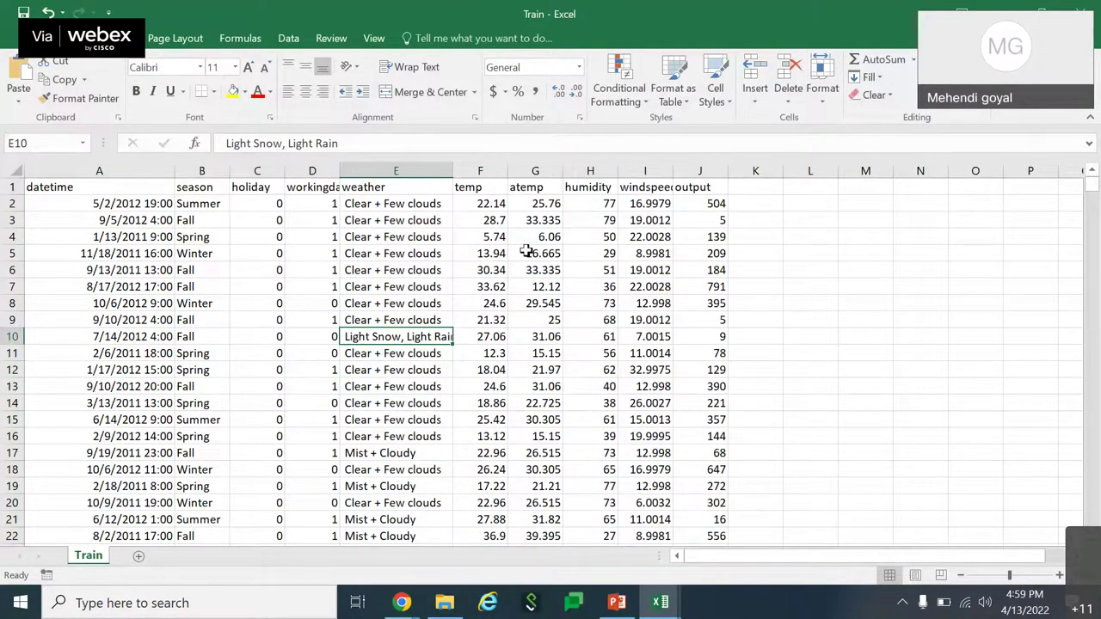
Compare the temp values with the season entries for the Summer and Winter rows 2 and 5.
left_click(503, 203)
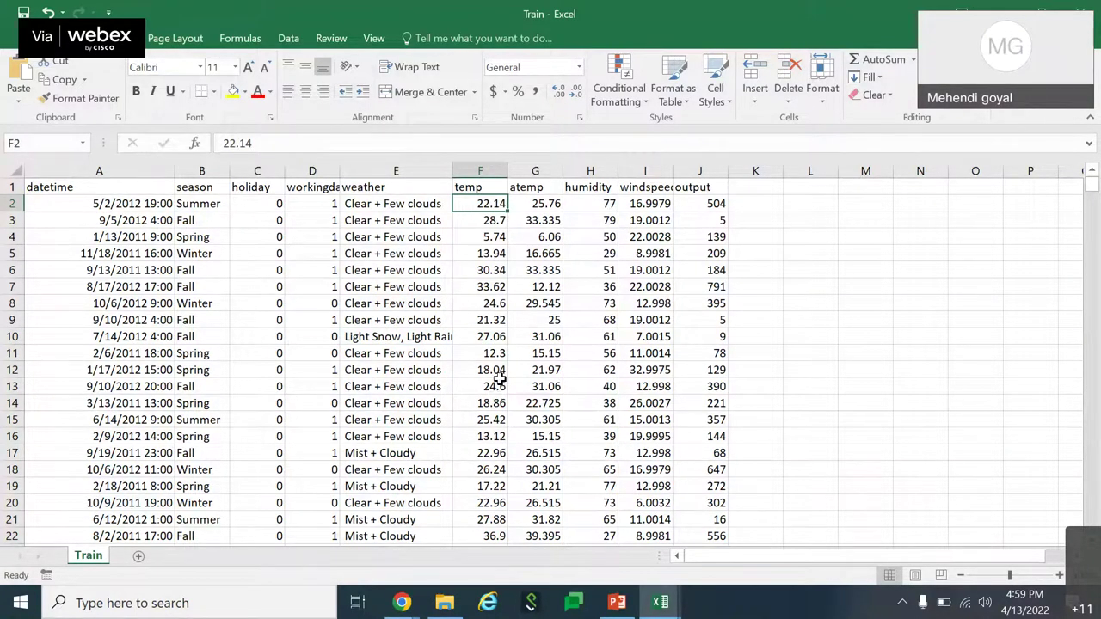
left_click(208, 208)
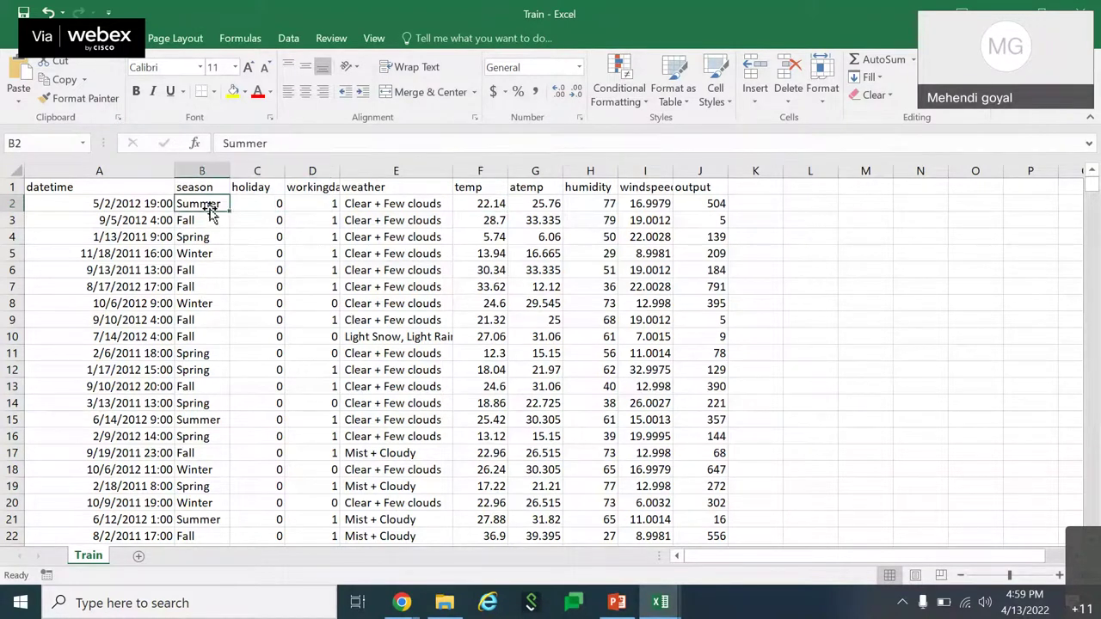
left_click(487, 203)
left_click(220, 254)
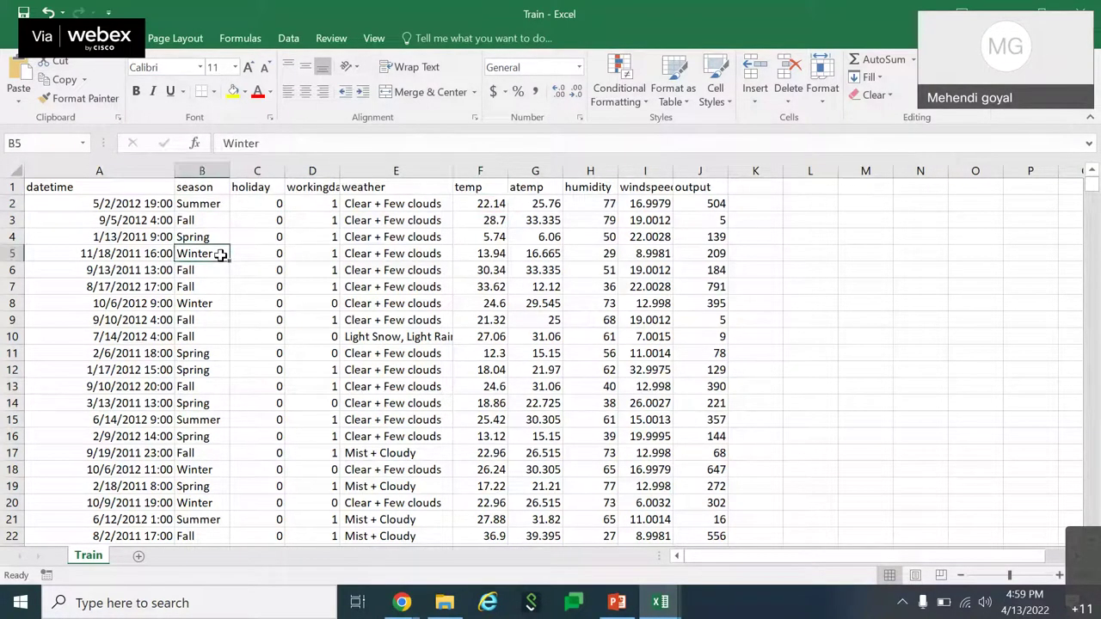
left_click(494, 255)
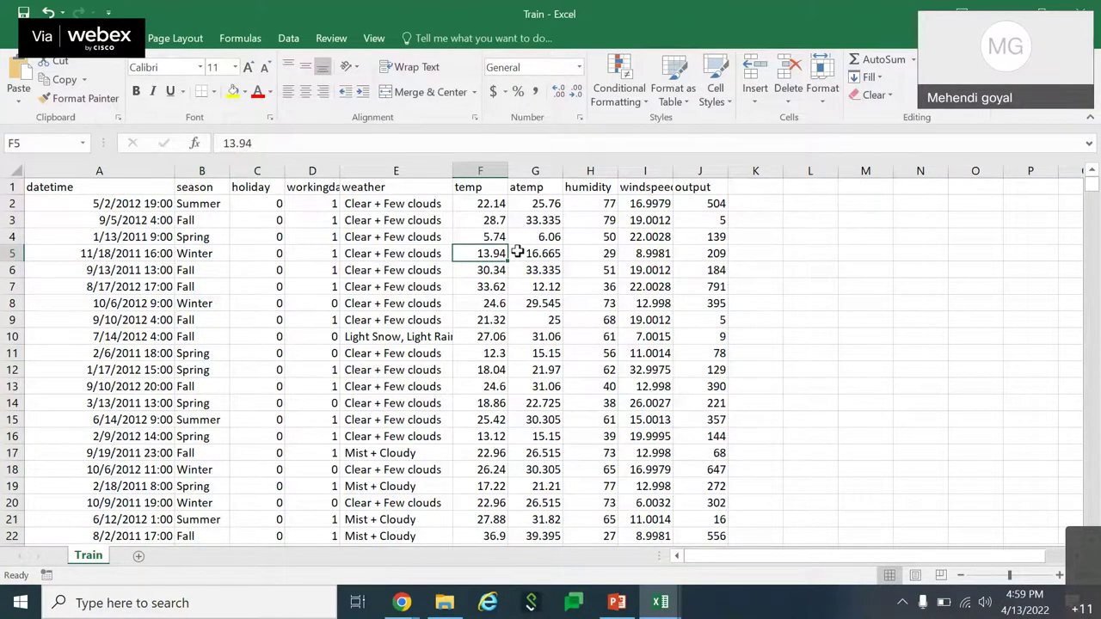
Review the atemp, humidity, windspeed and output column headers of the Train dataset.
left_click(536, 185)
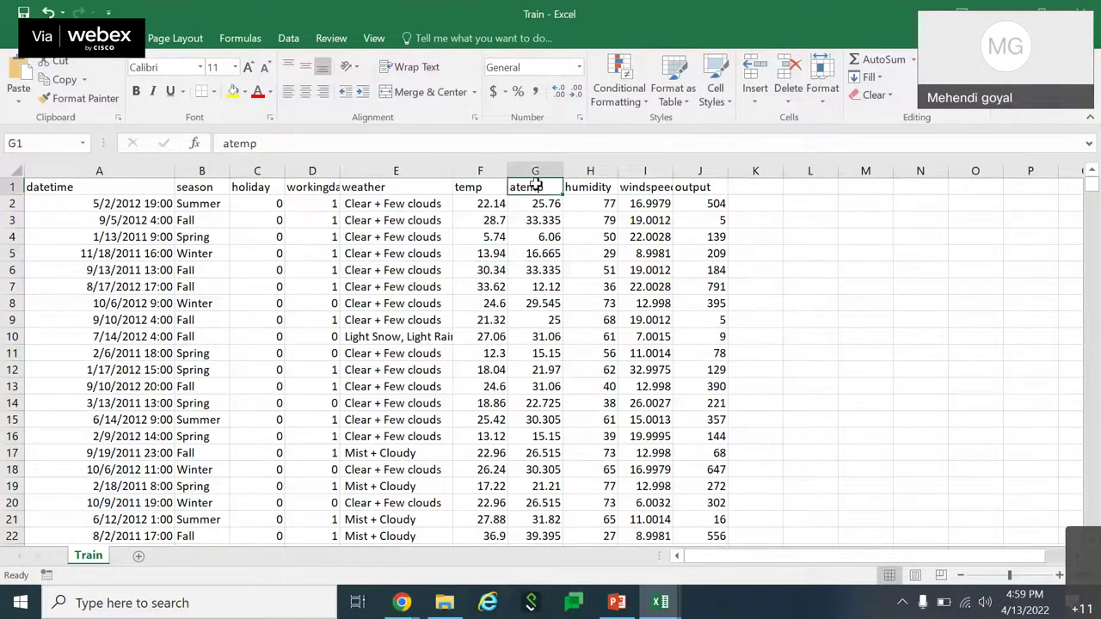
left_click(594, 189)
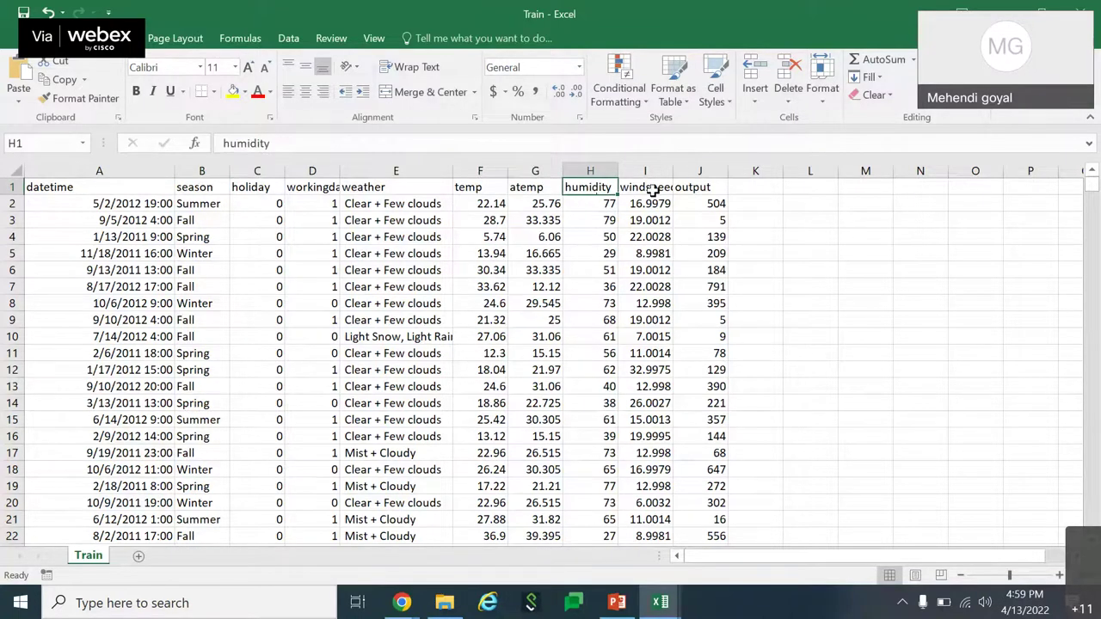
left_click(652, 188)
left_click(692, 190)
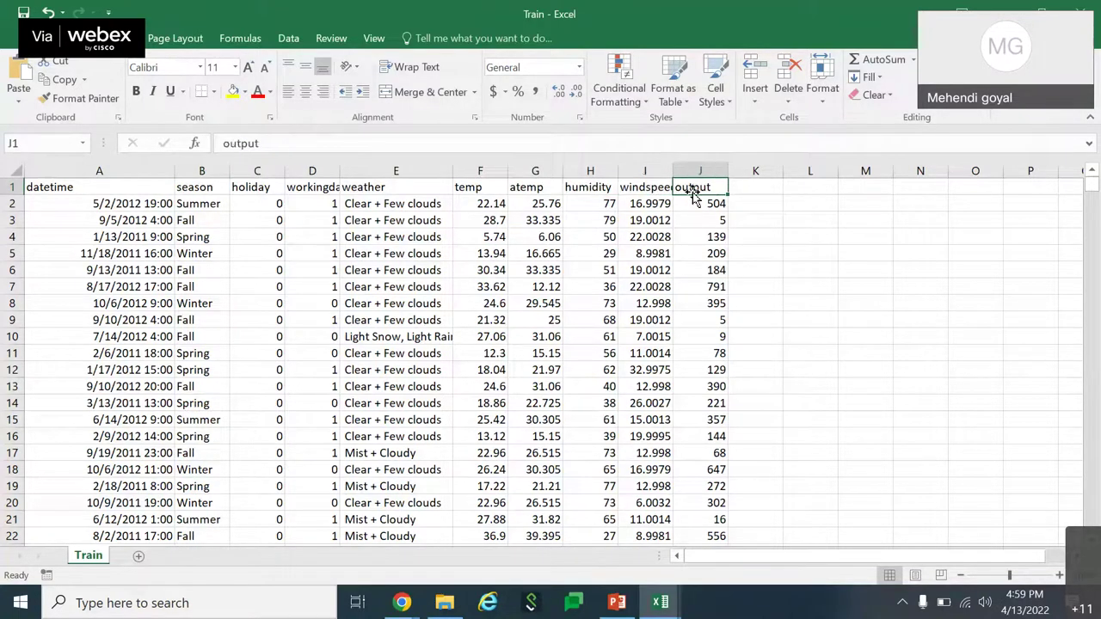
Examine the numeric values in the output column of the Train dataset.
left_click_drag(721, 203, 713, 487)
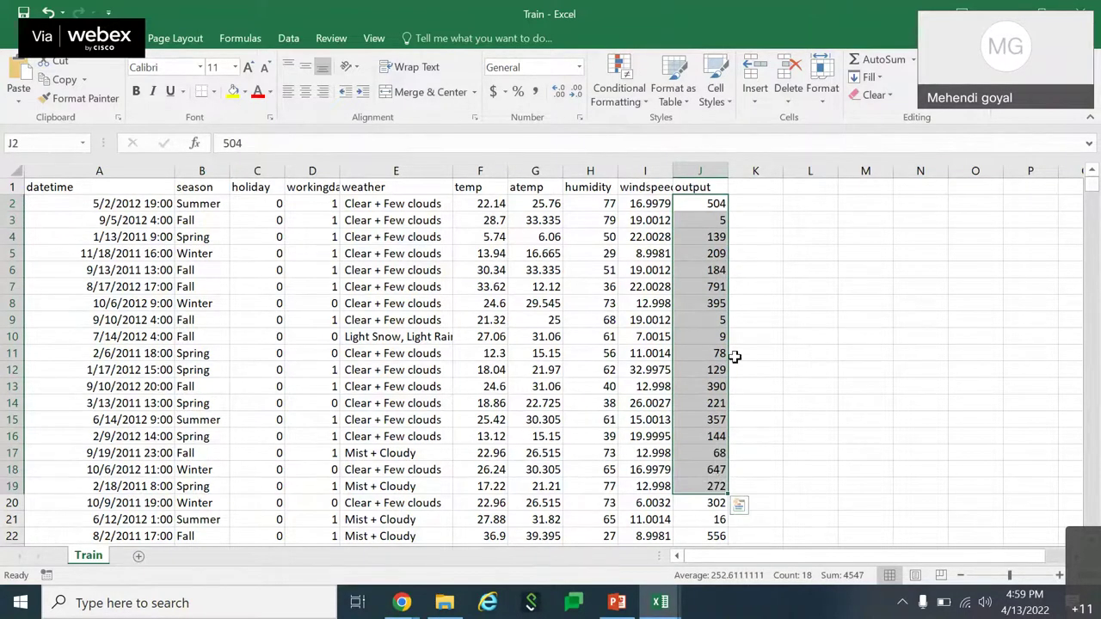
left_click(735, 356)
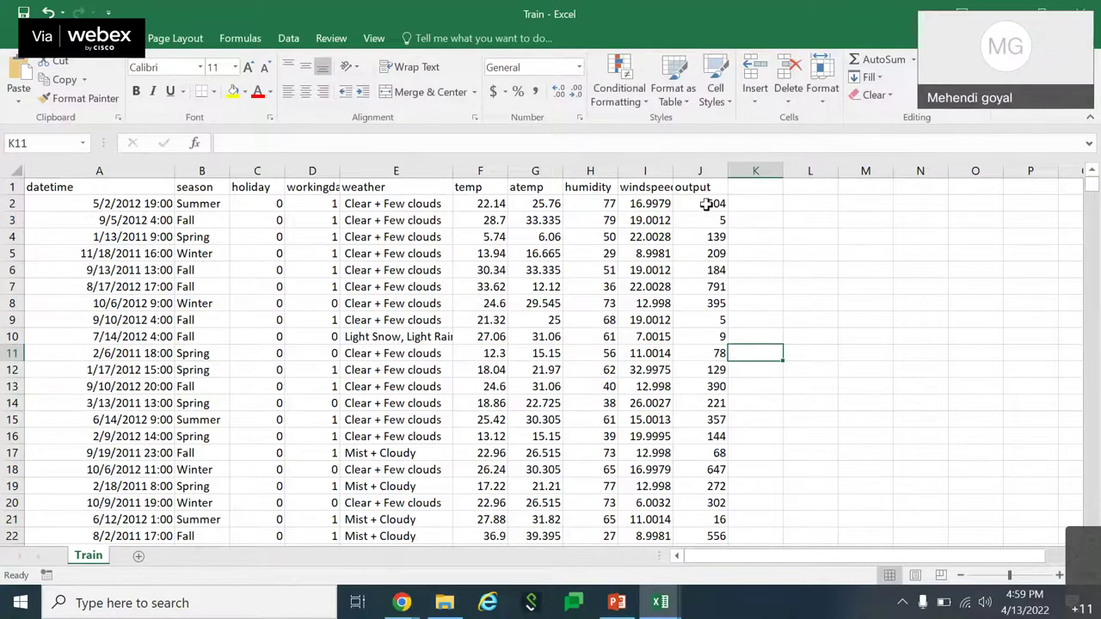
left_click_drag(705, 204, 716, 450)
left_click(755, 322)
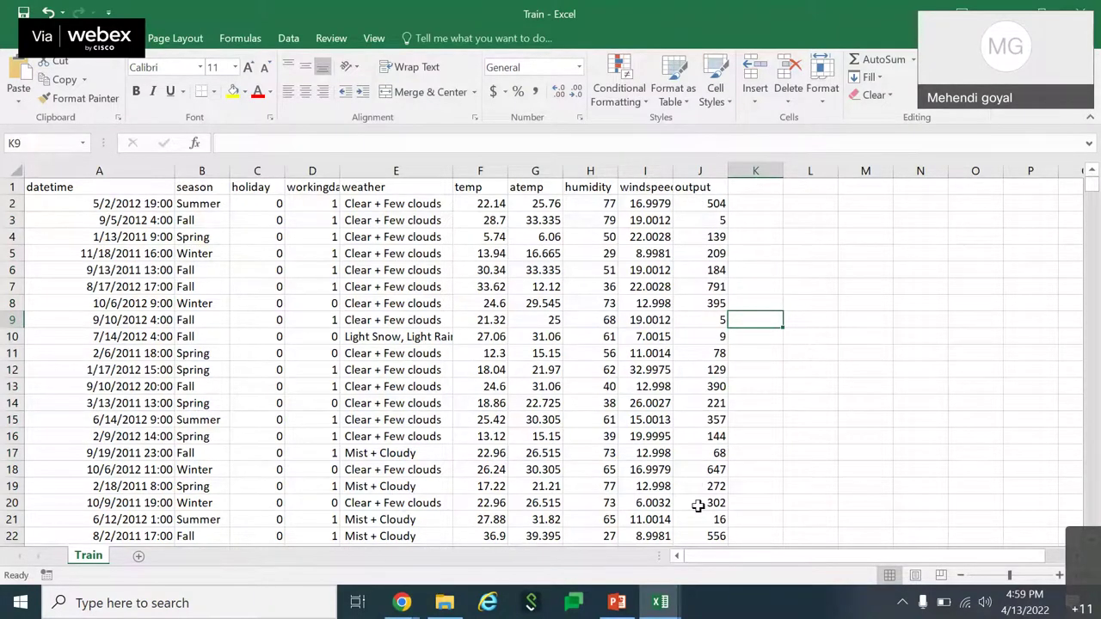
scroll(717, 356, "down", 4)
scroll(717, 356, "up", 4)
Enter the example binary values 0, 1 and 0 in cells K2 to K4 beside the output column.
left_click(750, 209)
type("0")
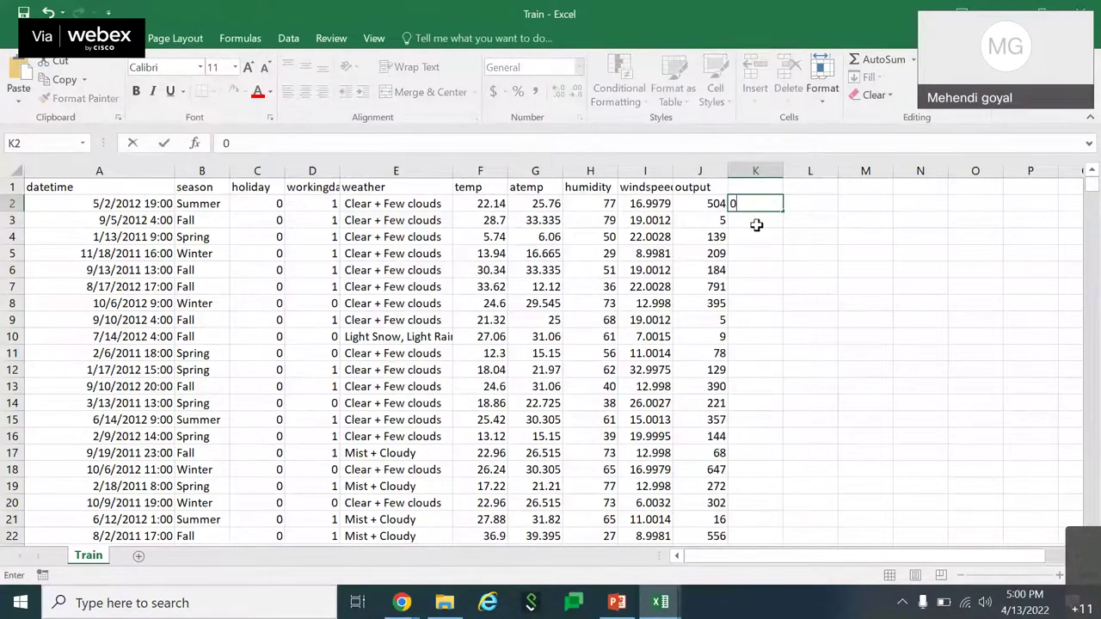
key("Return")
type("1")
key("Return")
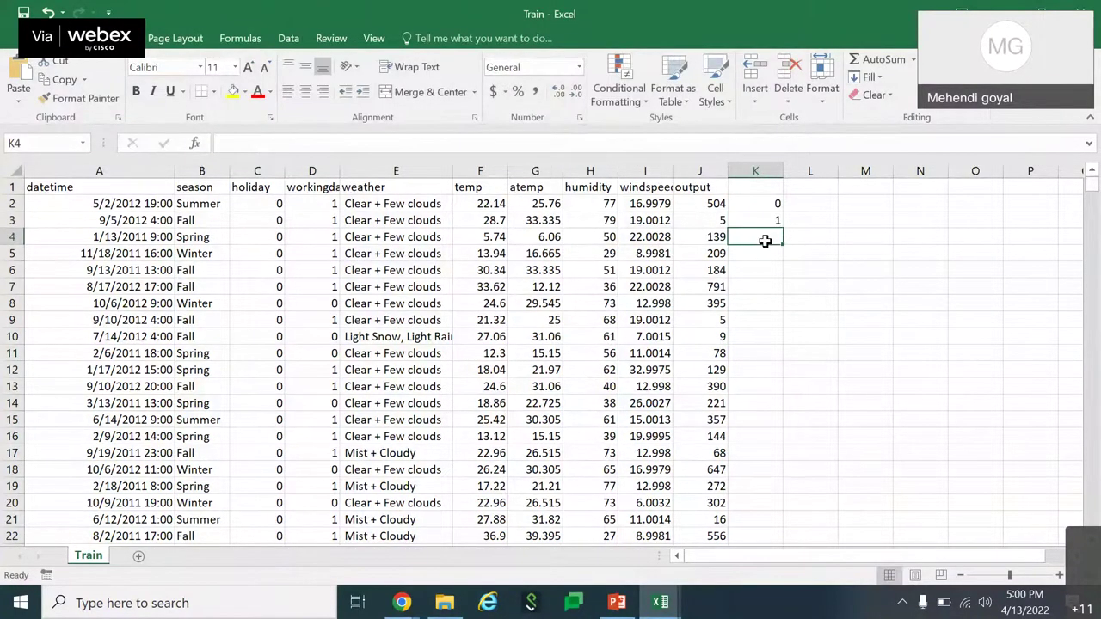
type("0")
left_click(772, 219)
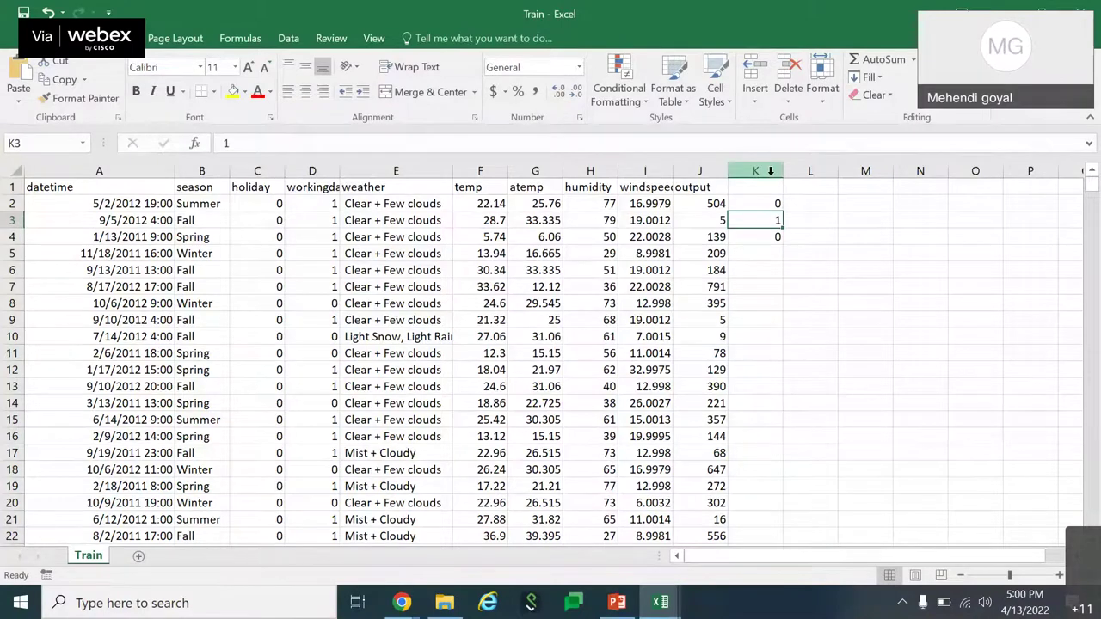
Delete column K with its example binary values.
left_click(757, 171)
right_click(754, 243)
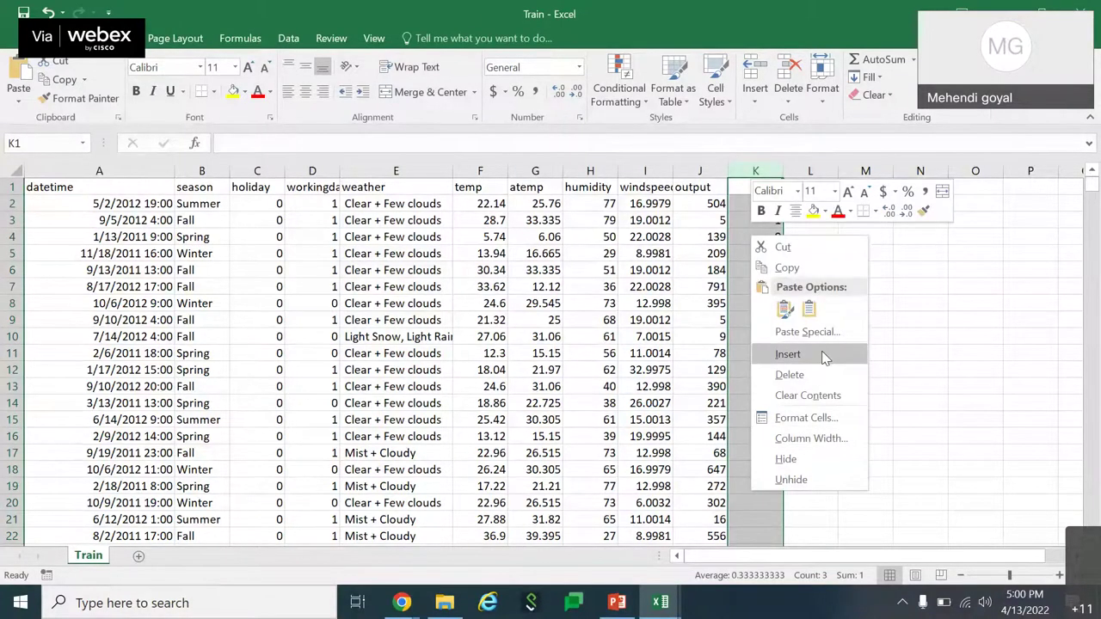
left_click(789, 375)
left_click(731, 320)
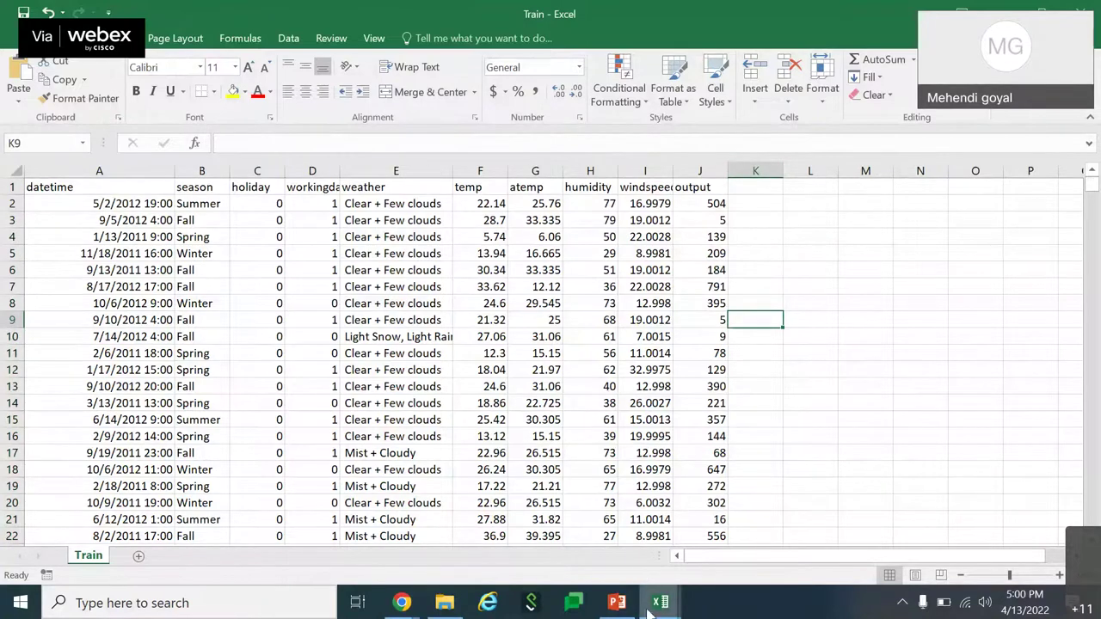
Switch to the Test workbook, look through its rows and check the entry count of the datetime column.
mouse_move(655, 607)
left_click(733, 526)
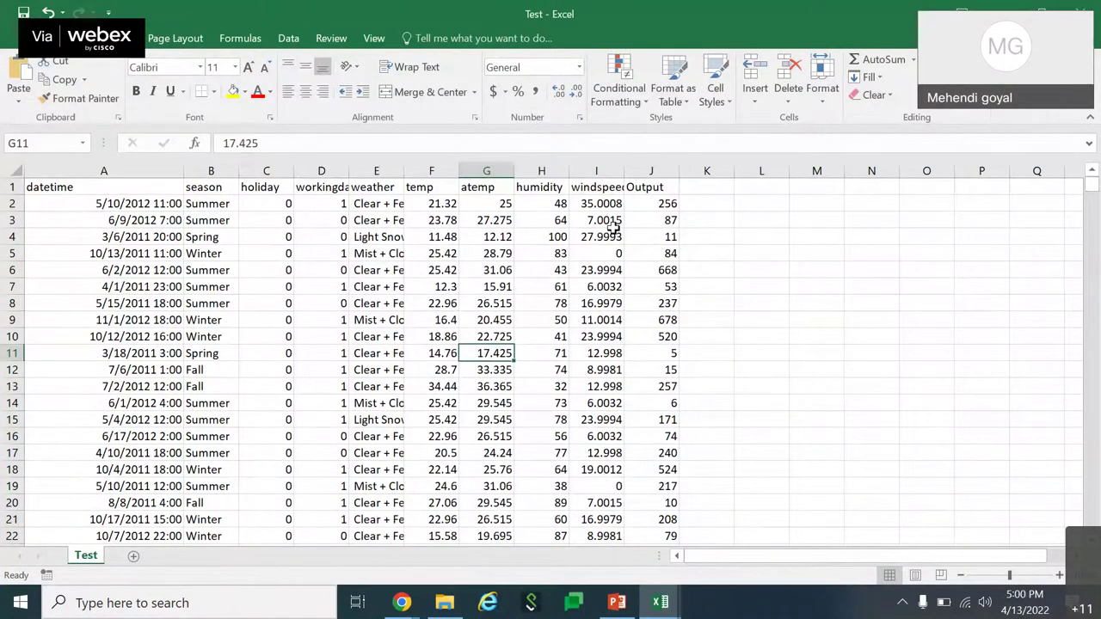
scroll(608, 420, "down", 3)
scroll(612, 420, "up", 3)
left_click(138, 165)
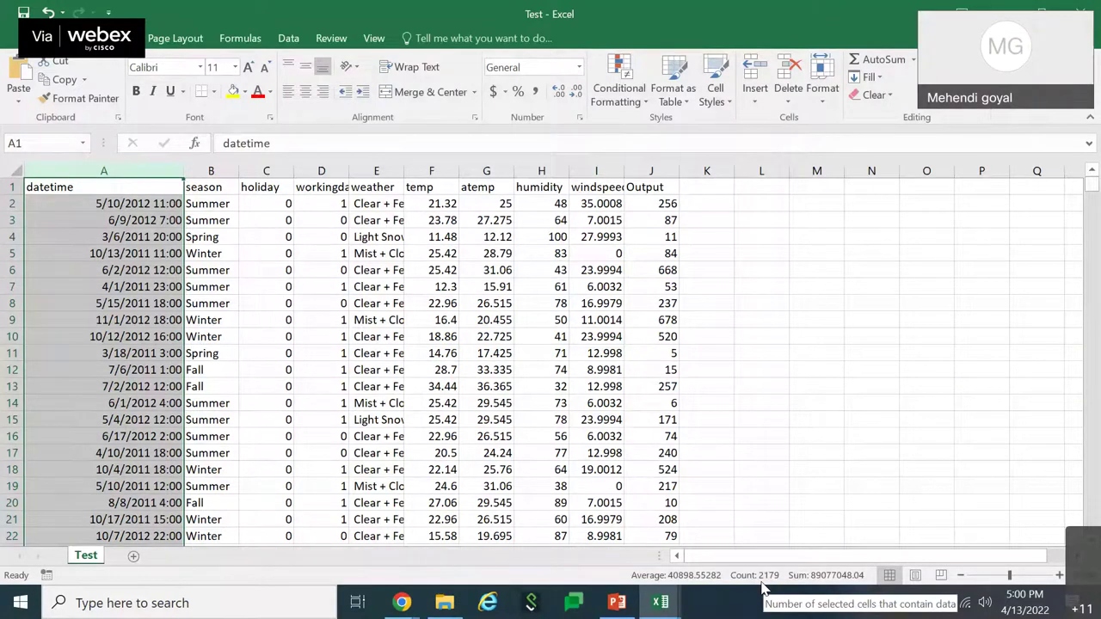
Return to the Train workbook and check the entry count of its datetime column.
left_click(659, 602)
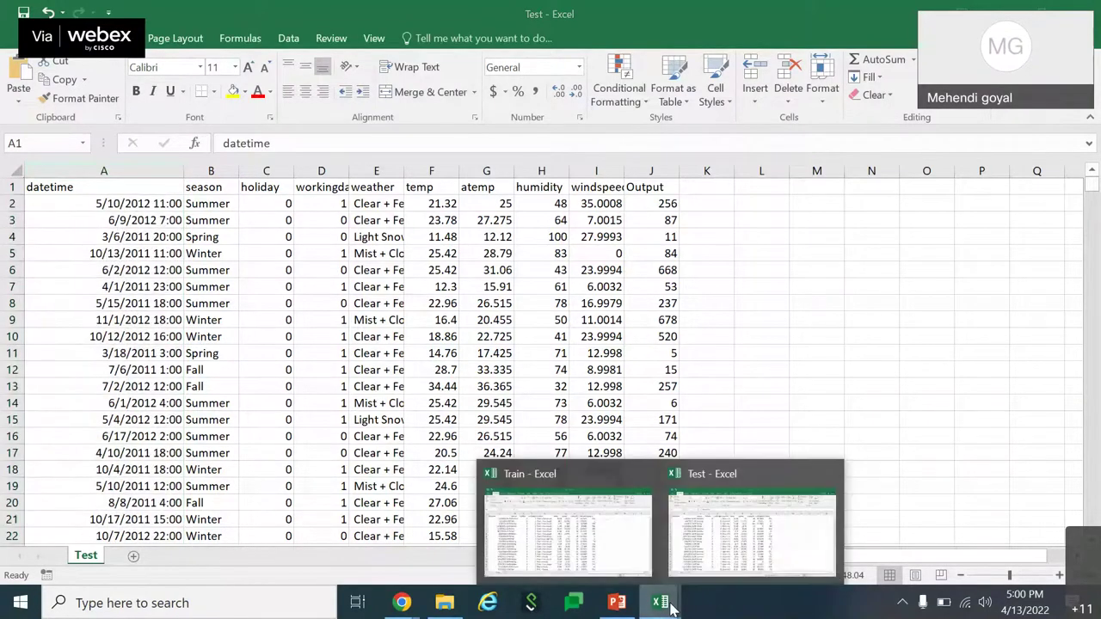
left_click(611, 537)
left_click(116, 170)
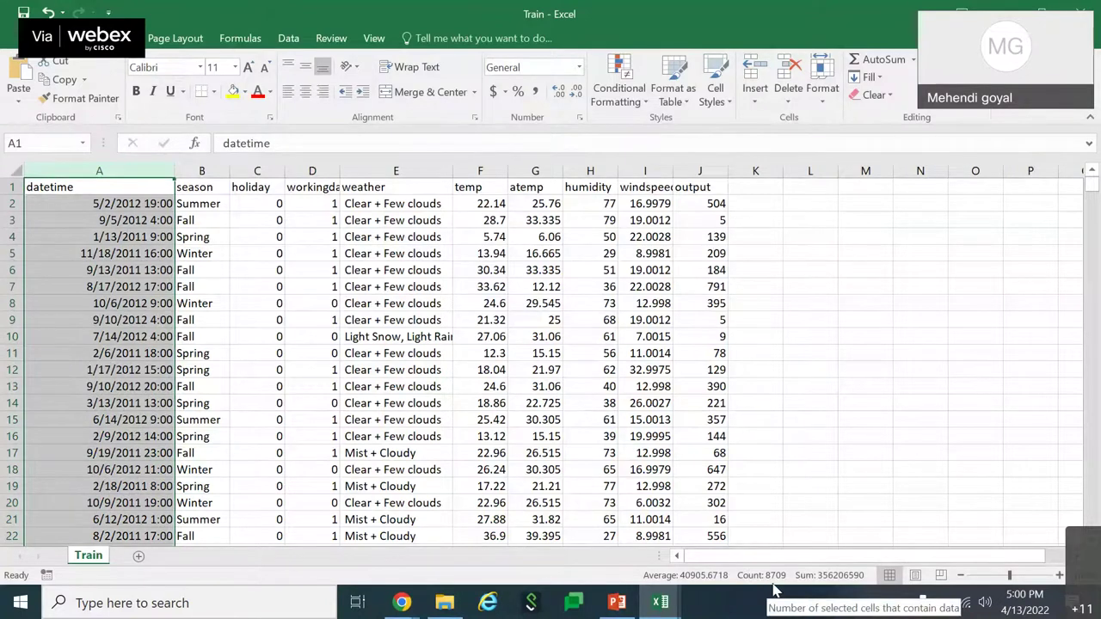
left_click(567, 456)
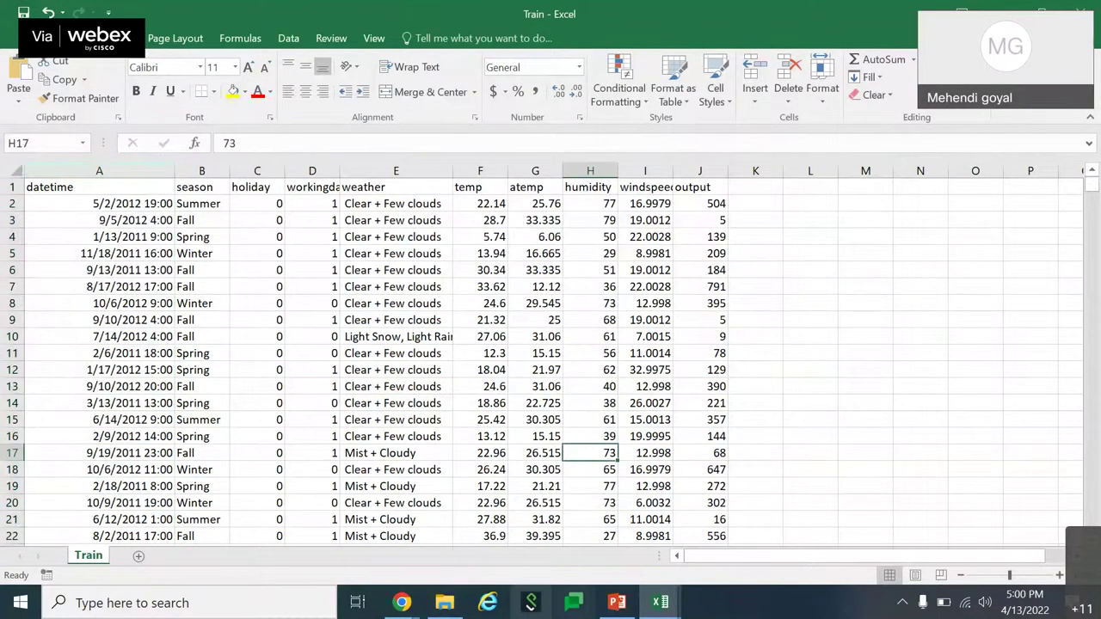
Switch to the Project PGI notebook in Google Colab and examine the library imports, including numpy, pandas and seaborn.
mouse_move(402, 603)
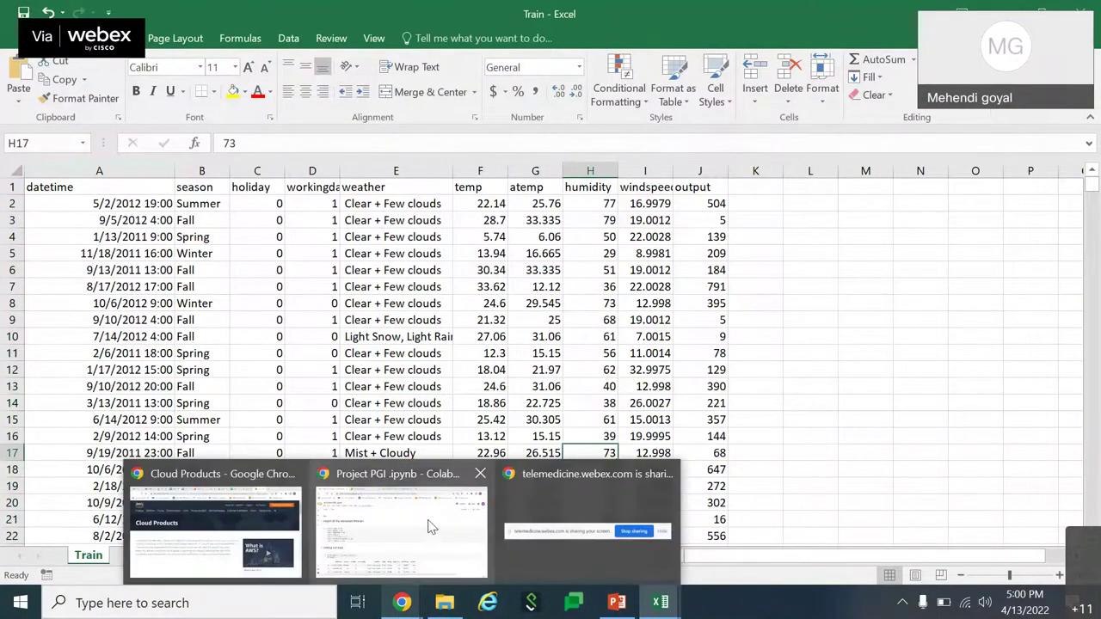
left_click(430, 527)
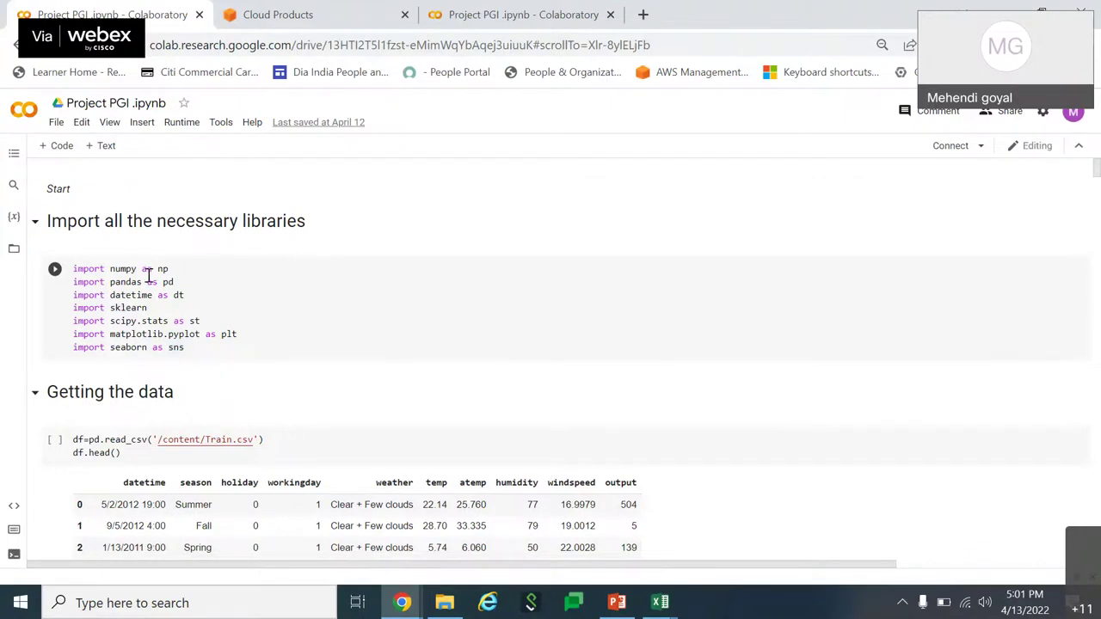
left_click(110, 274)
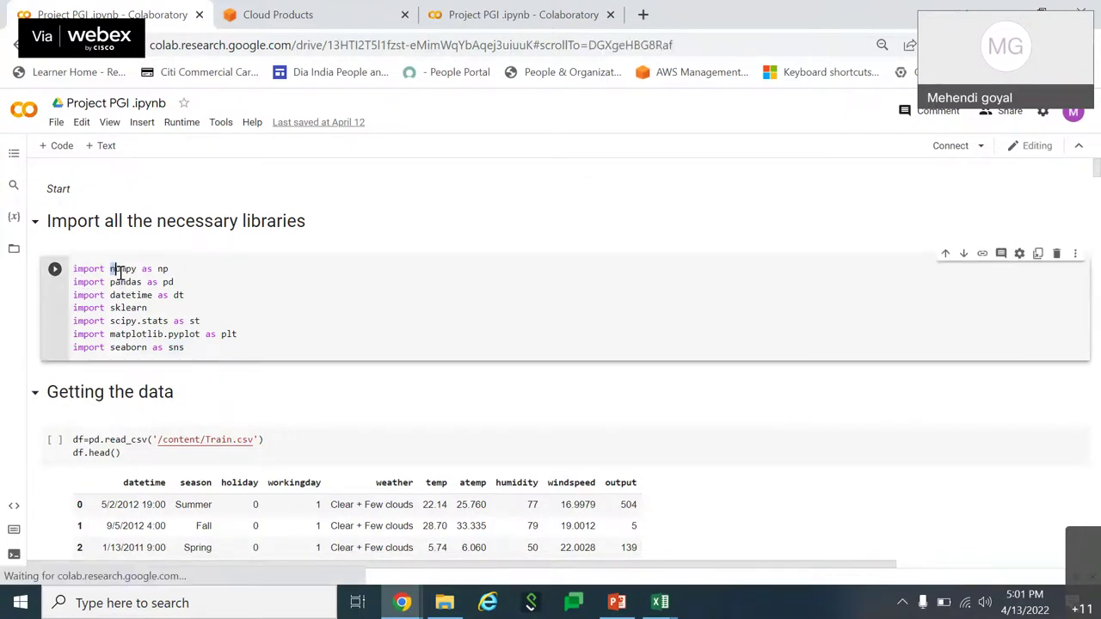
double_click(121, 270)
left_click_drag(110, 282, 141, 282)
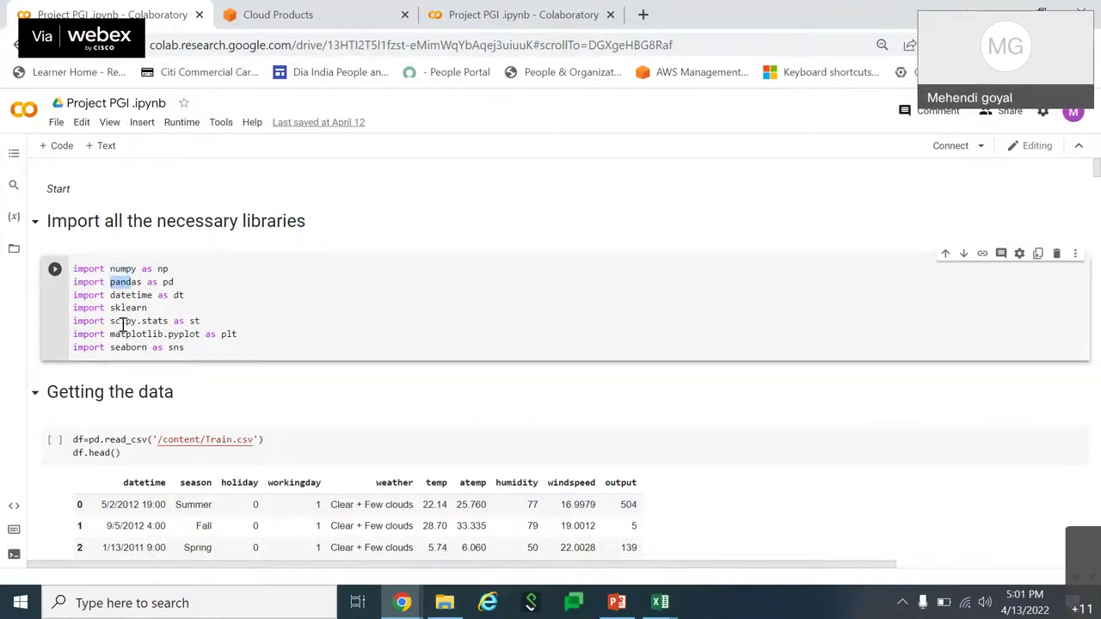
left_click(125, 282)
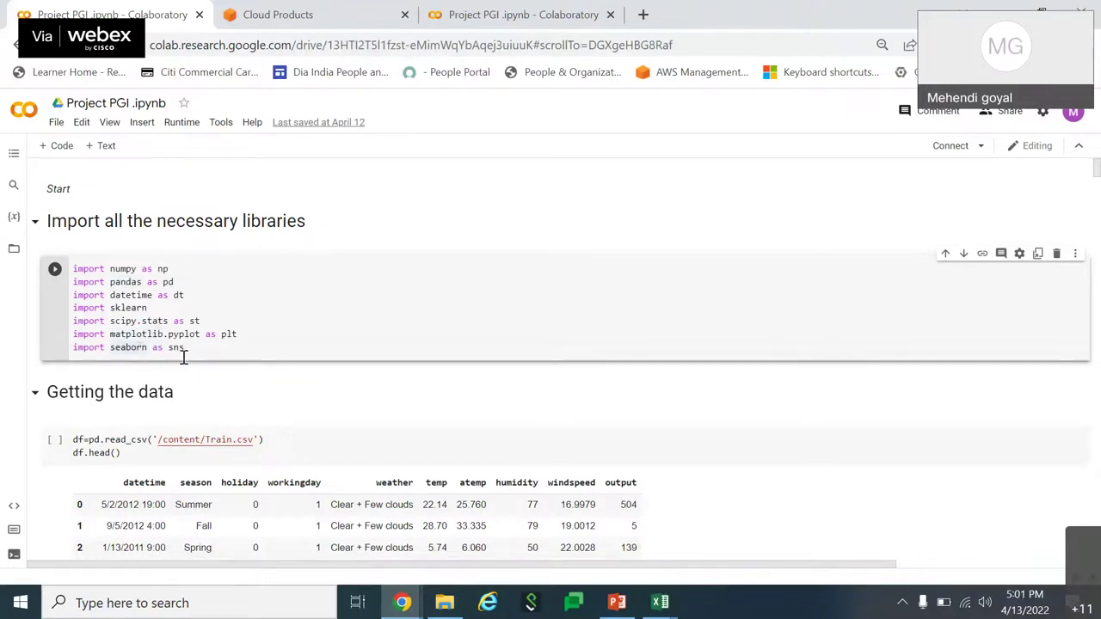
left_click_drag(187, 355, 69, 273)
left_click(182, 313)
scroll(376, 374, "down", 2)
scroll(375, 368, "up", 2)
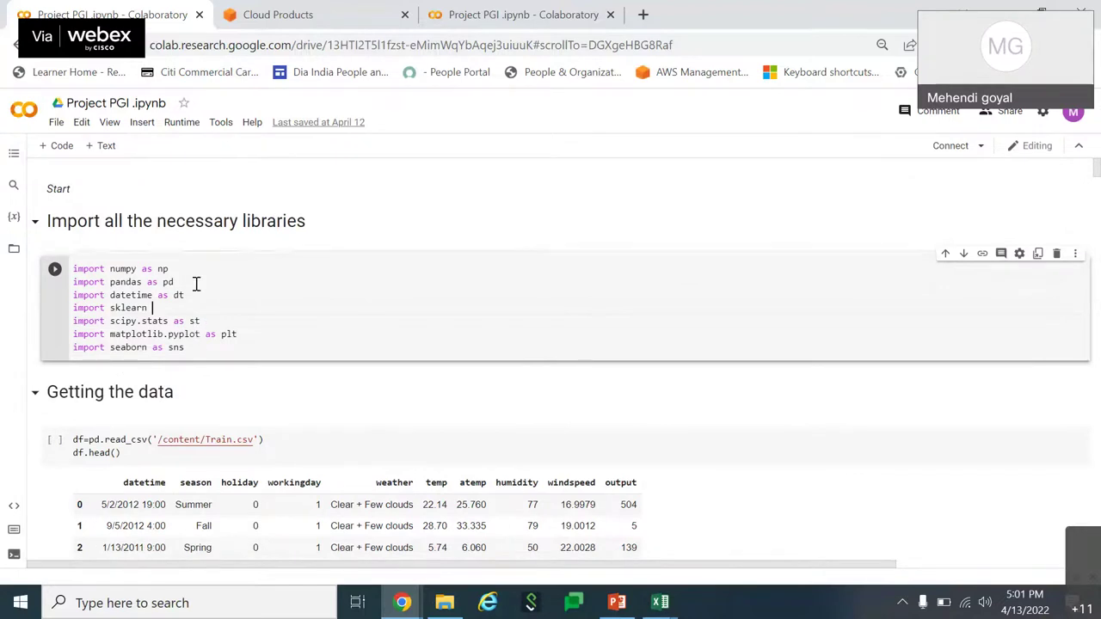
Show the notebook's session files beside the Getting the data section and try uploading a file through the file chooser.
scroll(196, 360, "down", 3)
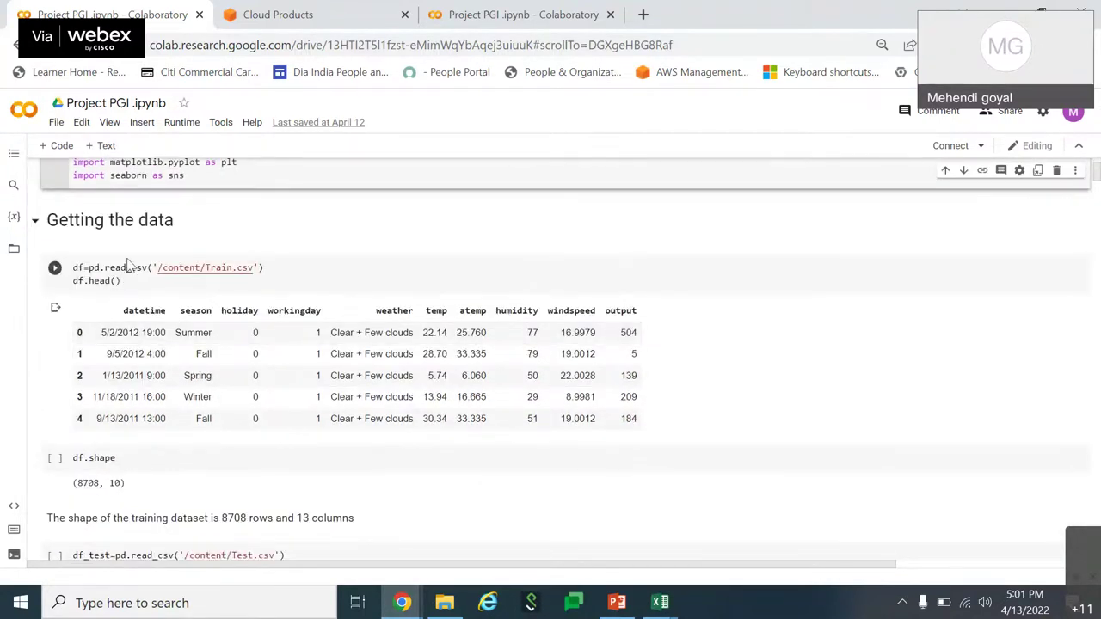
left_click(14, 251)
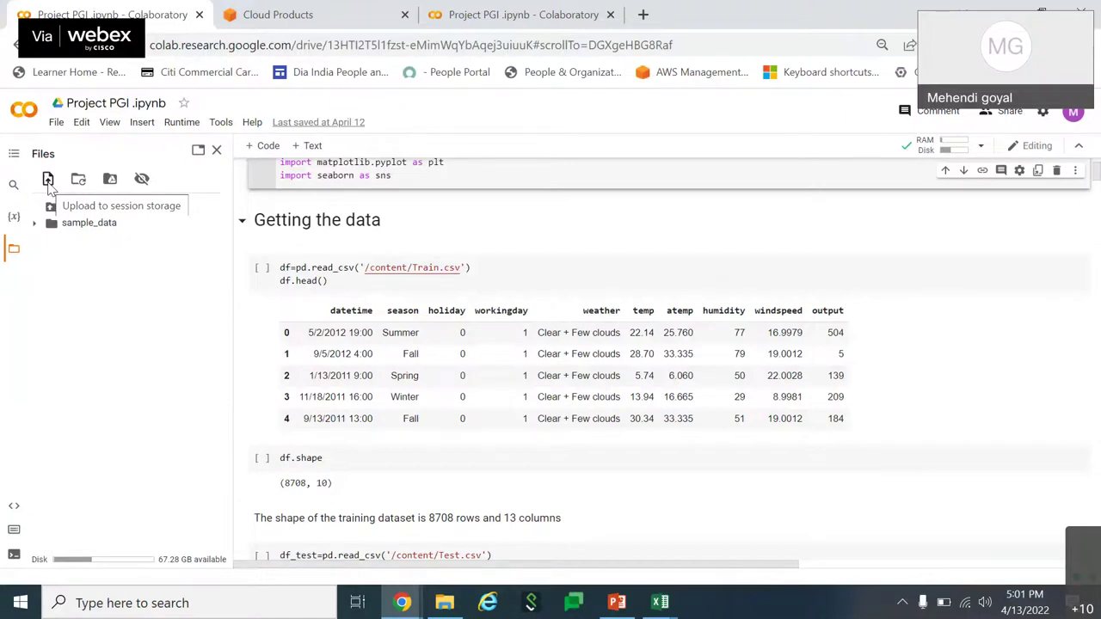
left_click(48, 180)
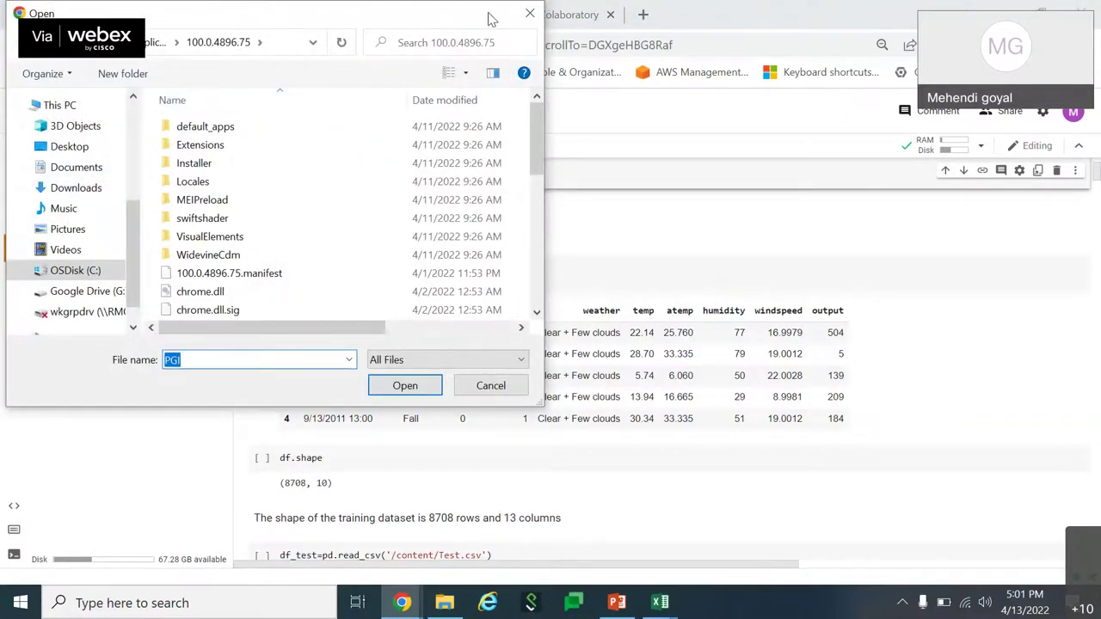
left_click(529, 13)
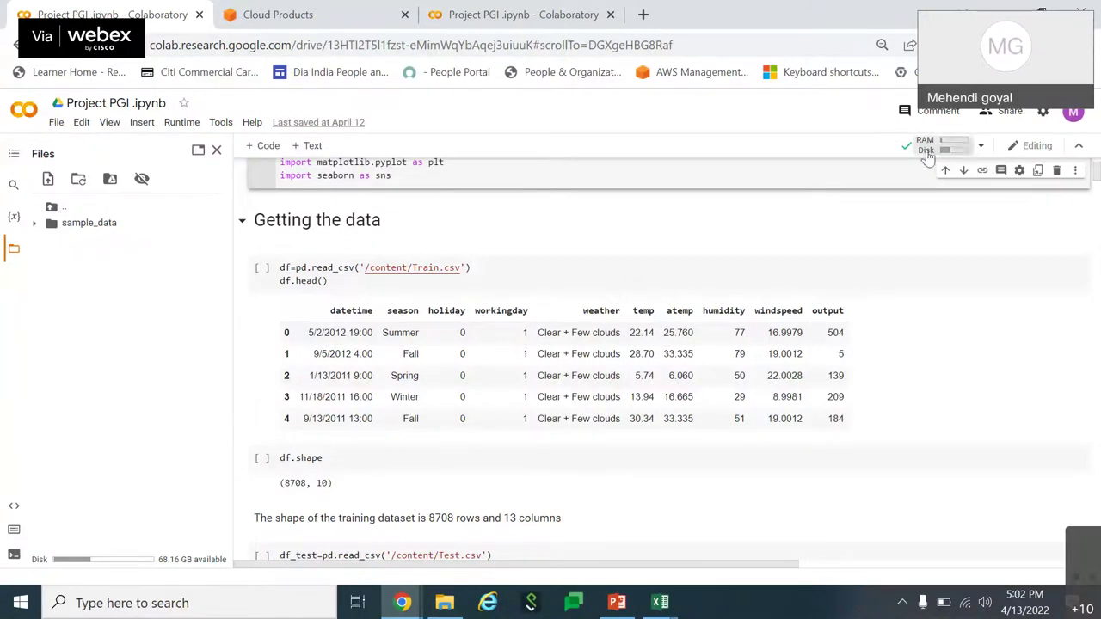
Review the notebook's runtime connection options and its RAM and disk indicator.
left_click(981, 150)
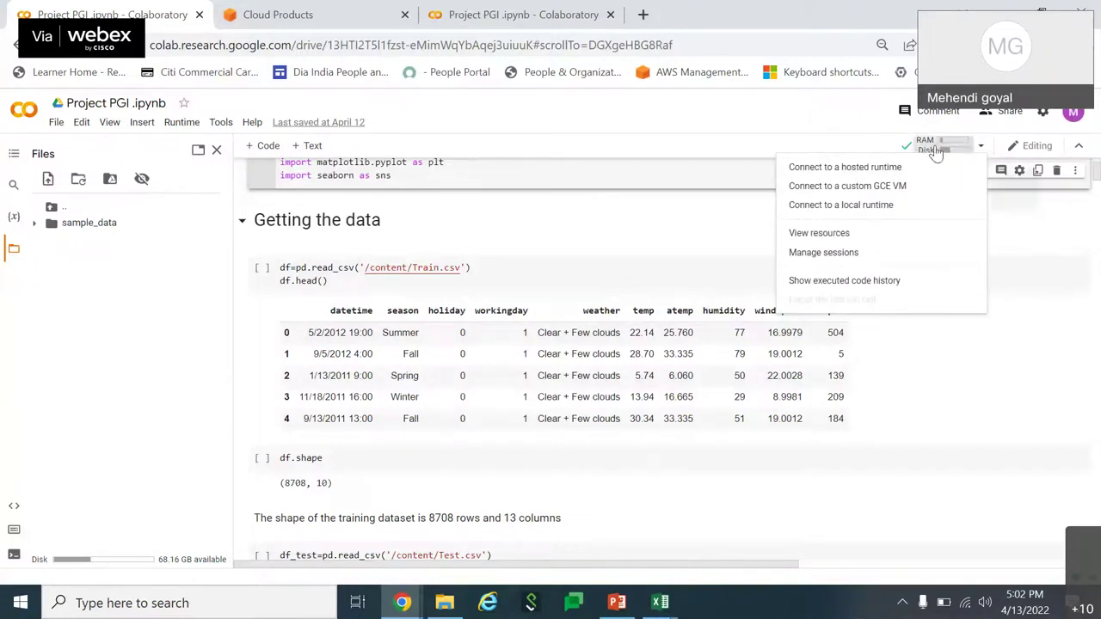
left_click(833, 153)
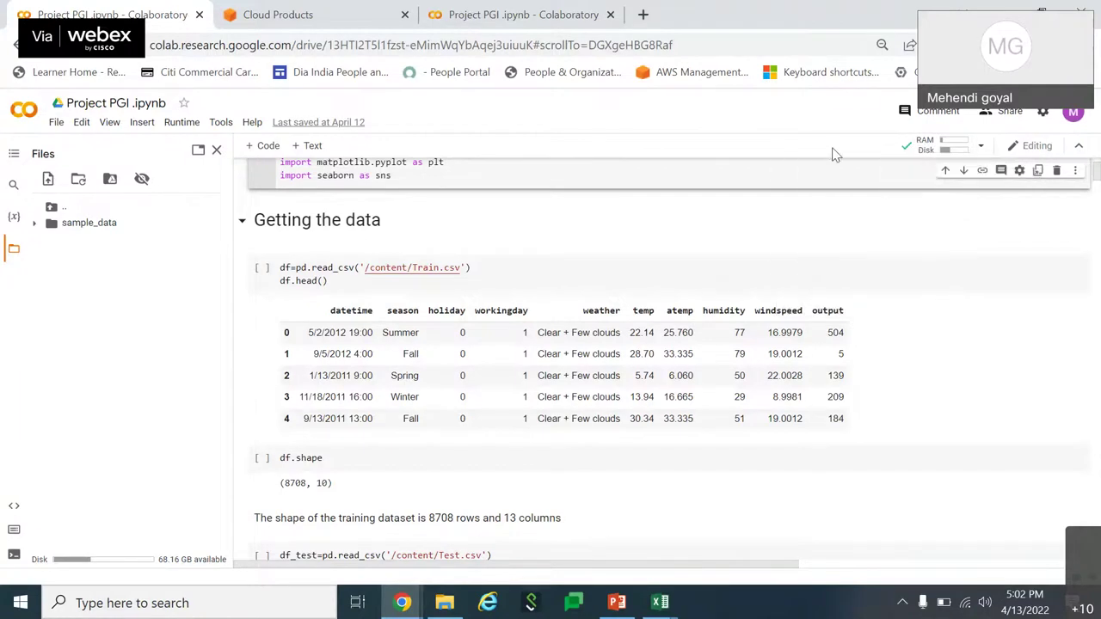
mouse_move(952, 160)
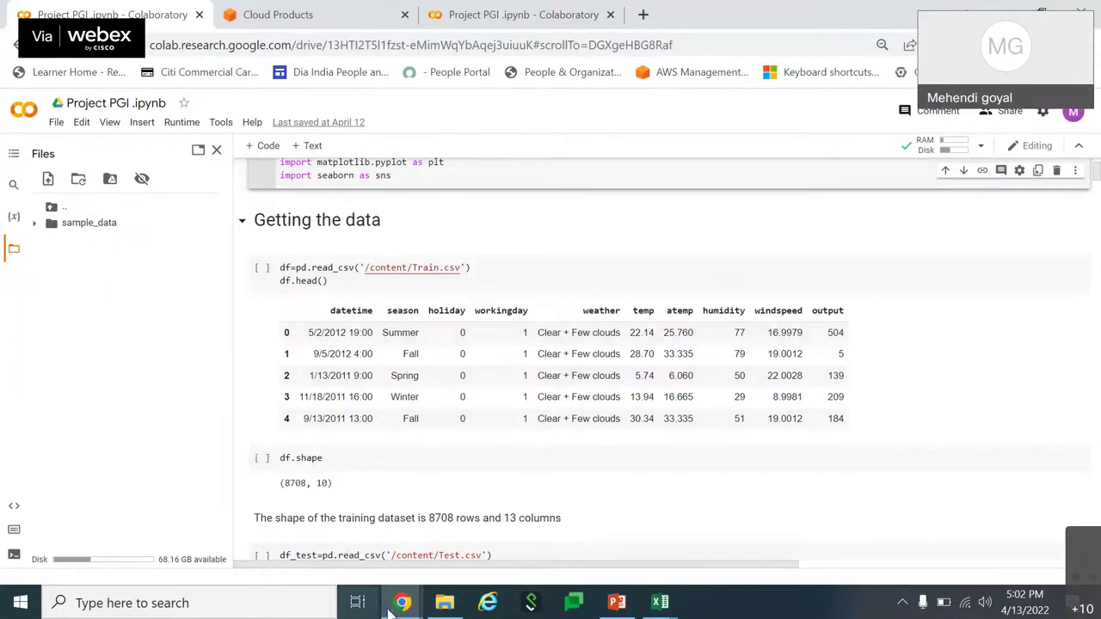
Upload the Train file from the Desktop folder to the notebook's session files and accept the runtime reminder.
left_click(440, 608)
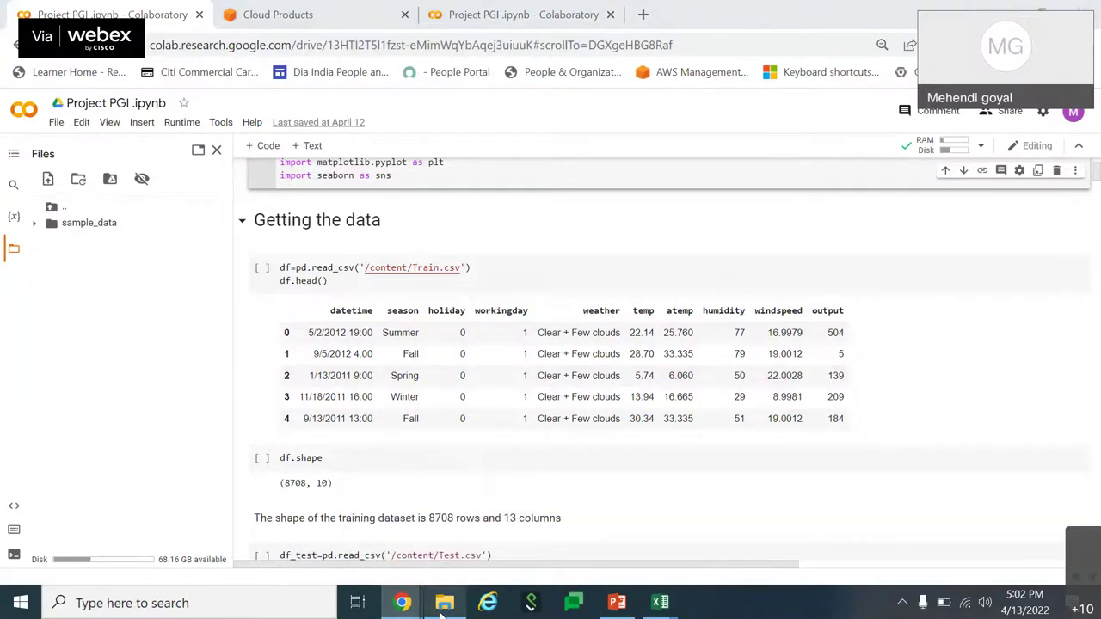
left_click_drag(263, 287, 109, 322)
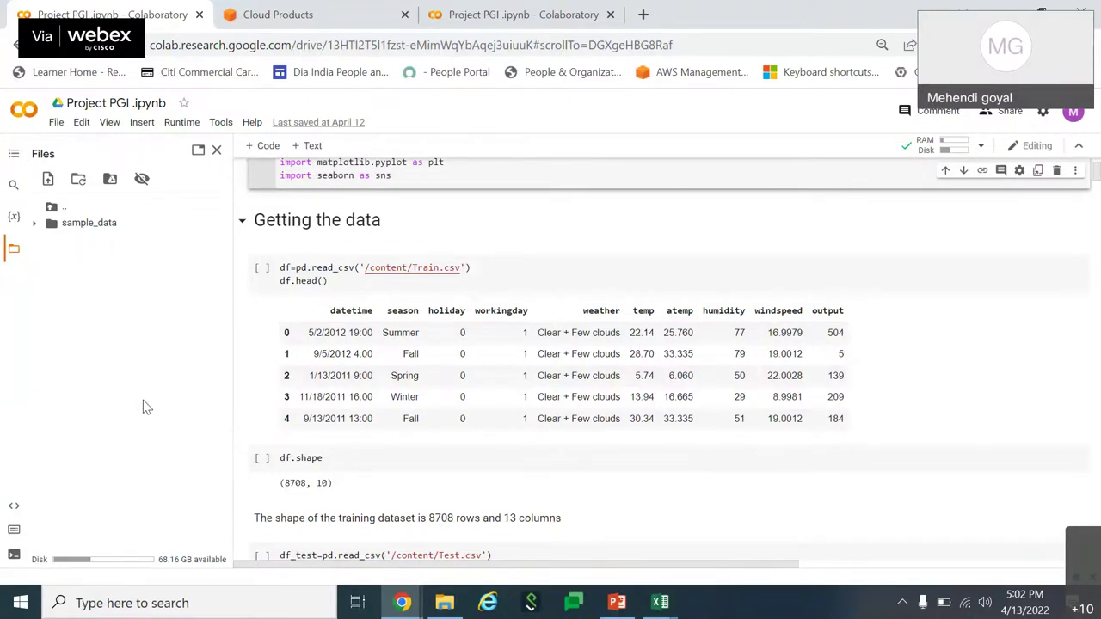
left_click(48, 180)
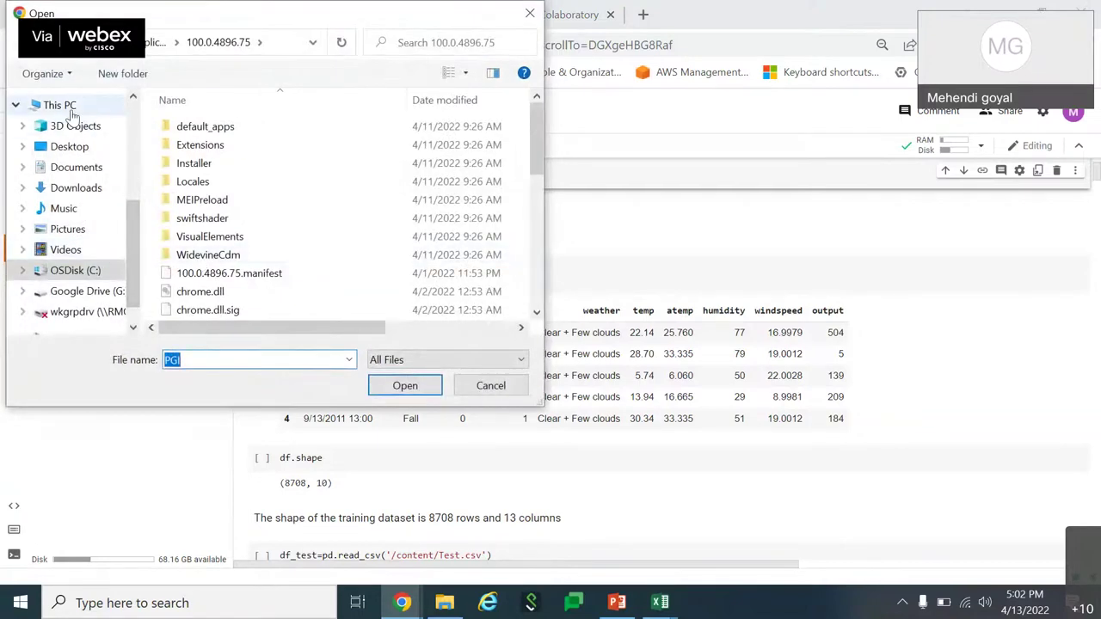
left_click(87, 149)
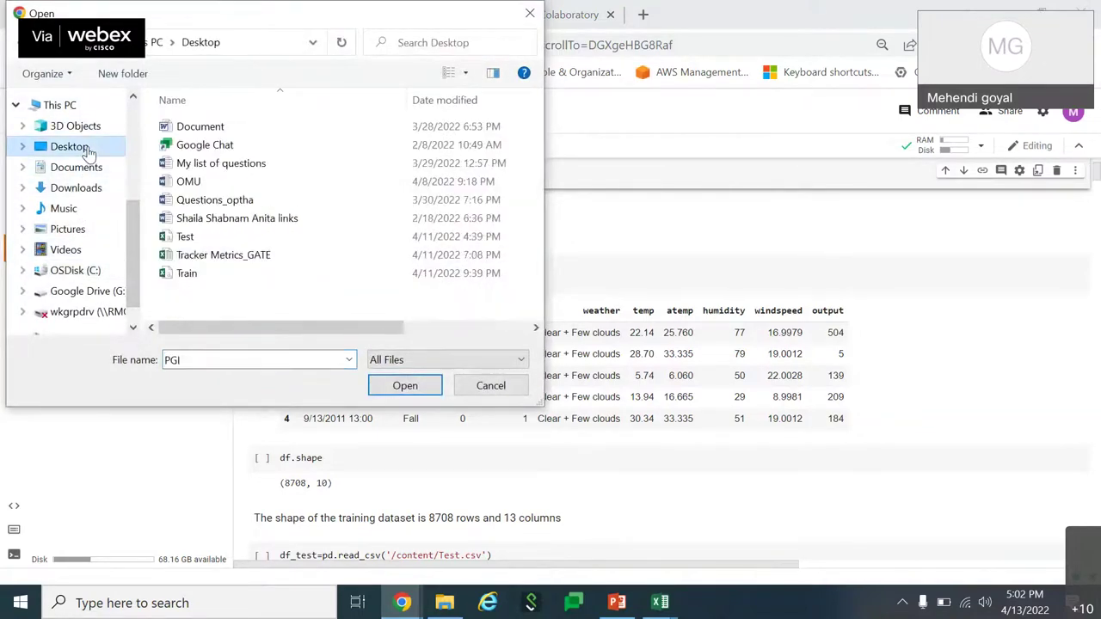
left_click(210, 274)
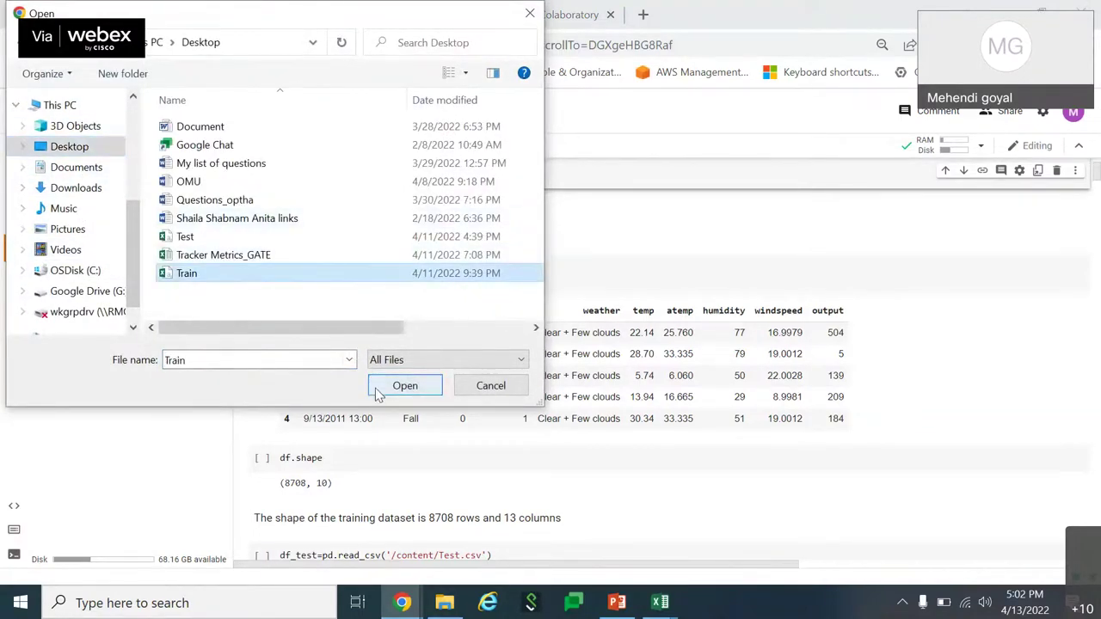
left_click(404, 385)
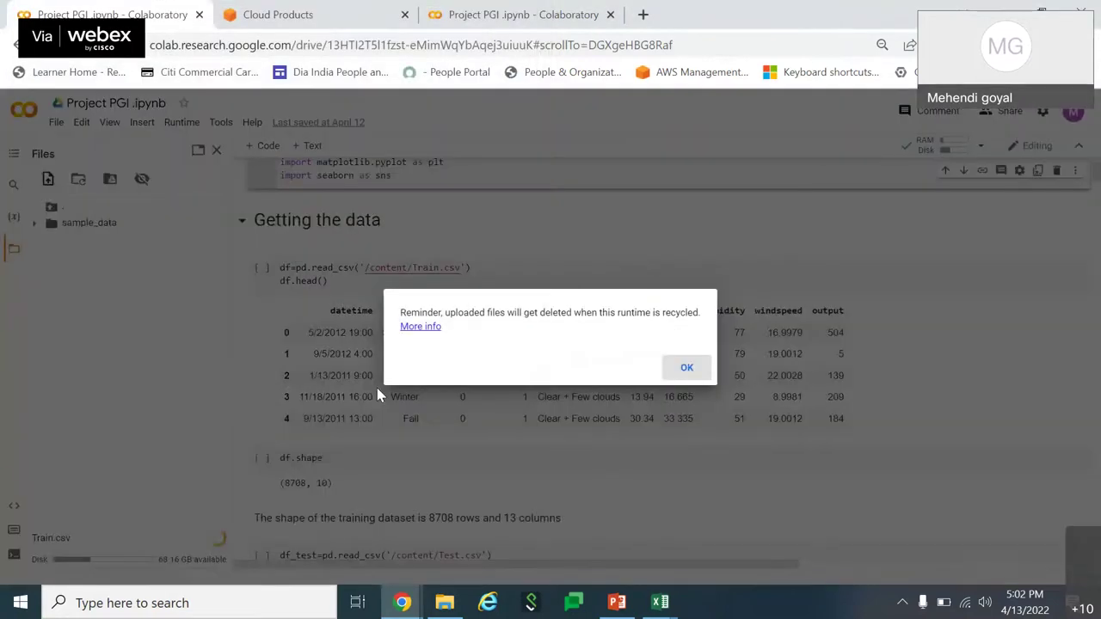
left_click(675, 375)
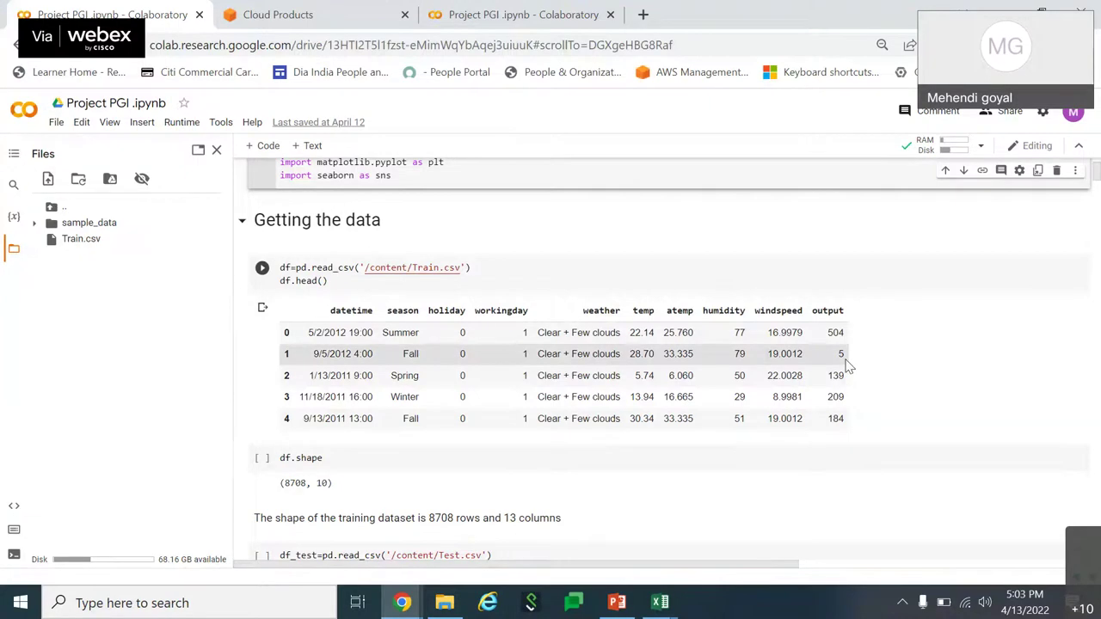
Examine the df.shape cell and its output for the training data, and hide the session files.
scroll(847, 366, "down", 3)
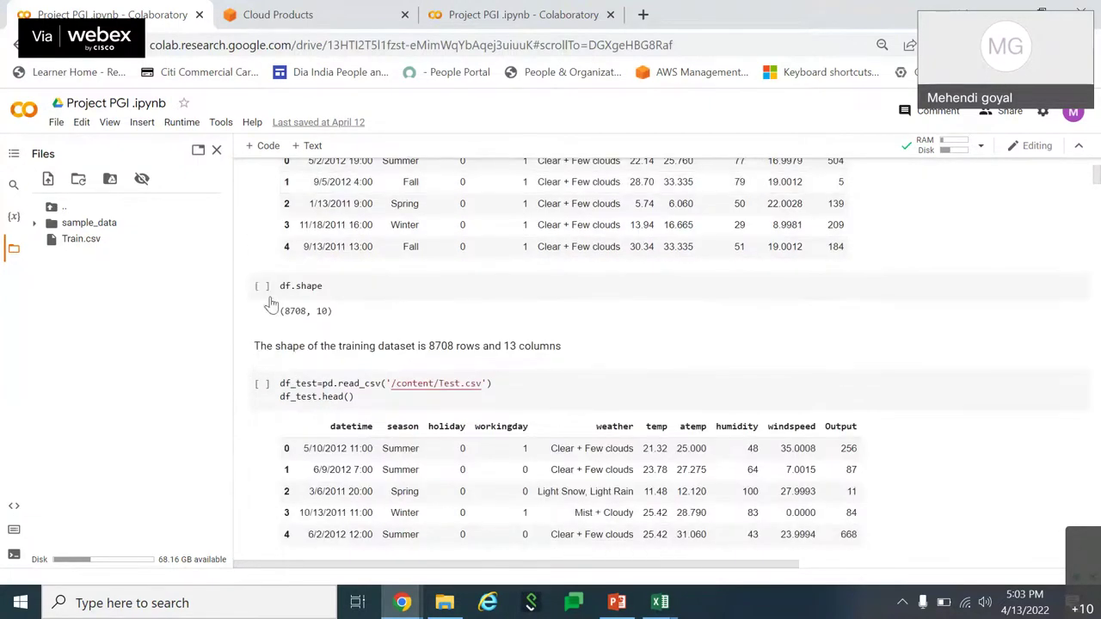
left_click_drag(332, 293, 283, 294)
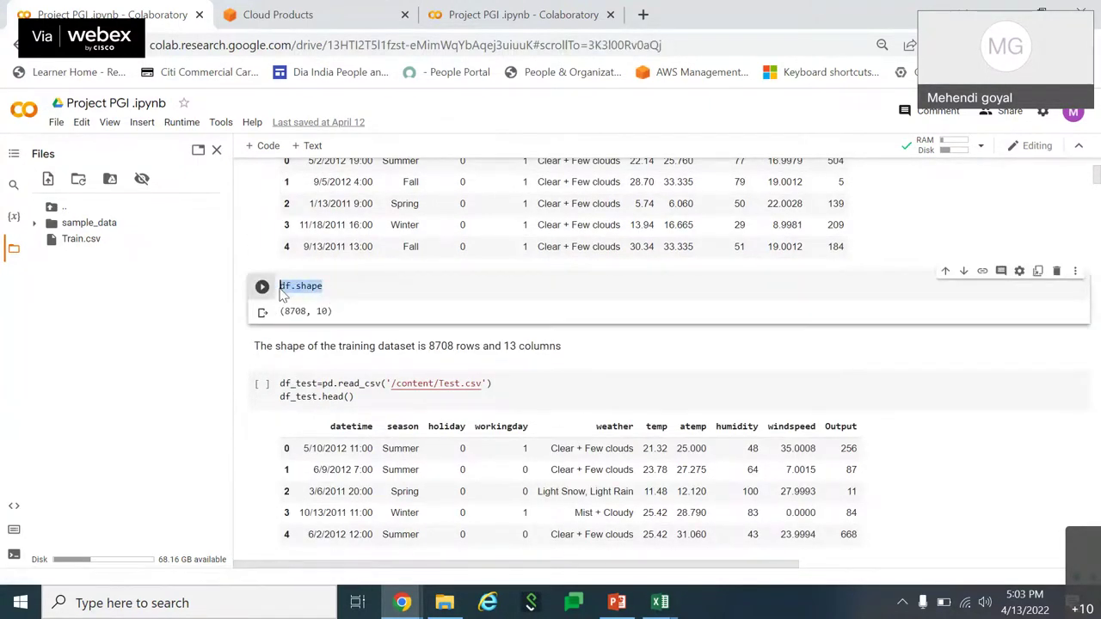
left_click(324, 287)
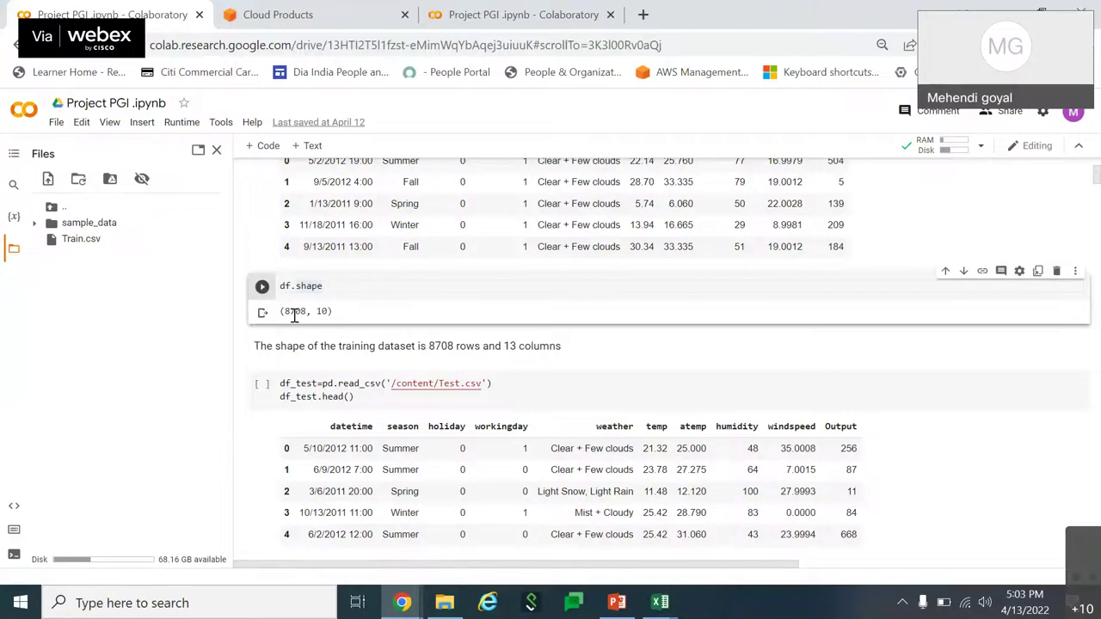
left_click(216, 150)
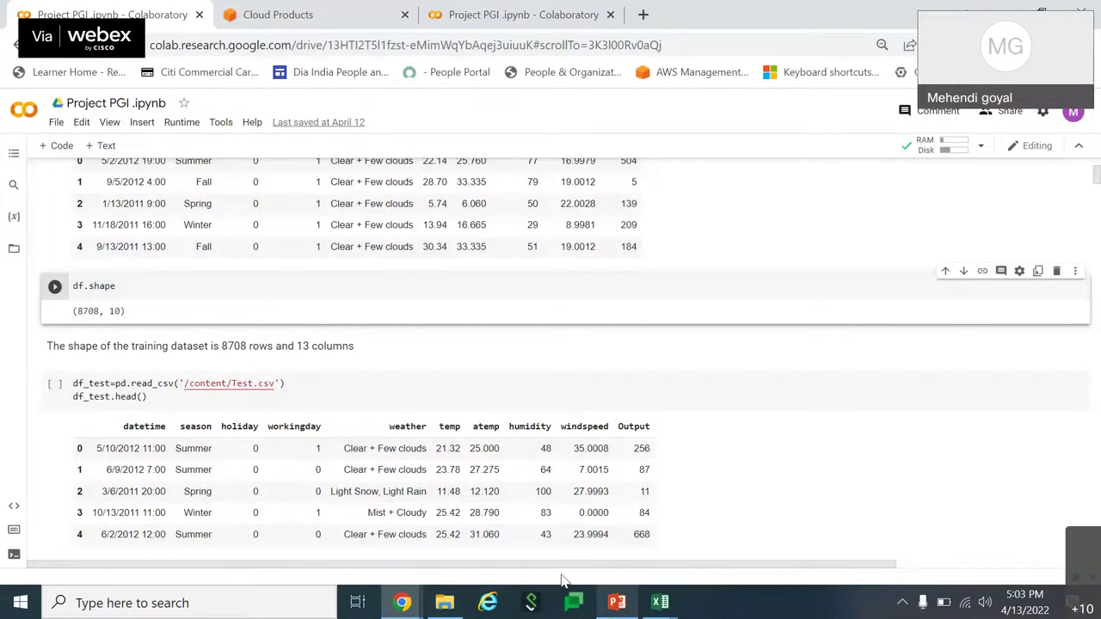
Switch to the Train workbook in Excel and check the entry count of the datetime column and the number of header columns.
mouse_move(660, 602)
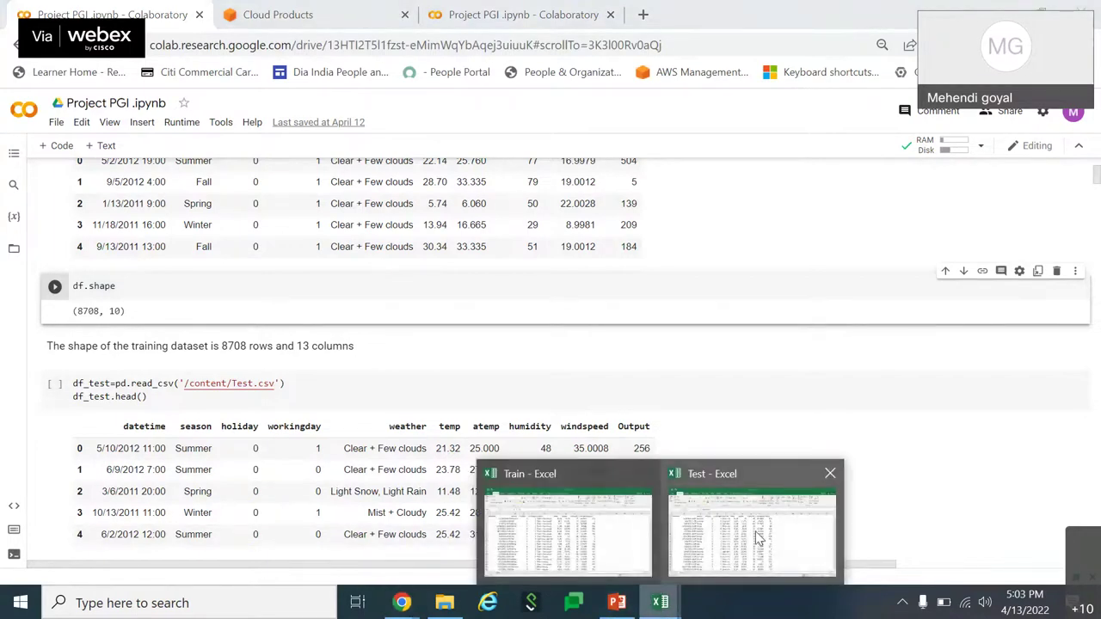
left_click(567, 529)
left_click(146, 204)
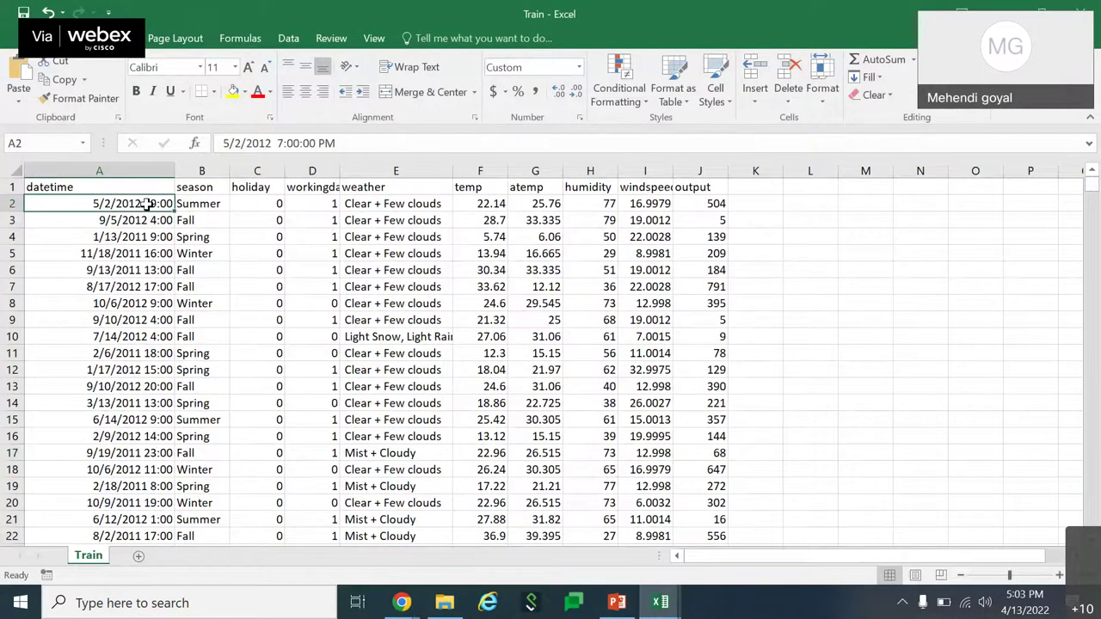
key("ctrl+shift+Down")
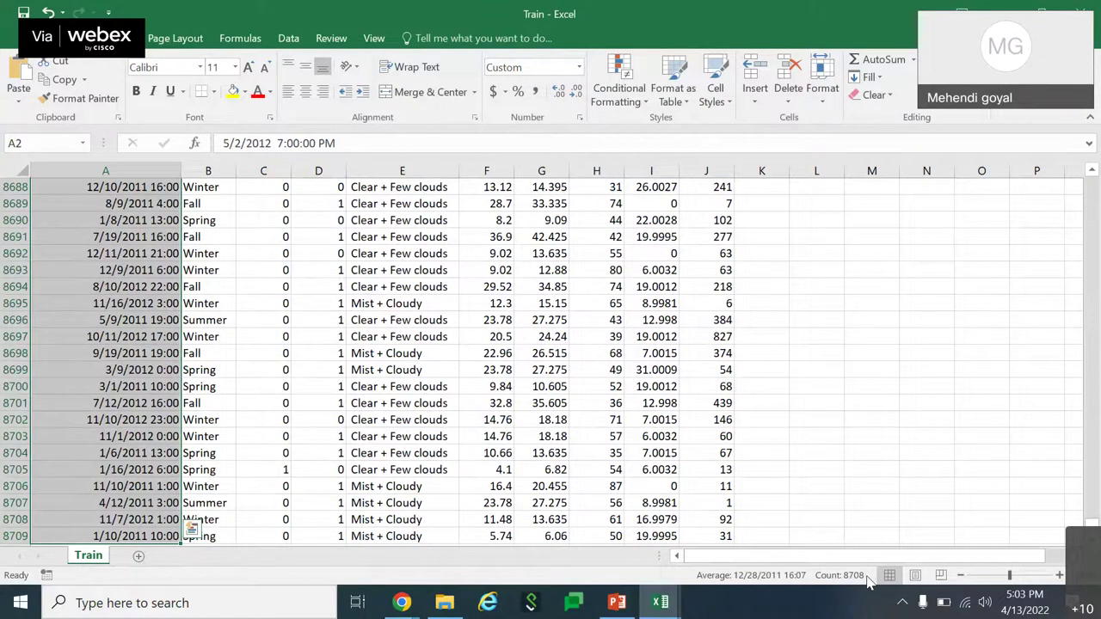
left_click(727, 486)
left_click_drag(1090, 526, 1091, 182)
left_click_drag(159, 187, 714, 183)
Return to the Colab notebook and review the Test.csv and combined.xlsx loading cells through to the Creating new columns section.
mouse_move(401, 602)
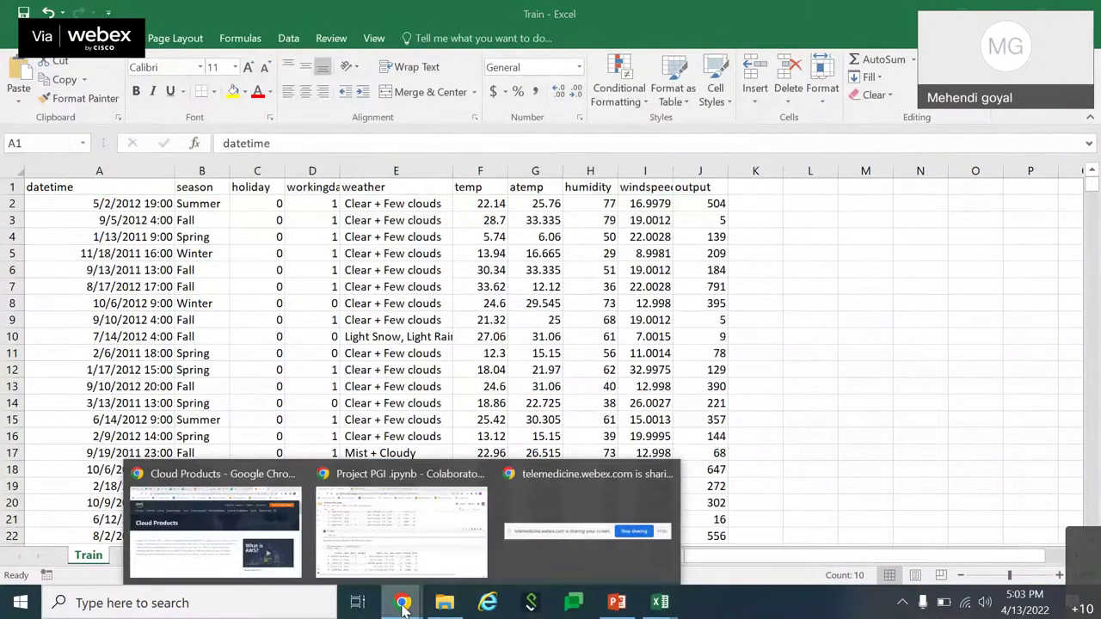
left_click(398, 541)
scroll(196, 464, "down", 2)
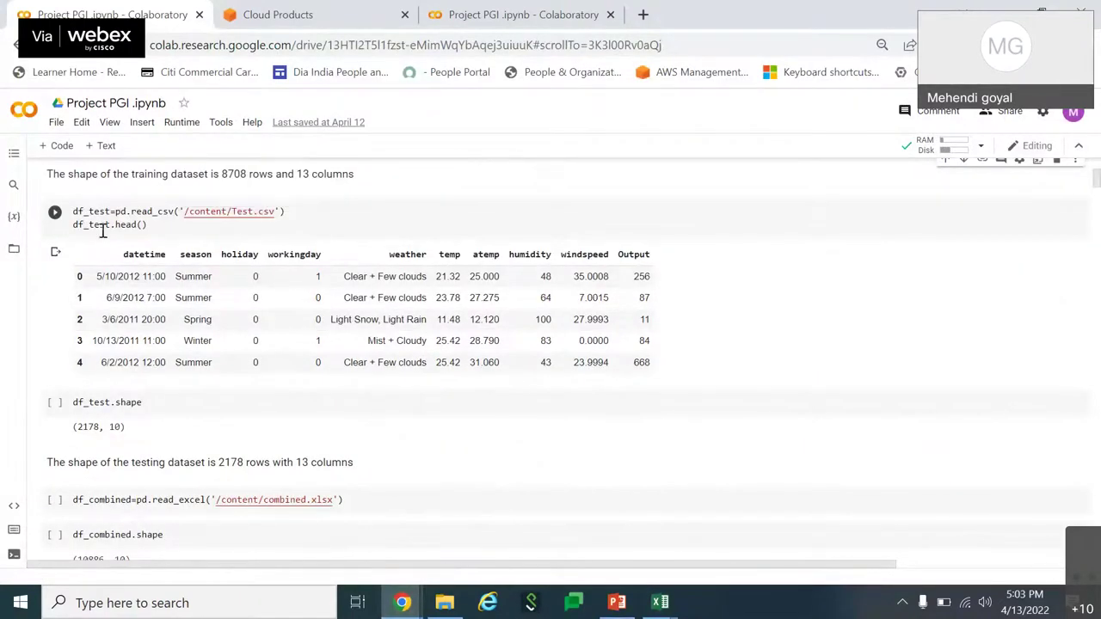
scroll(230, 282, "down", 1)
scroll(227, 288, "down", 1)
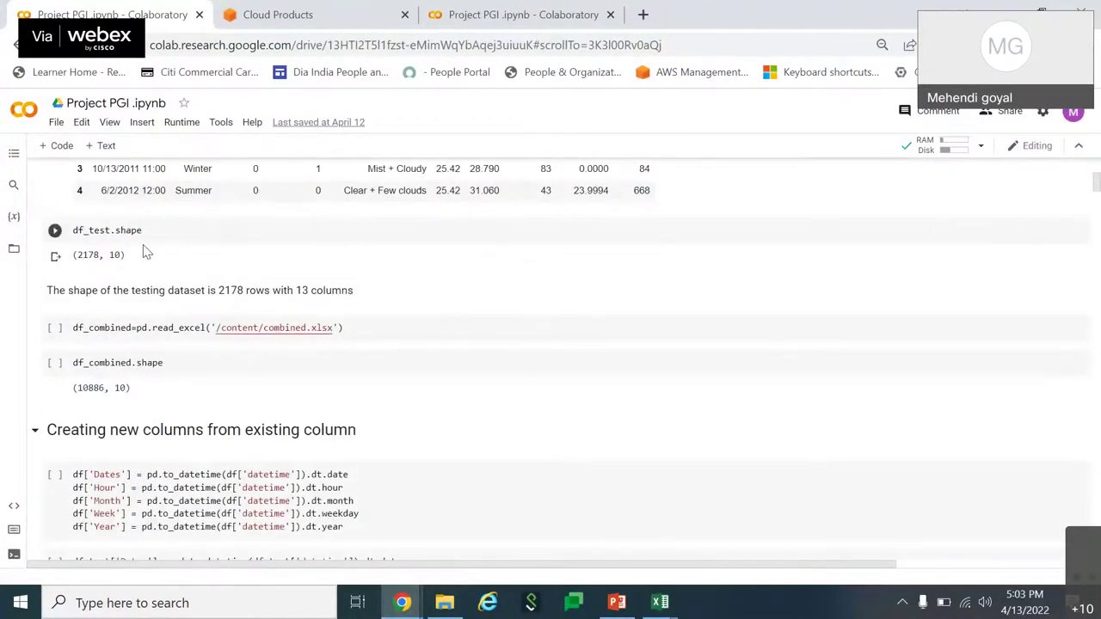
scroll(146, 250, "down", 3)
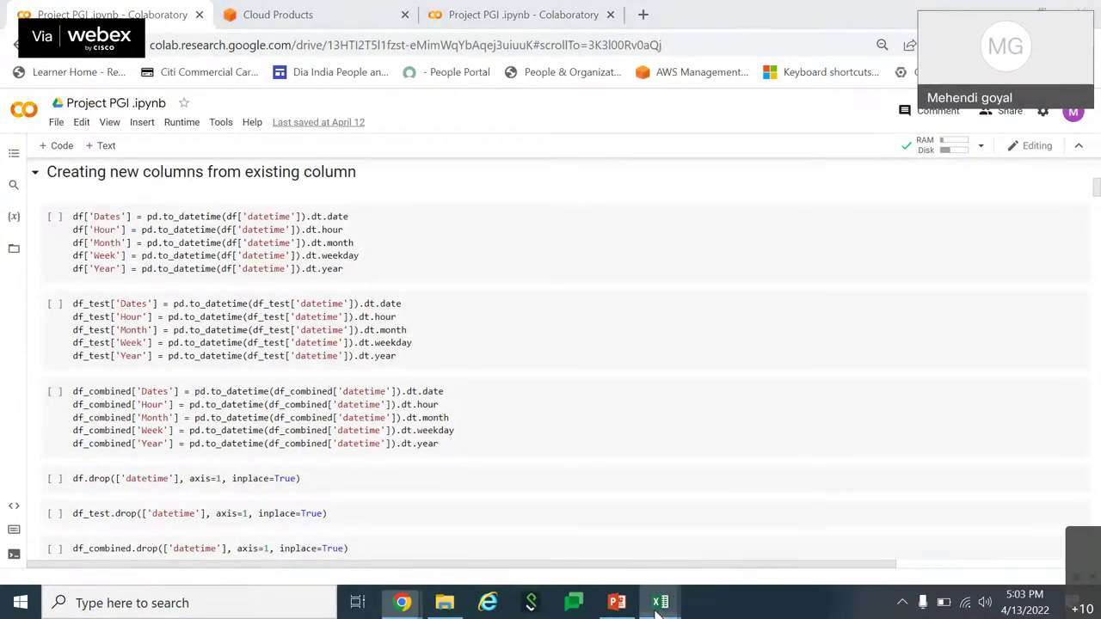
Switch to the Train workbook and inspect the date and time parts of the datetime value in cell A2.
mouse_move(660, 602)
left_click(582, 555)
left_click(100, 222)
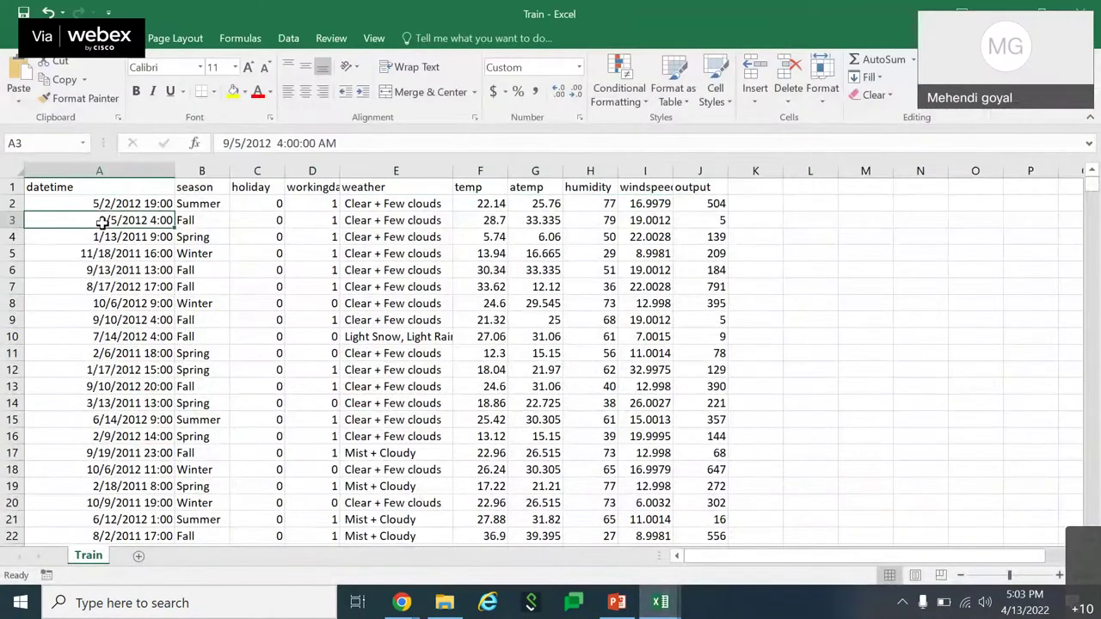
left_click(113, 204)
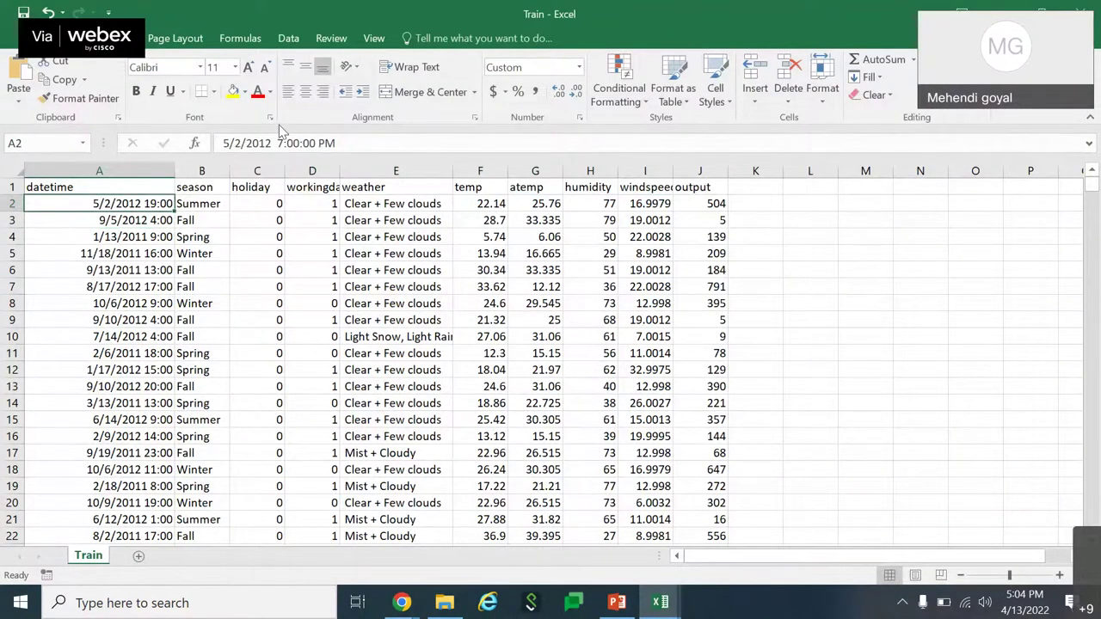
left_click_drag(273, 144, 211, 147)
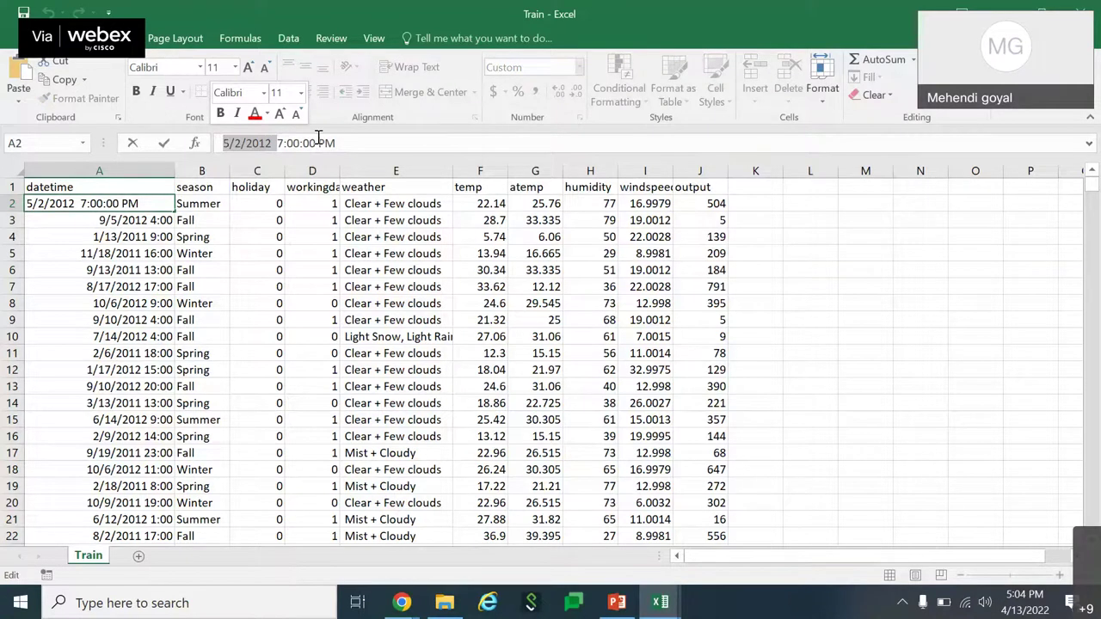
left_click_drag(314, 142, 277, 141)
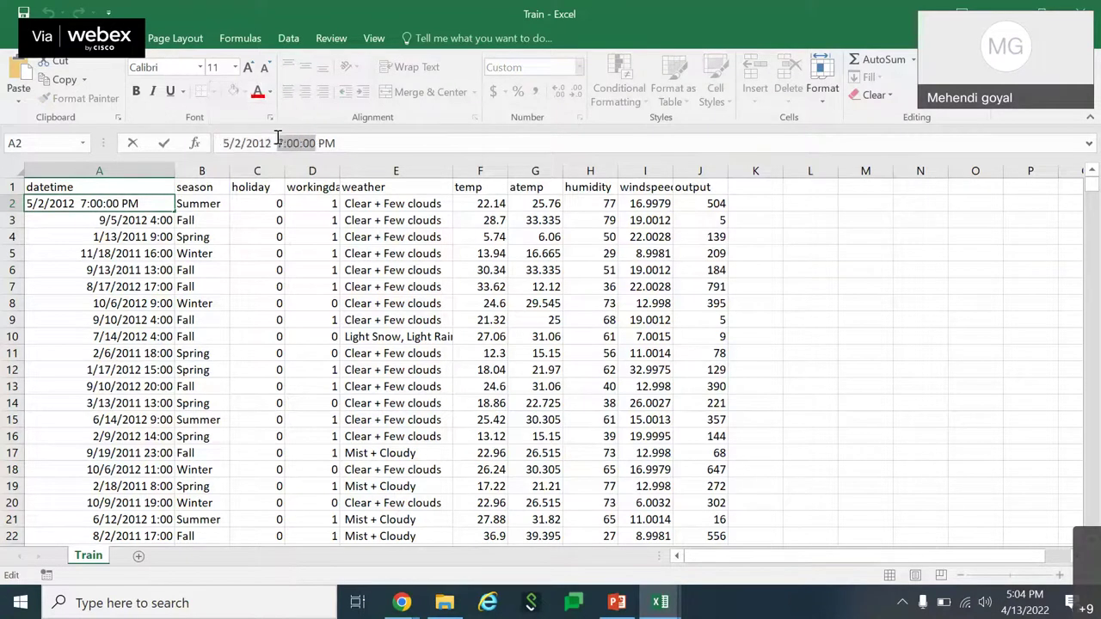
left_click(338, 143)
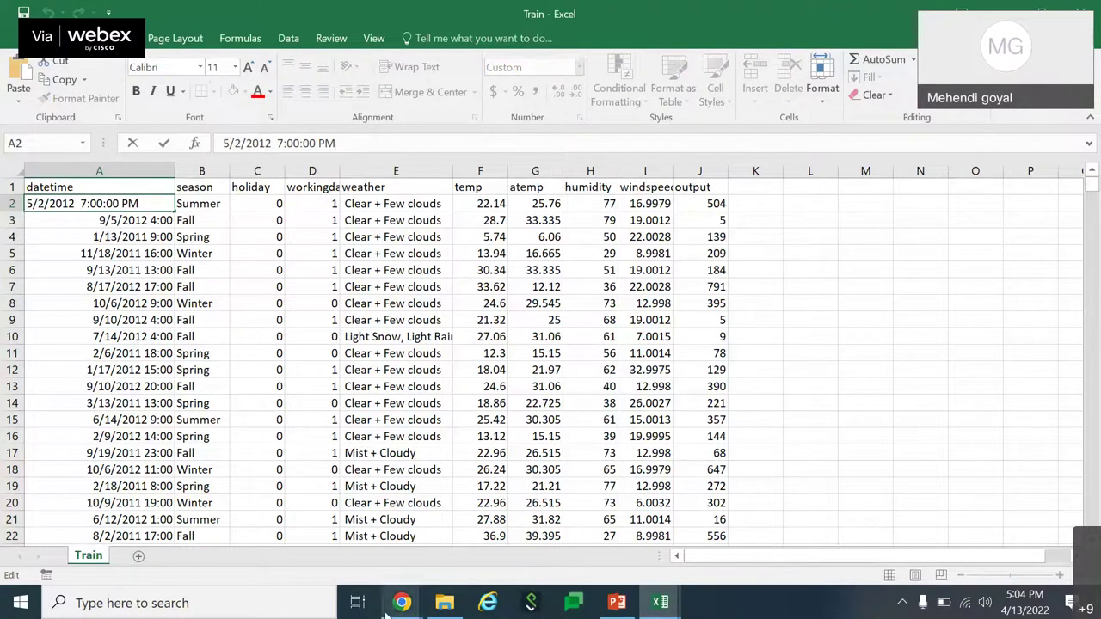
Compare the notebook's column-creation code with the datetime column of the Train workbook, selecting that whole column in Excel.
mouse_move(407, 606)
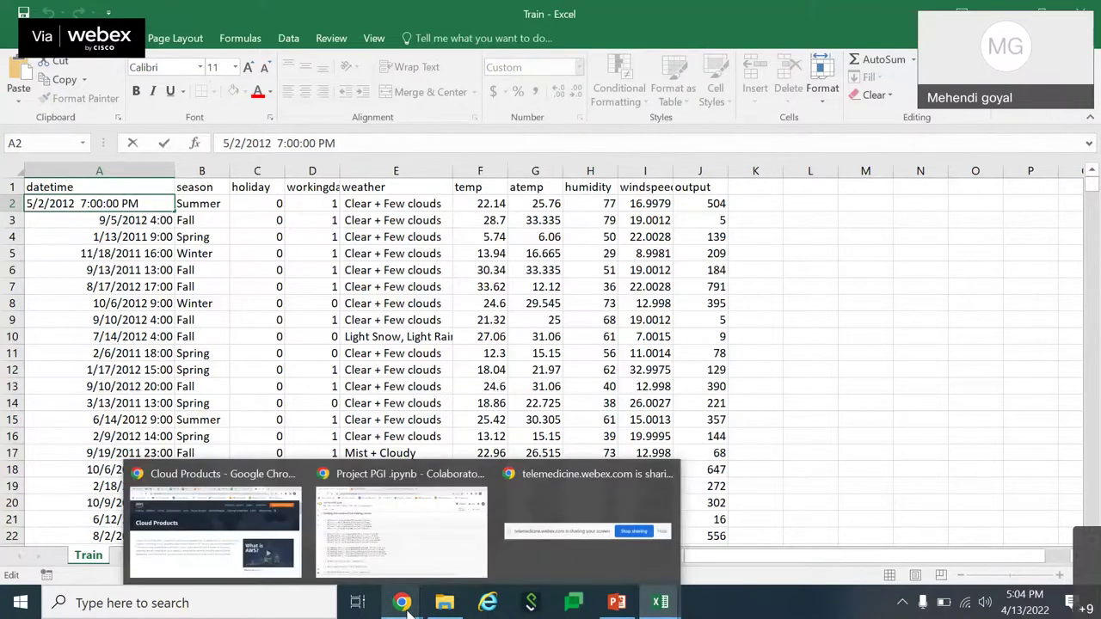
left_click(402, 526)
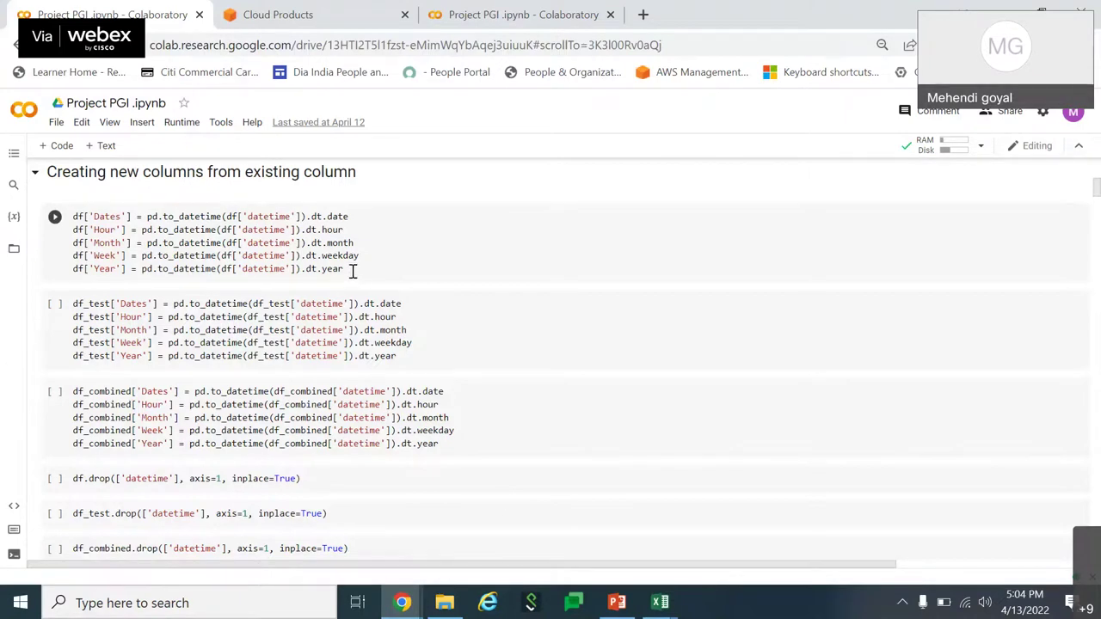
left_click(659, 602)
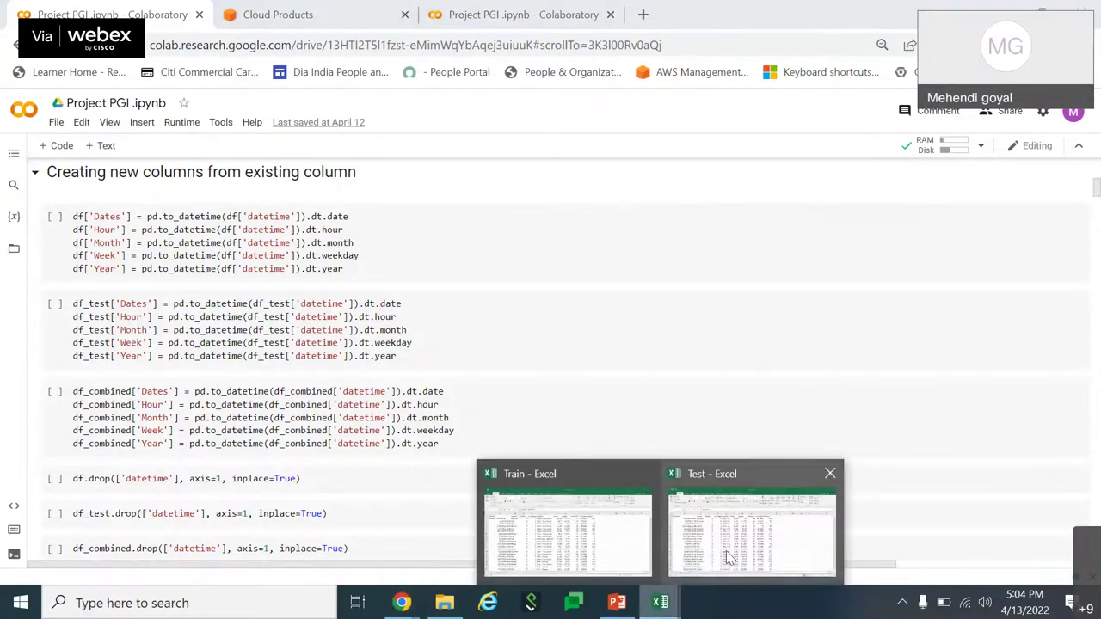
left_click(567, 529)
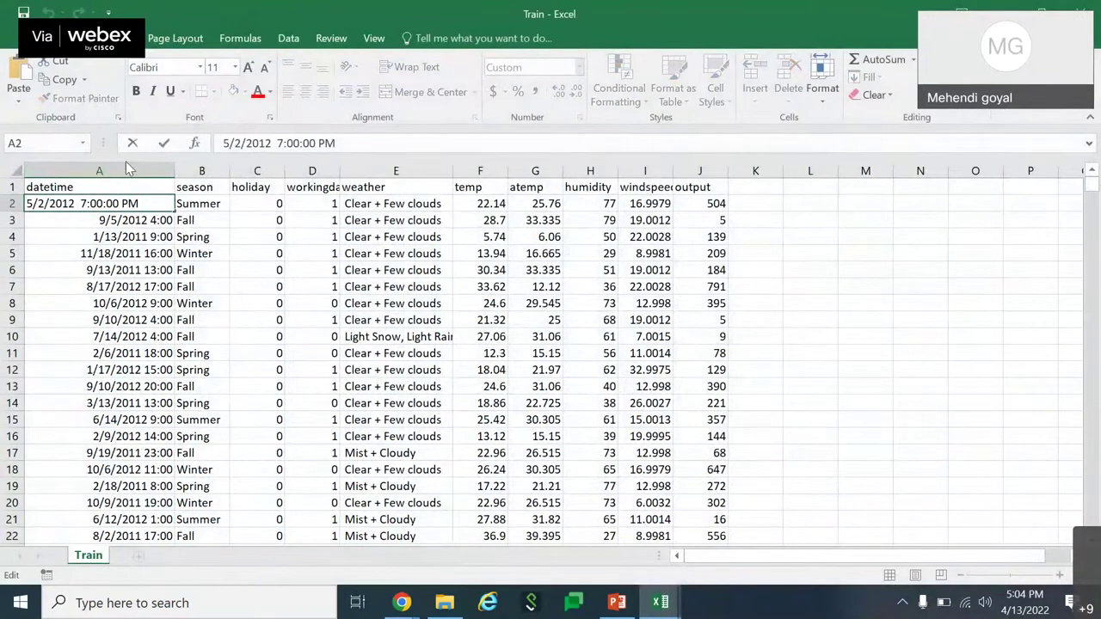
left_click(128, 161)
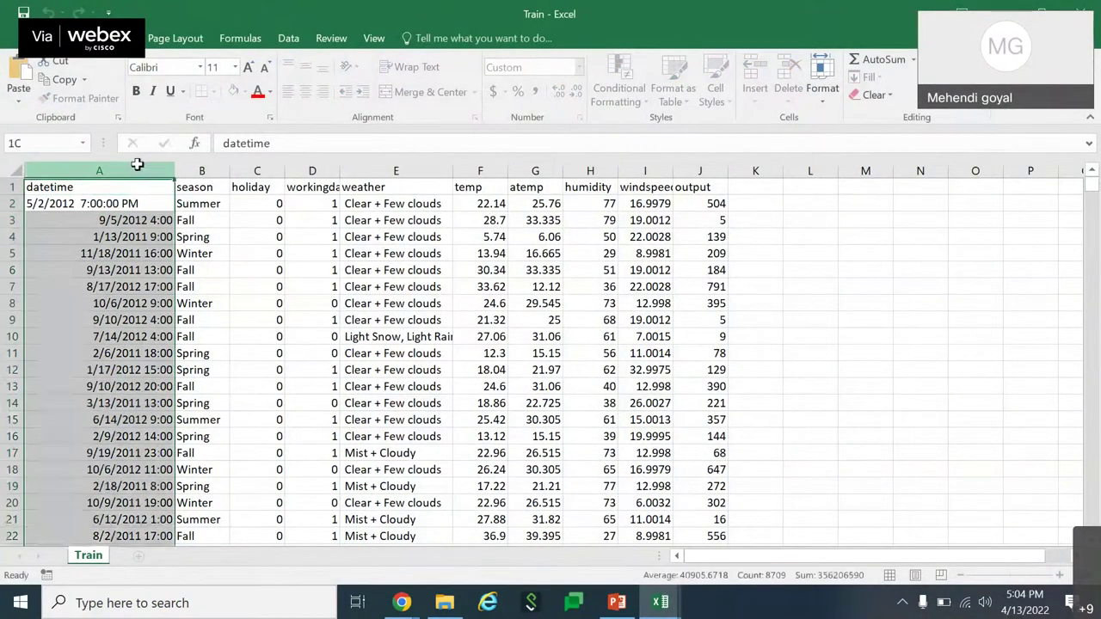
Return to the Colab notebook and examine the cells deriving Dates, Hour, Month, Week and Year from datetime.
left_click(401, 604)
left_click(402, 561)
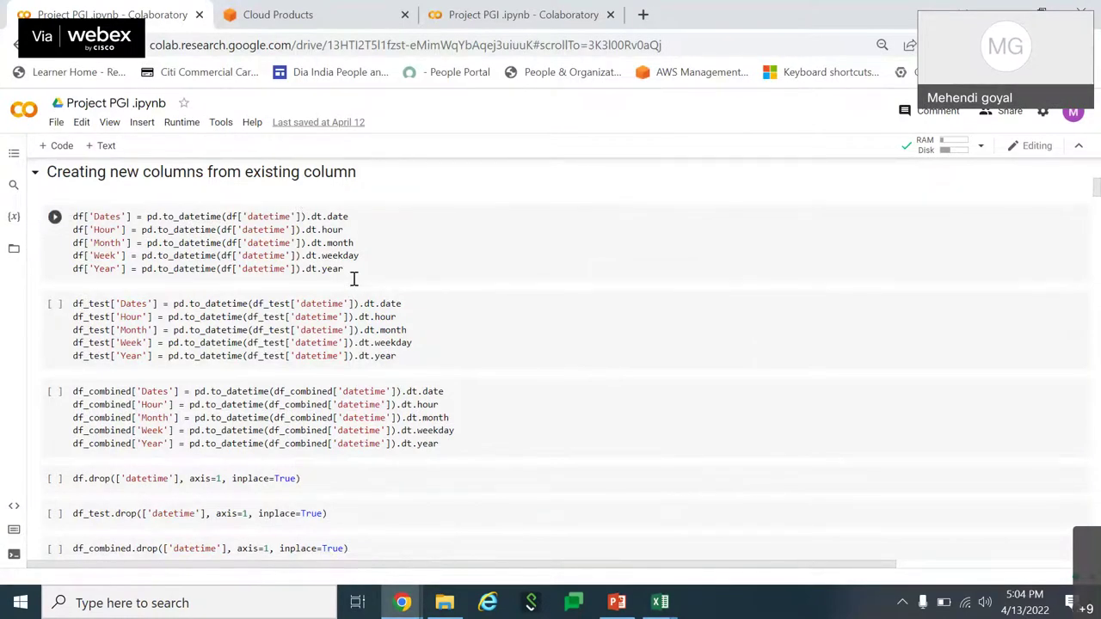
scroll(354, 278, "down", 1)
scroll(270, 312, "up", 2)
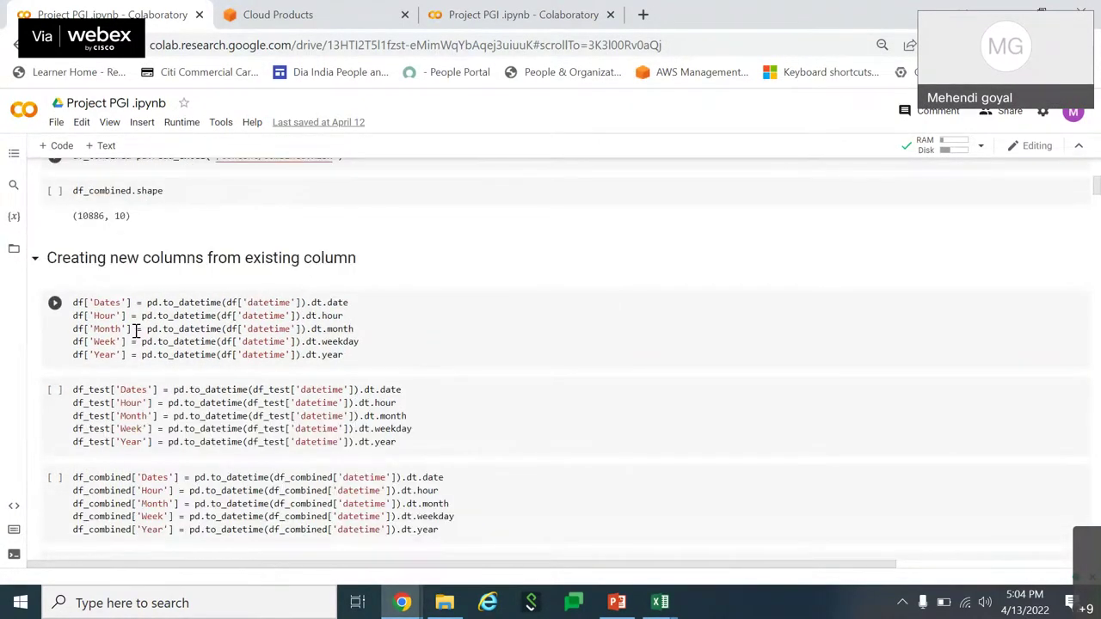
scroll(255, 312, "down", 1)
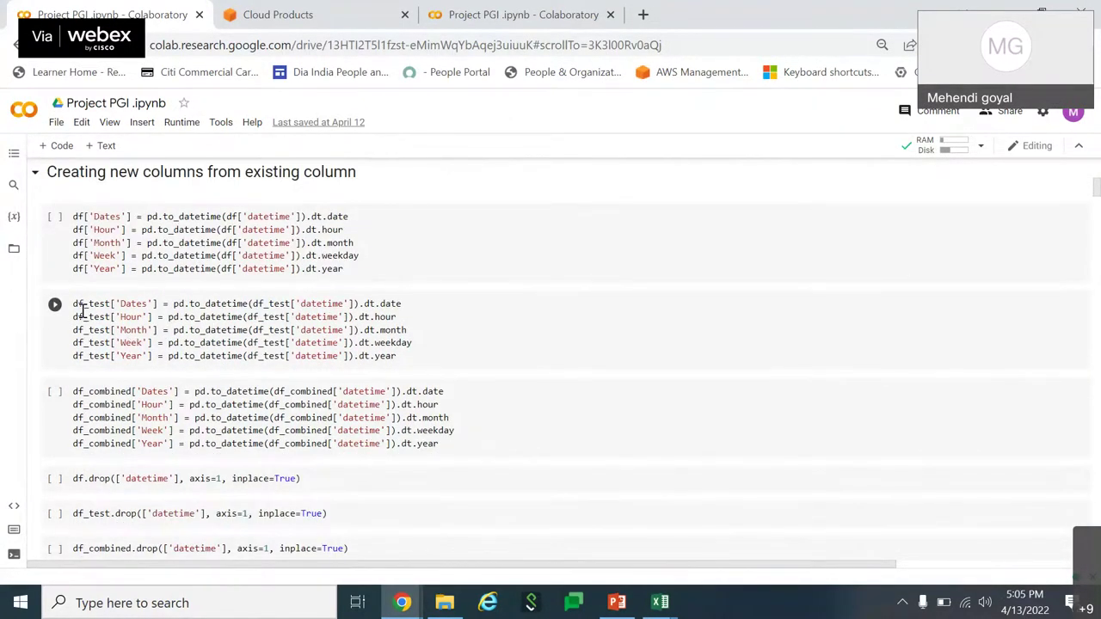
left_click_drag(81, 312, 115, 315)
left_click(156, 333)
scroll(157, 332, "up", 1)
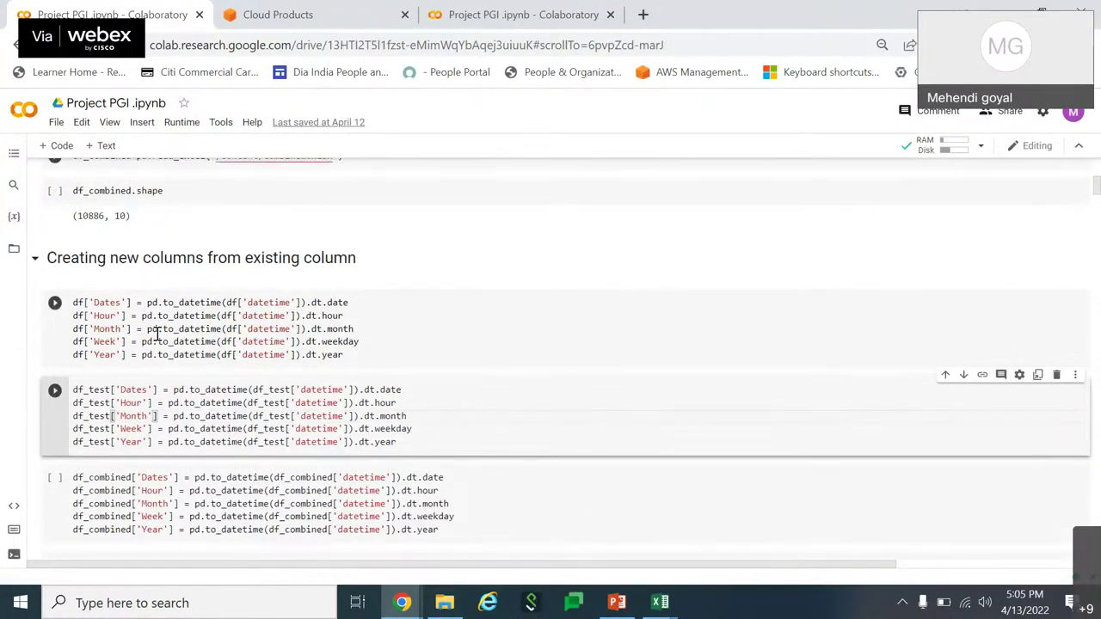
scroll(157, 333, "down", 1)
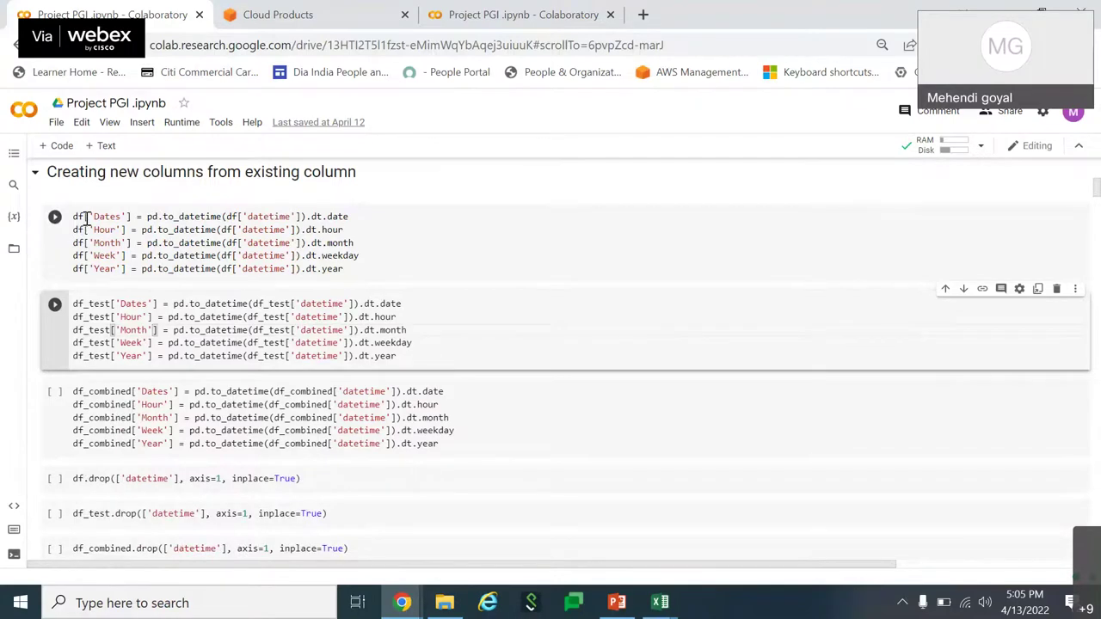
Highlight the df and df_test datetime extraction code and view the resulting columns in the EDA section's df.head() output.
left_click_drag(86, 219, 265, 255)
left_click_drag(87, 305, 190, 355)
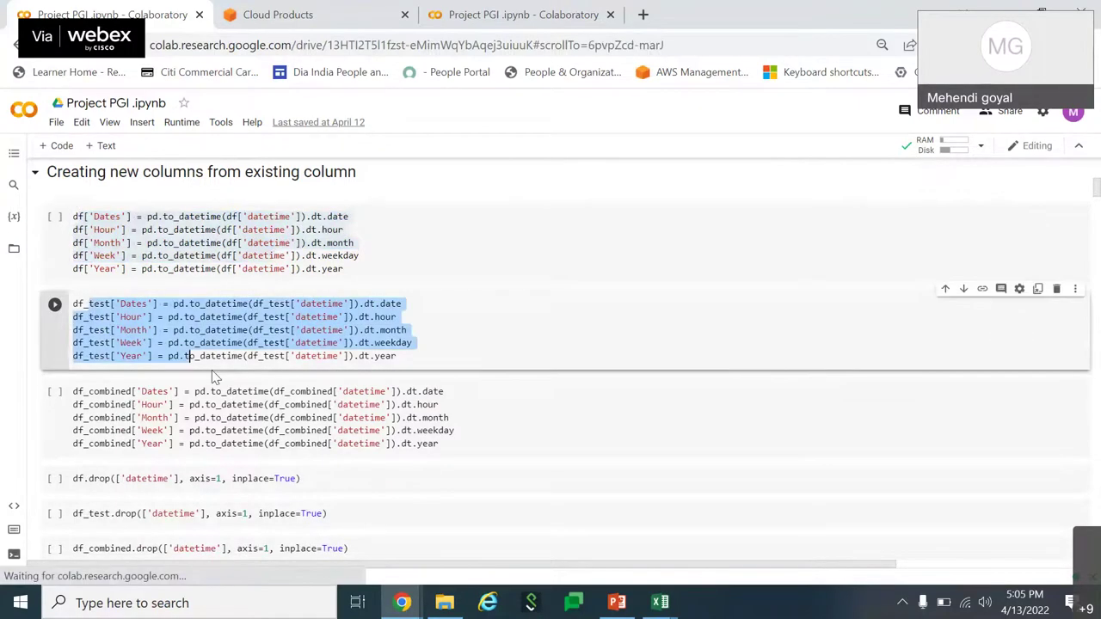
left_click(216, 344)
scroll(216, 344, "up", 1)
scroll(219, 343, "down", 5)
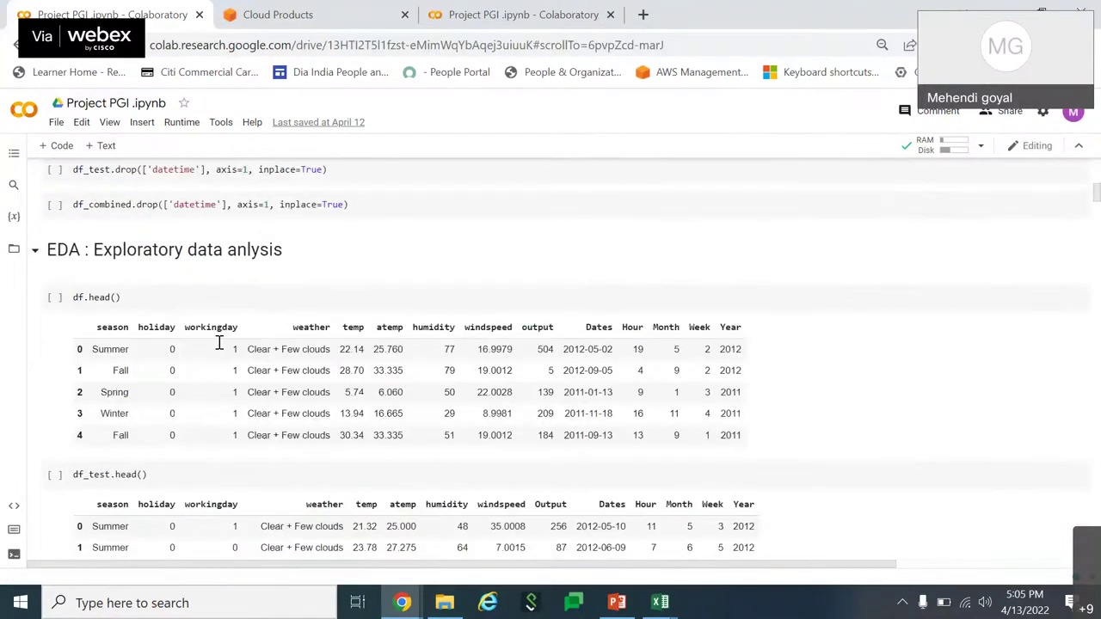
Review the df_test.head(), df_combined.head(), df_test.shape and df.sample(10) outputs in the EDA section.
scroll(219, 342, "down", 1)
scroll(218, 349, "up", 1)
scroll(267, 387, "down", 3)
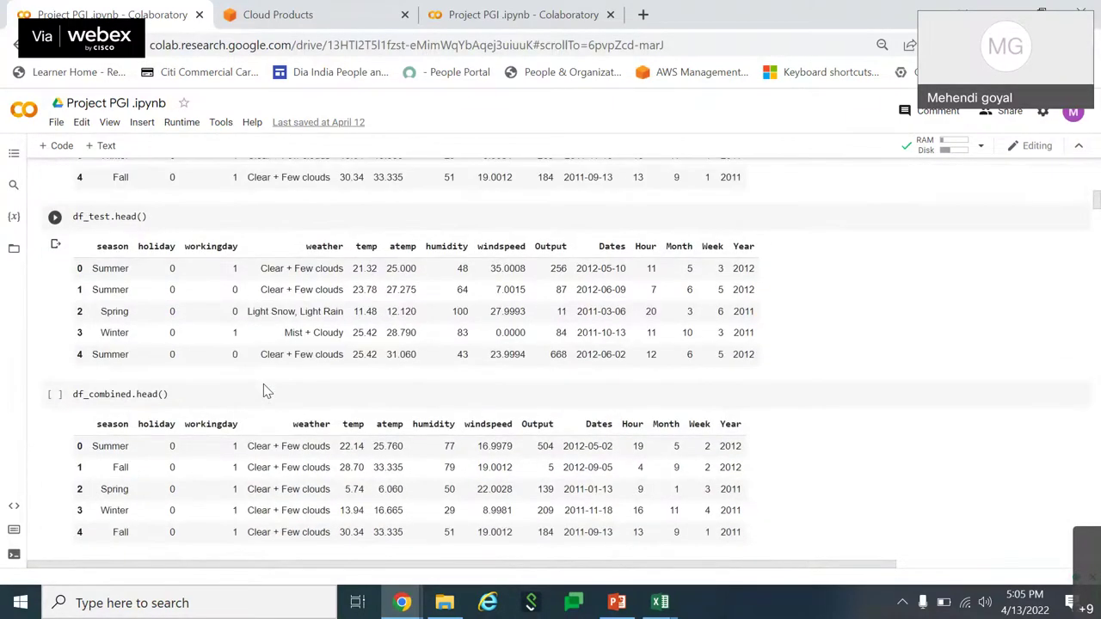
scroll(265, 389, "down", 7)
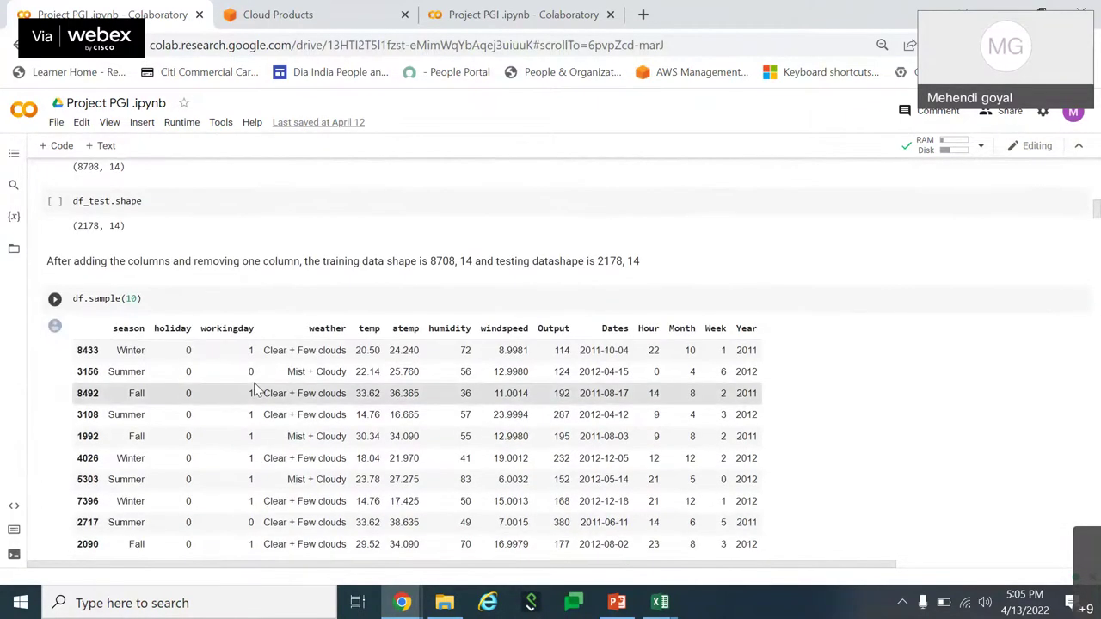
scroll(256, 389, "down", 3)
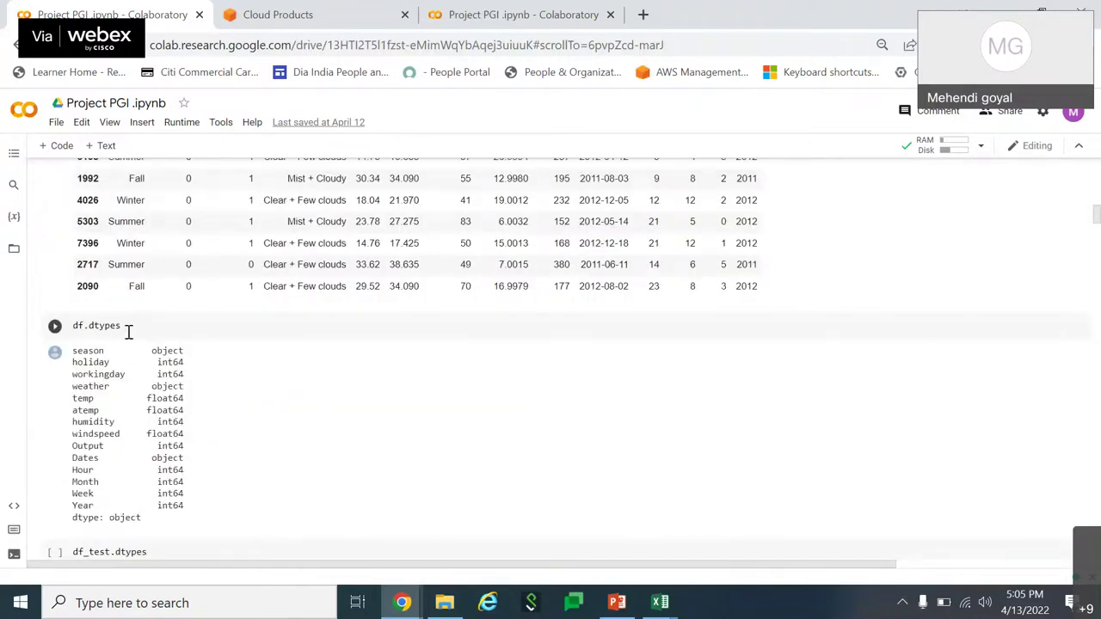
Highlight df.dtypes and the season column's data type, and compare the list with the df_test.dtypes output.
left_click_drag(128, 331, 73, 337)
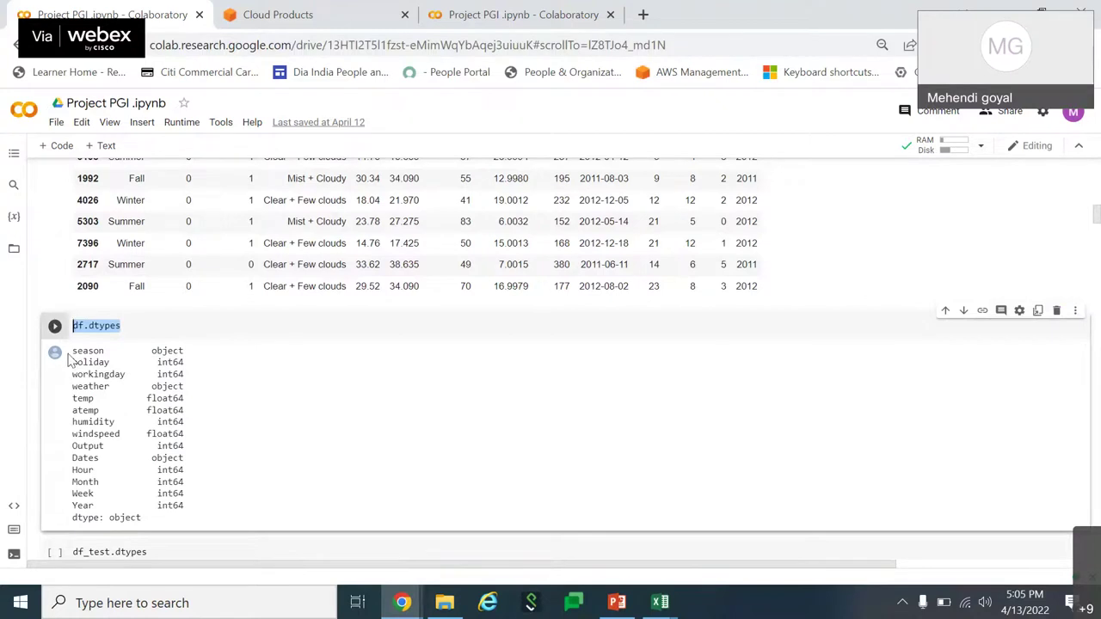
left_click(77, 350)
left_click_drag(77, 350, 182, 353)
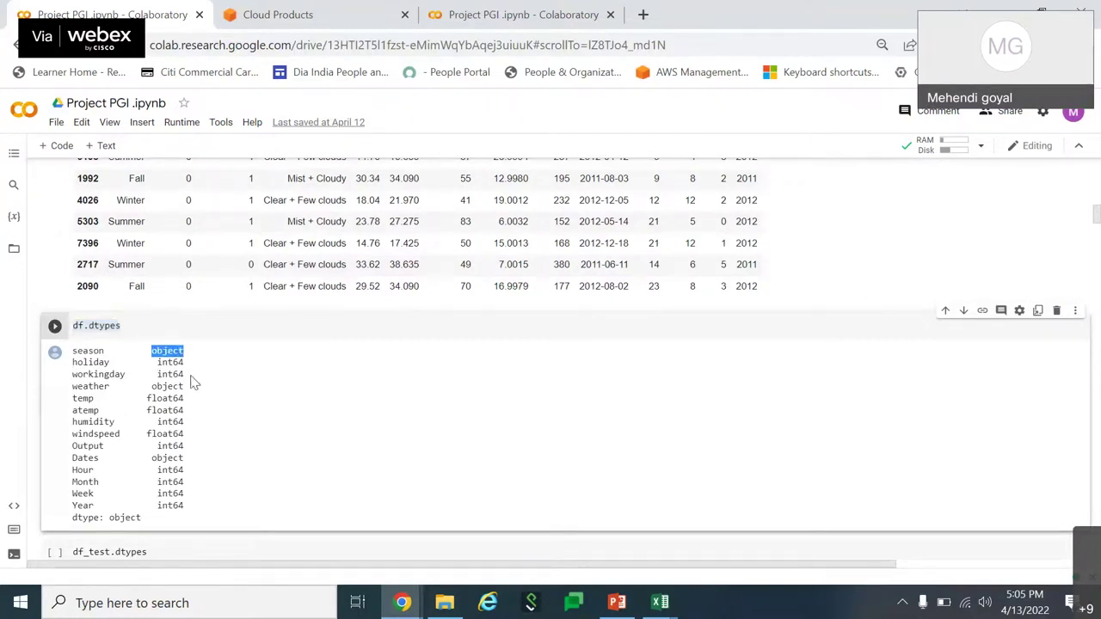
left_click(190, 370)
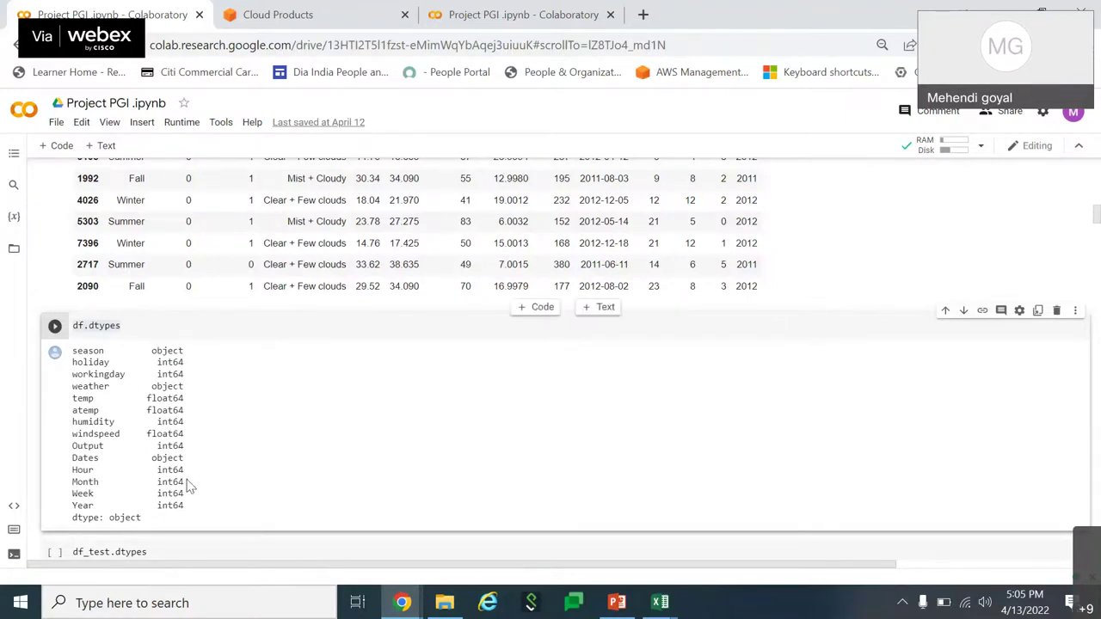
scroll(327, 477, "down", 5)
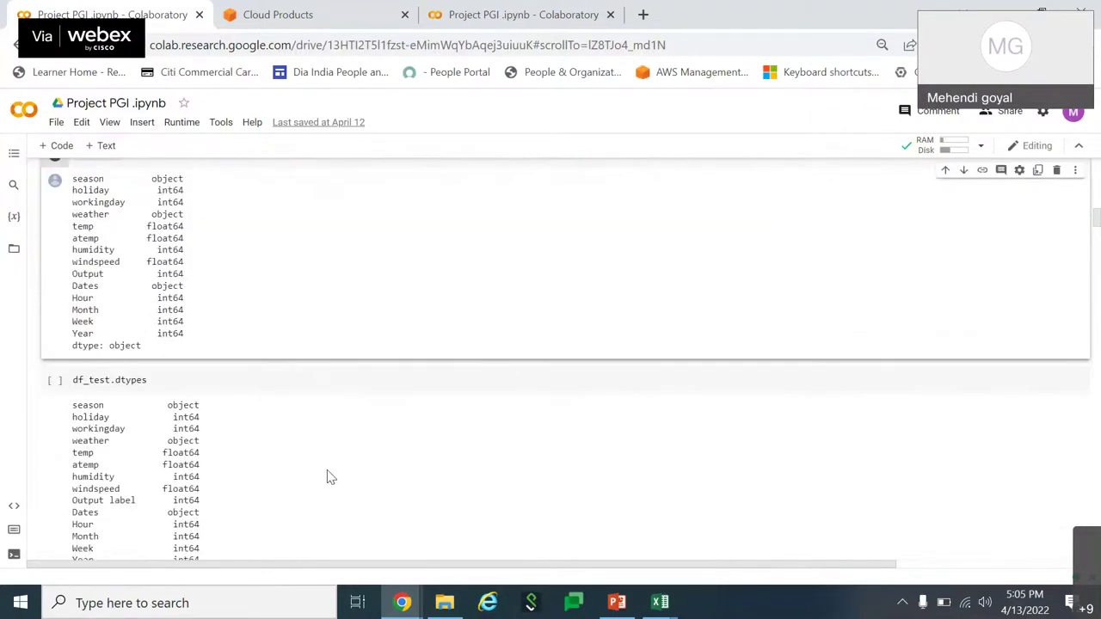
scroll(329, 471, "up", 5)
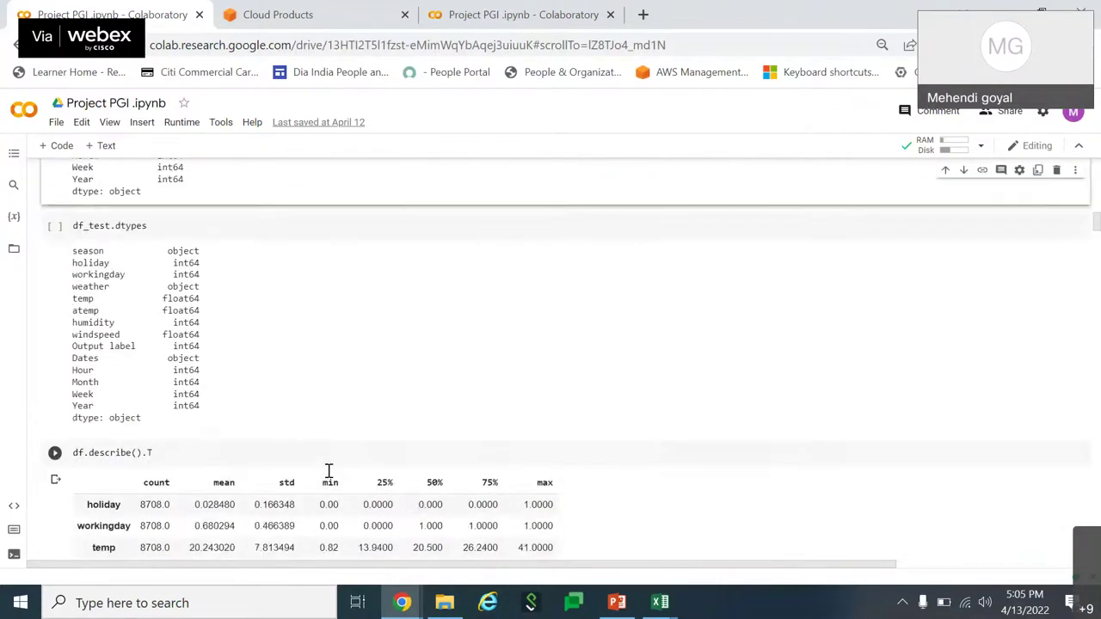
scroll(141, 277, "down", 2)
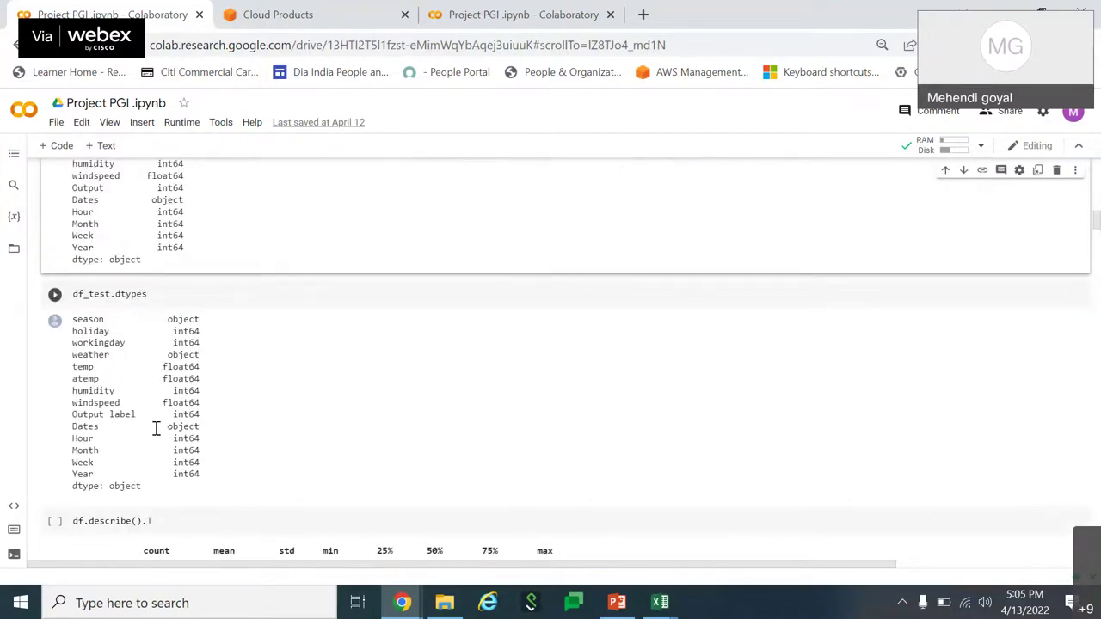
Highlight the df.describe().T statistics table and go on to the one hot encoding section for weather.
scroll(156, 428, "down", 4)
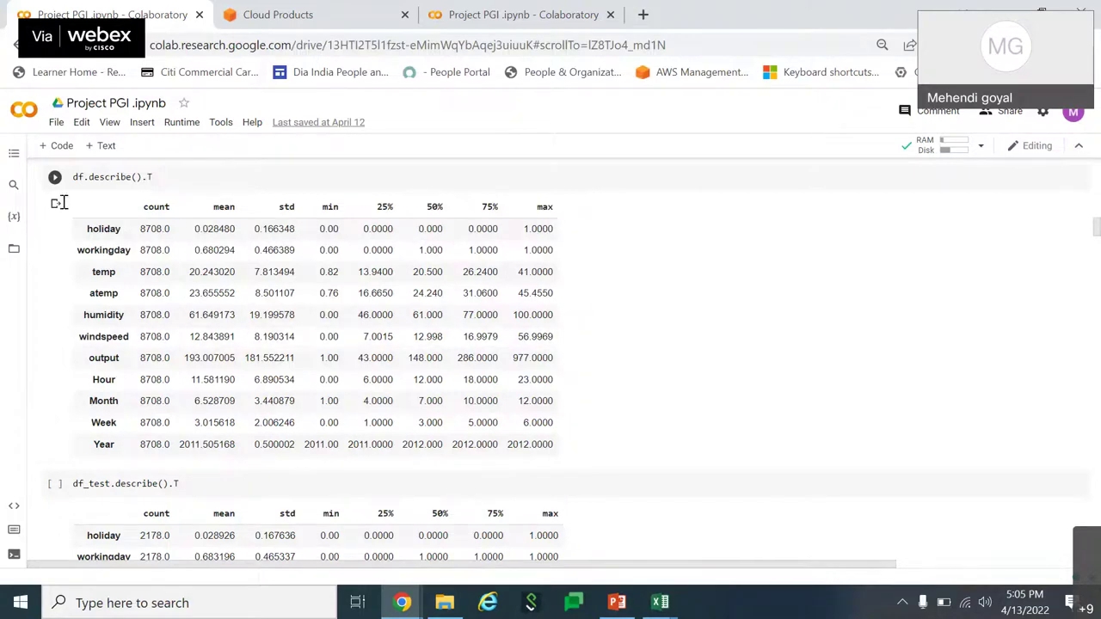
left_click_drag(129, 209, 535, 471)
left_click(591, 420)
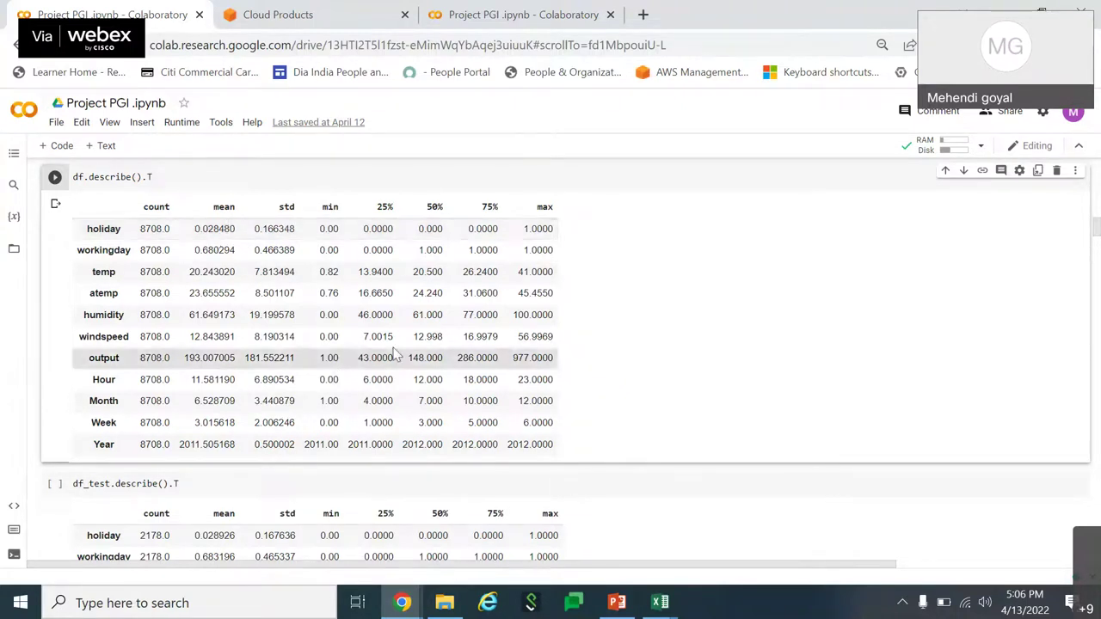
scroll(396, 353, "down", 2)
scroll(396, 354, "down", 6)
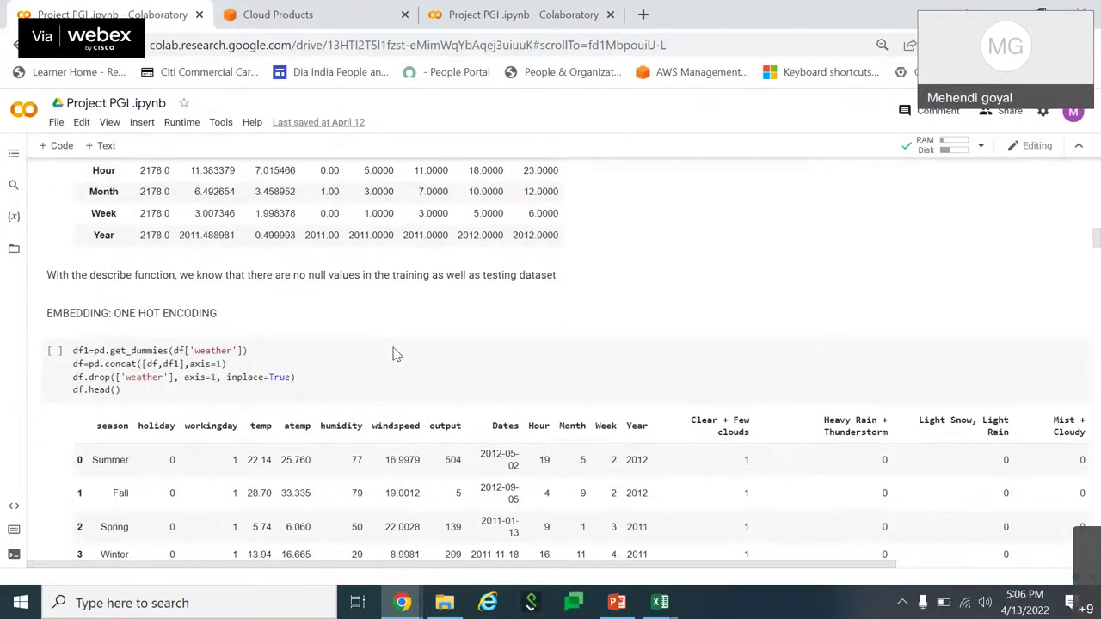
scroll(396, 354, "up", 1)
scroll(396, 354, "down", 1)
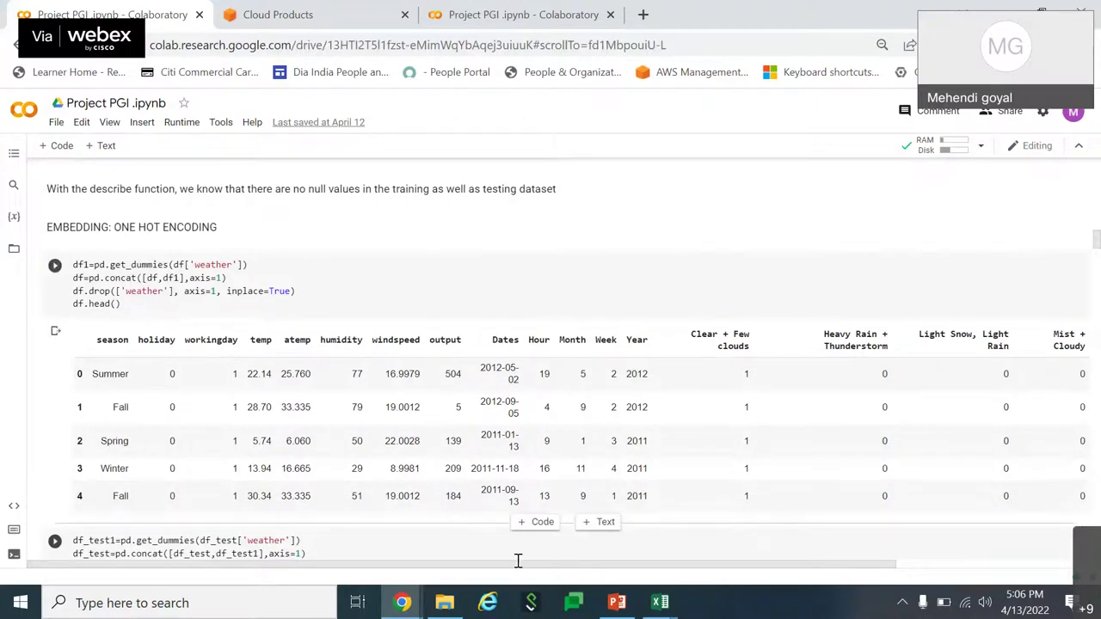
Switch to the Train workbook in Excel and select the weather values in E2:E11.
mouse_move(661, 607)
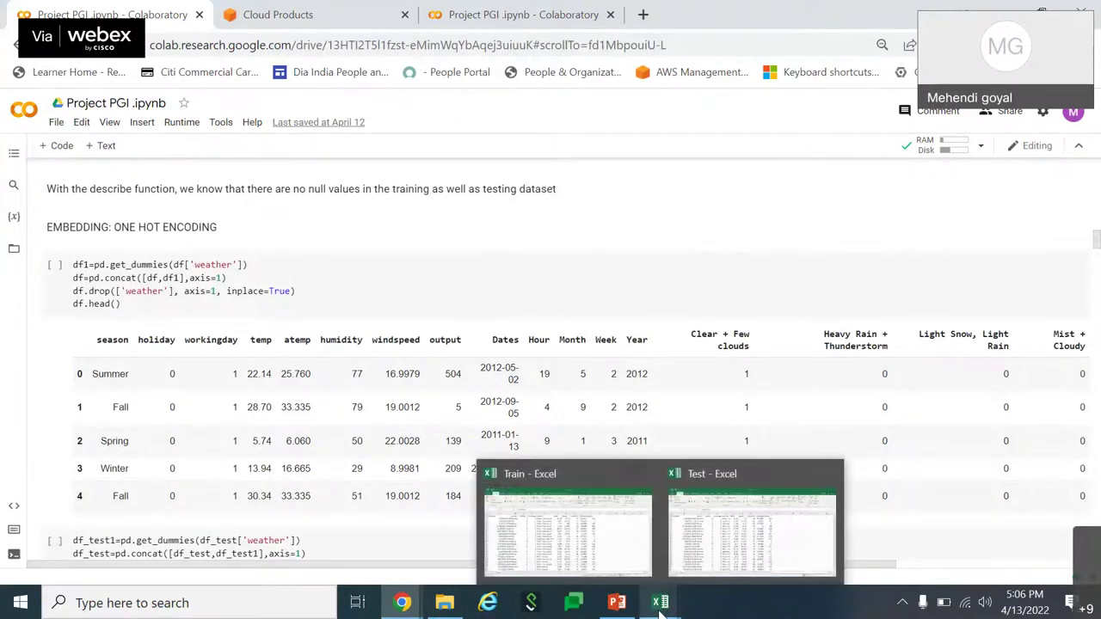
left_click(572, 567)
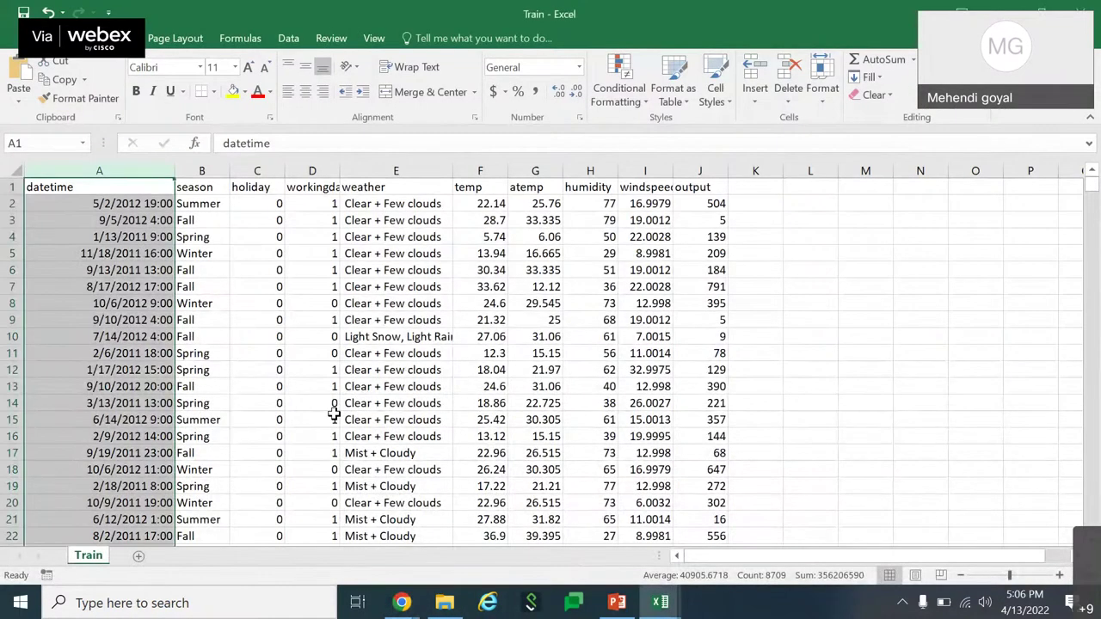
left_click_drag(392, 204, 401, 356)
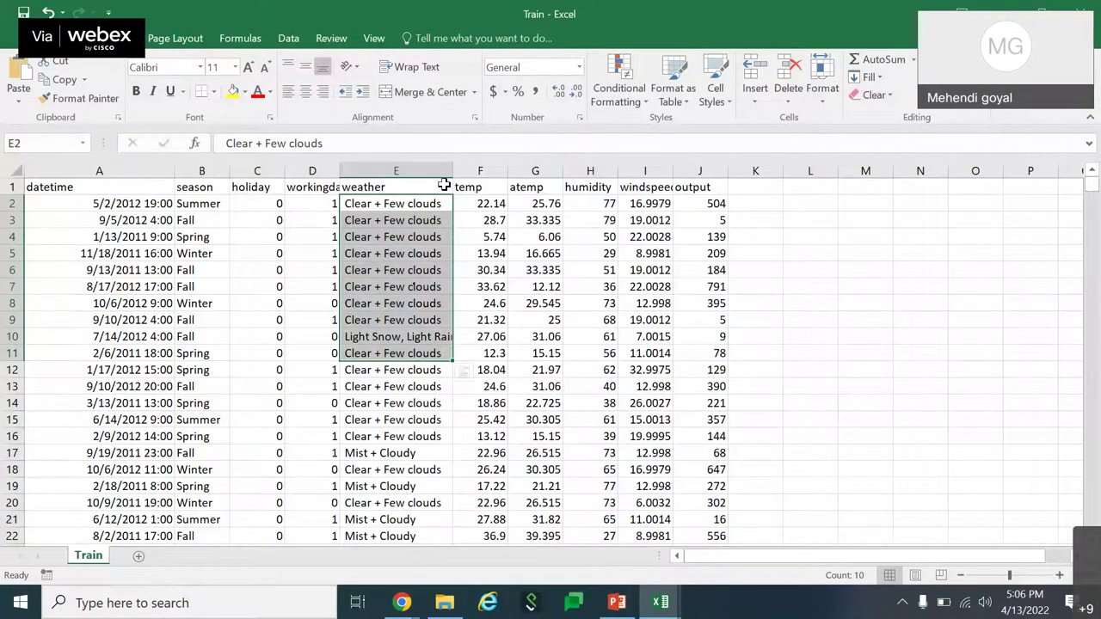
Turn on filtering for the Train sheet's header row and view the distinct values of the weather column.
left_click(444, 184)
left_click(946, 82)
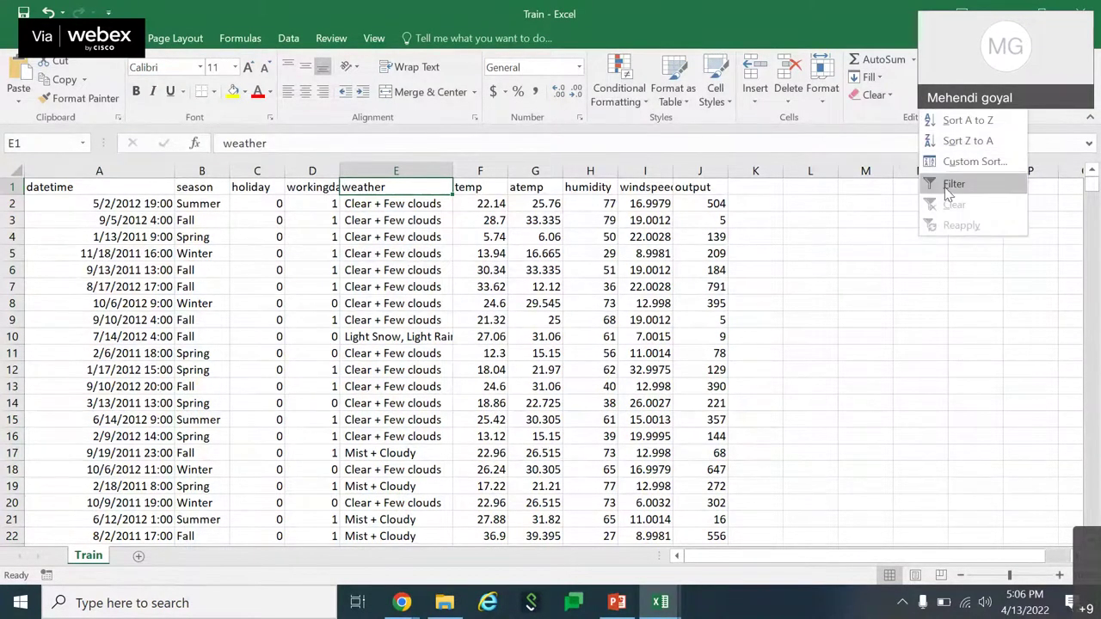
left_click(958, 182)
left_click(444, 187)
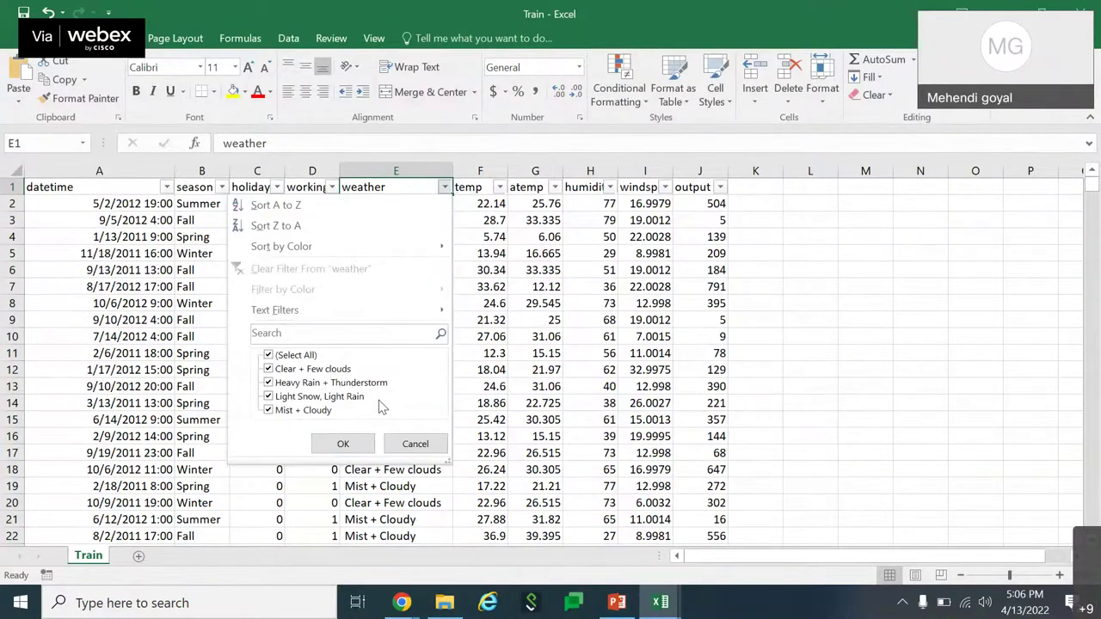
left_click(460, 301)
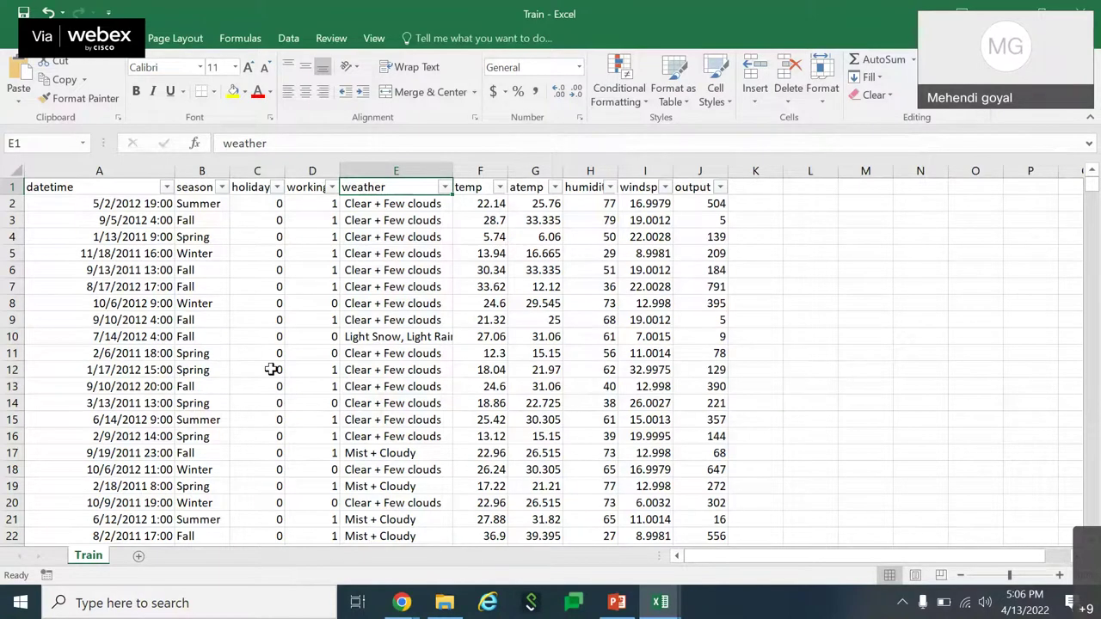
View the distinct values in the season column's filter list and close it without filtering.
left_click(222, 187)
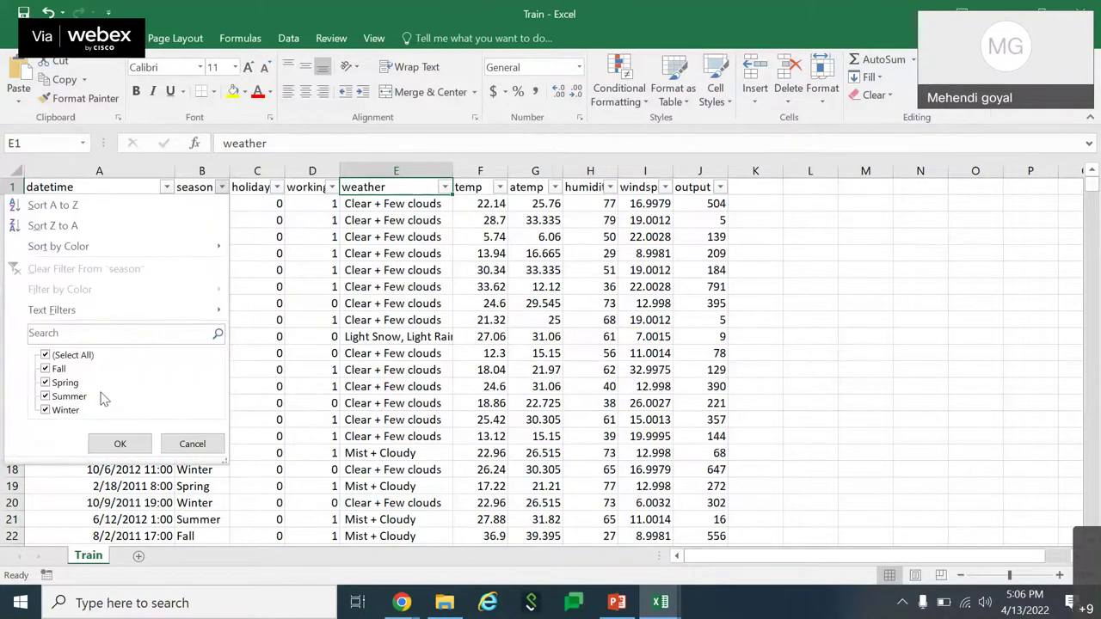
left_click(474, 365)
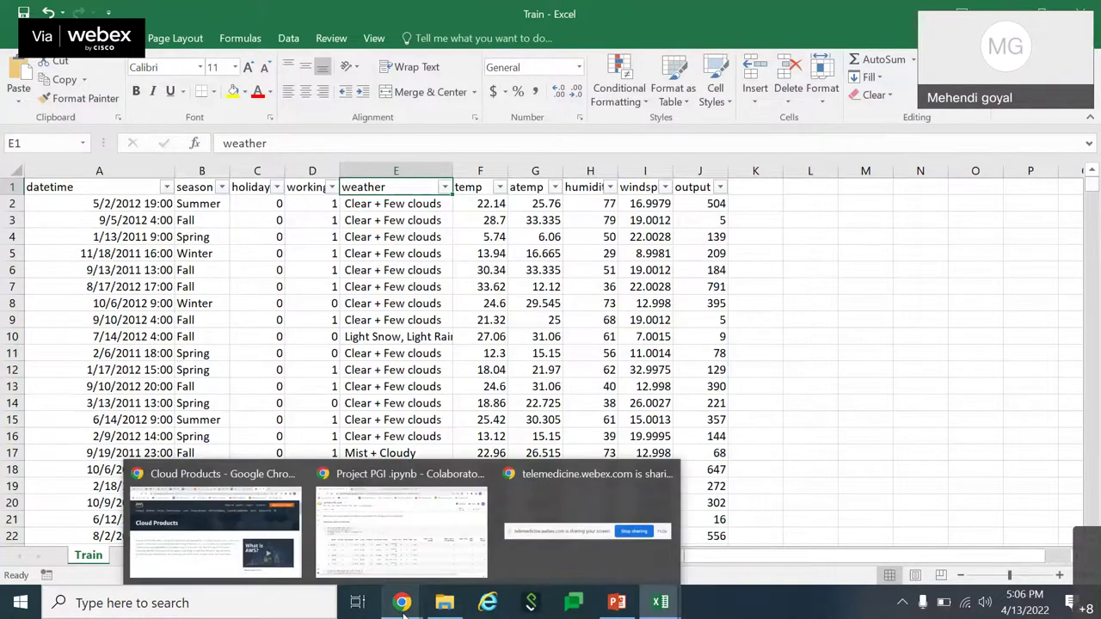
left_click(298, 338)
Return to the Colab notebook and inspect the one-hot encoded weather columns in the df.head() output.
mouse_move(401, 602)
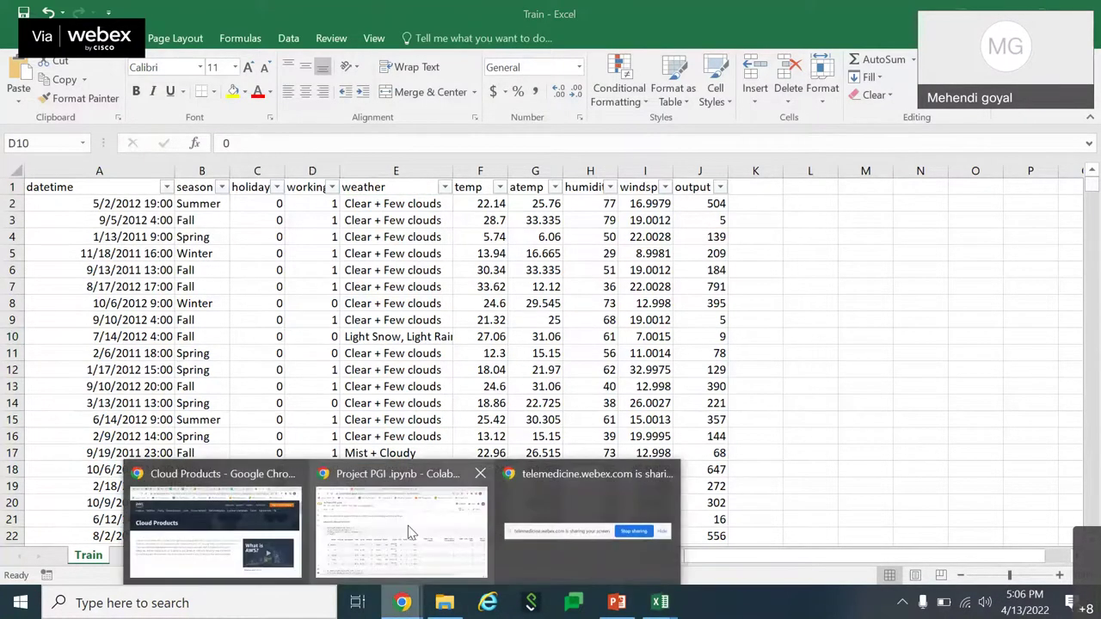
left_click(401, 530)
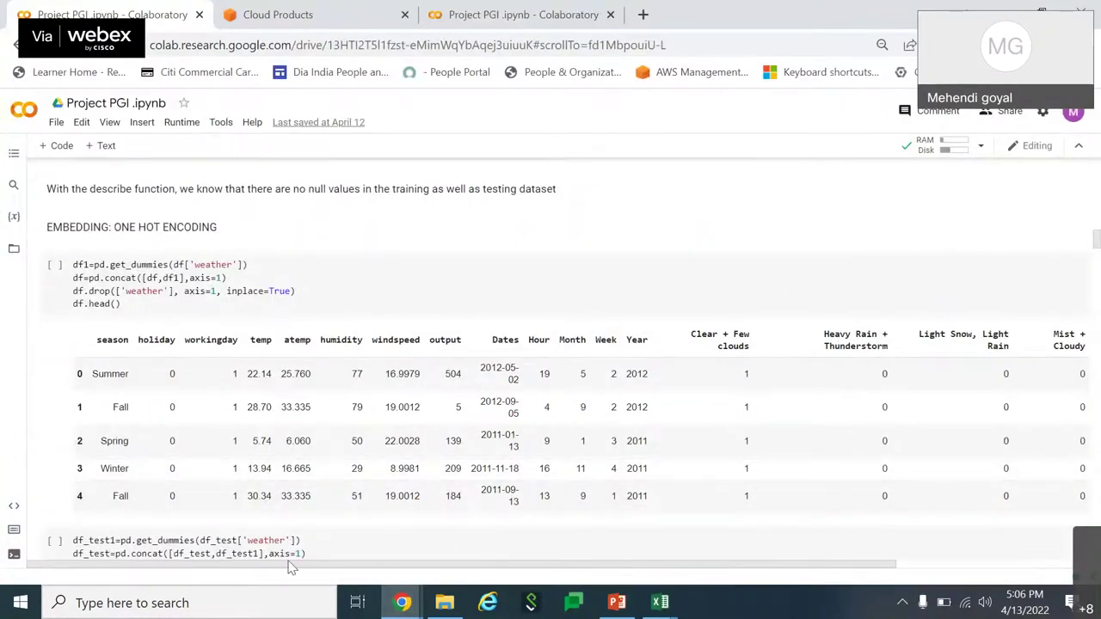
left_click_drag(289, 561, 457, 565)
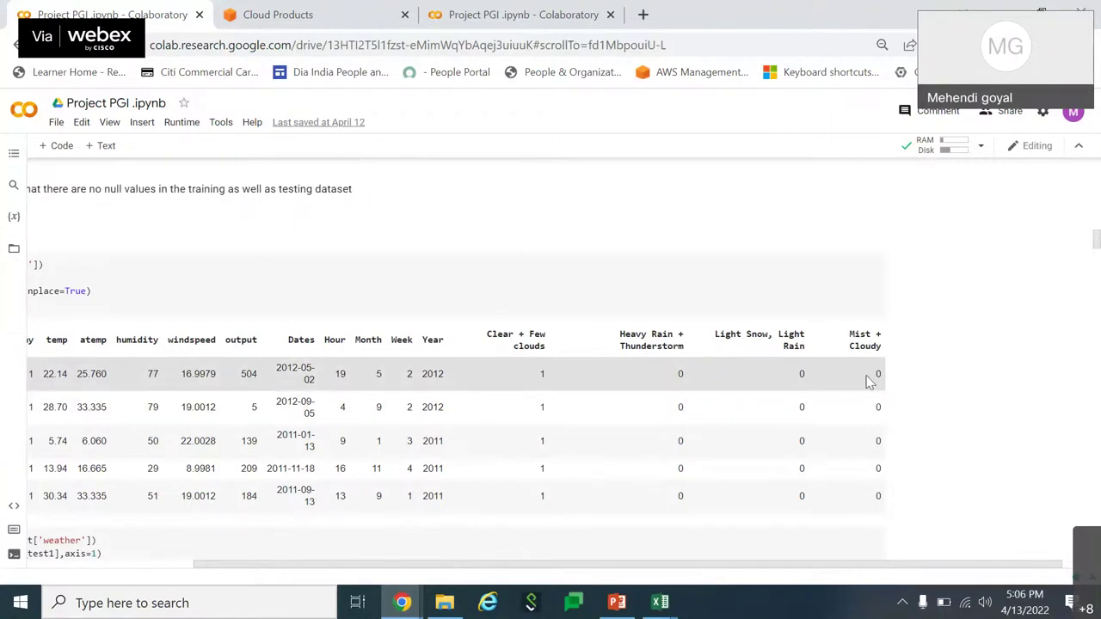
left_click_drag(872, 565, 667, 579)
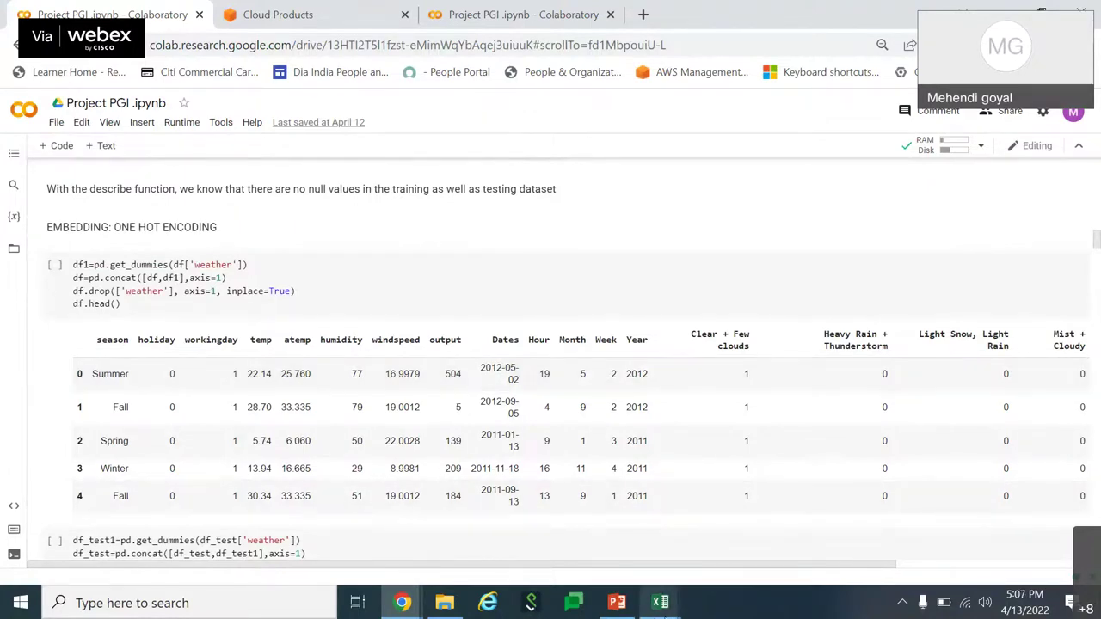
Switch to the Test workbook in Excel and highlight its header row from Output back to datetime.
mouse_move(660, 601)
left_click(712, 557)
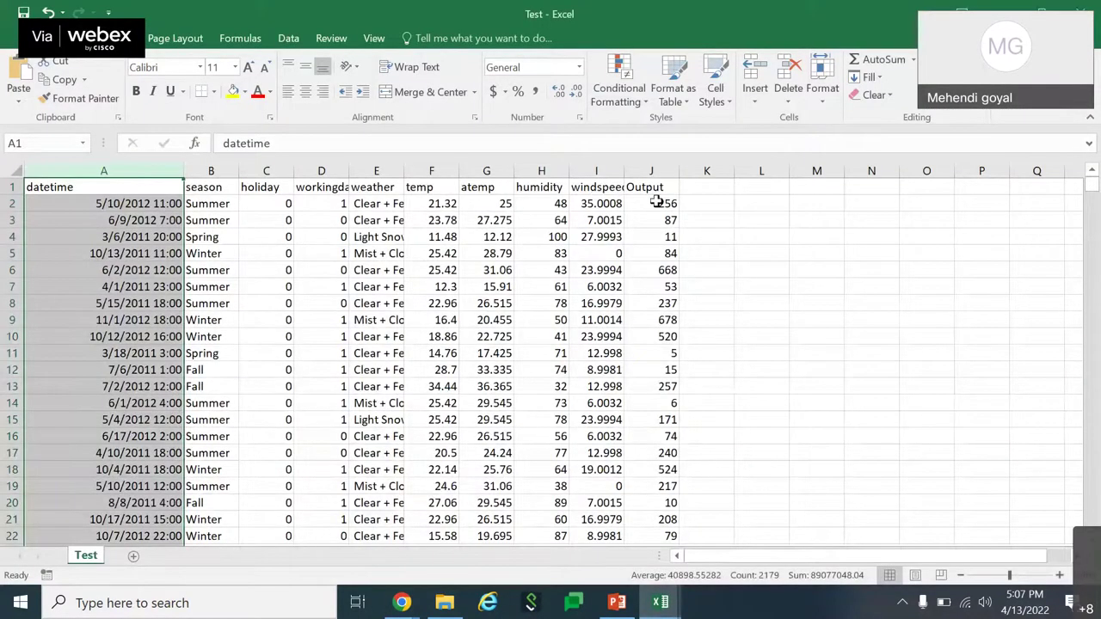
left_click_drag(634, 184, 26, 186)
left_click(372, 320)
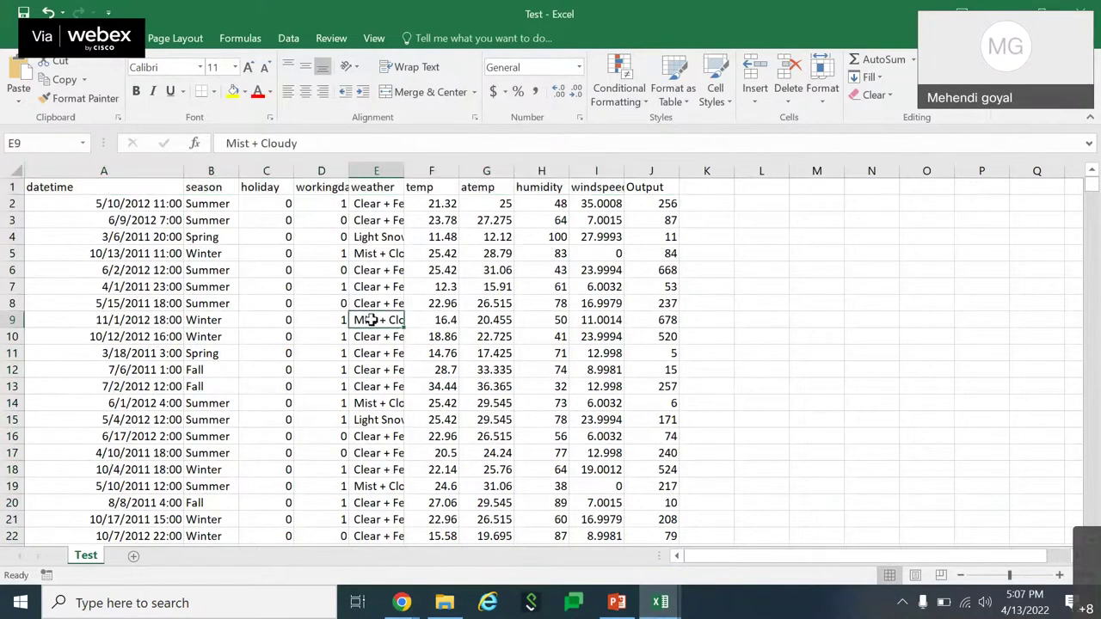
Return to the Colab notebook and compare the weather get_dummies cells and outputs of df and df_test.
mouse_move(416, 607)
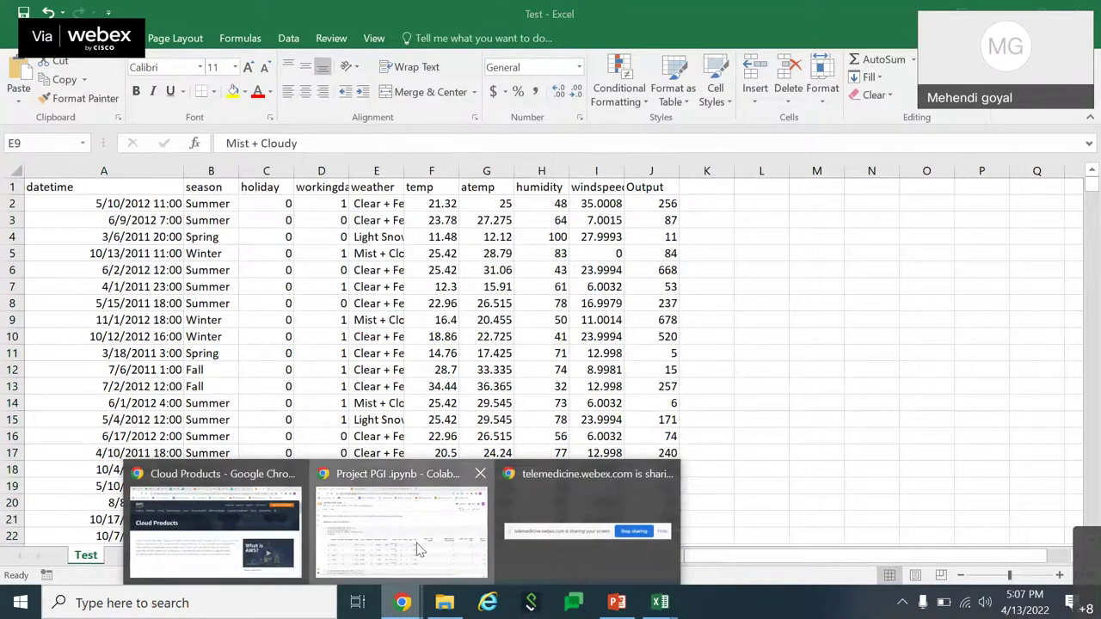
left_click(416, 542)
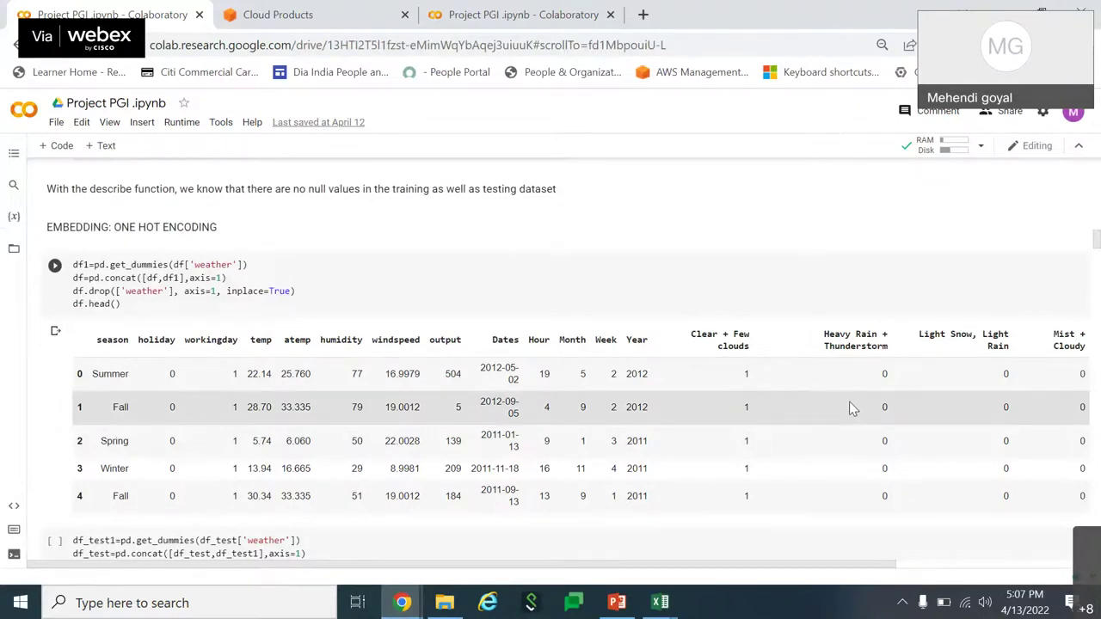
scroll(587, 353, "down", 1)
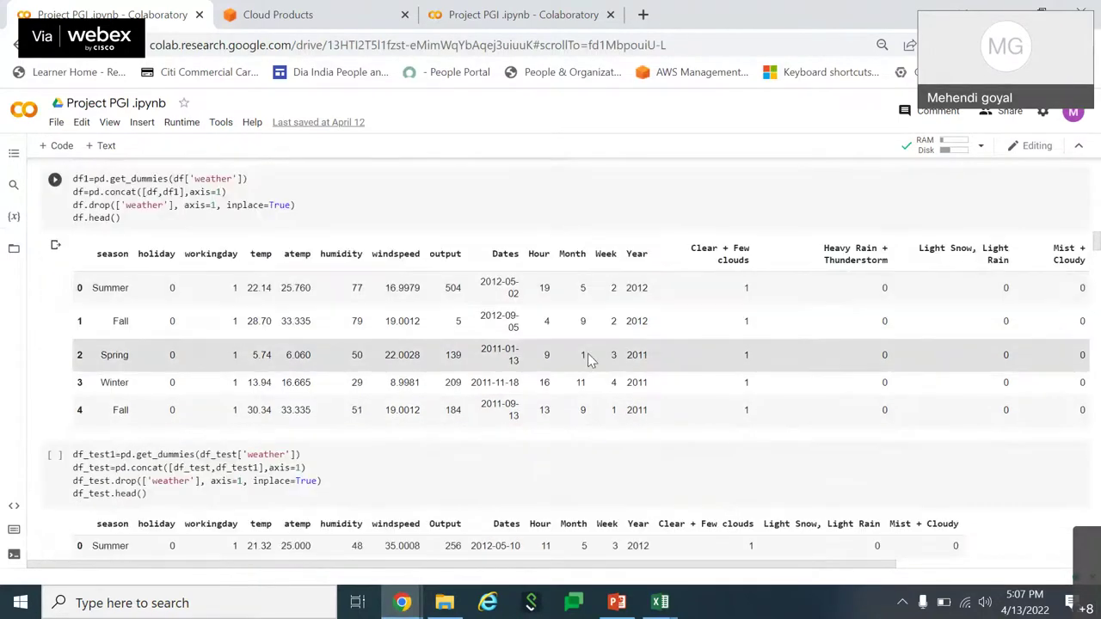
scroll(588, 357, "up", 1)
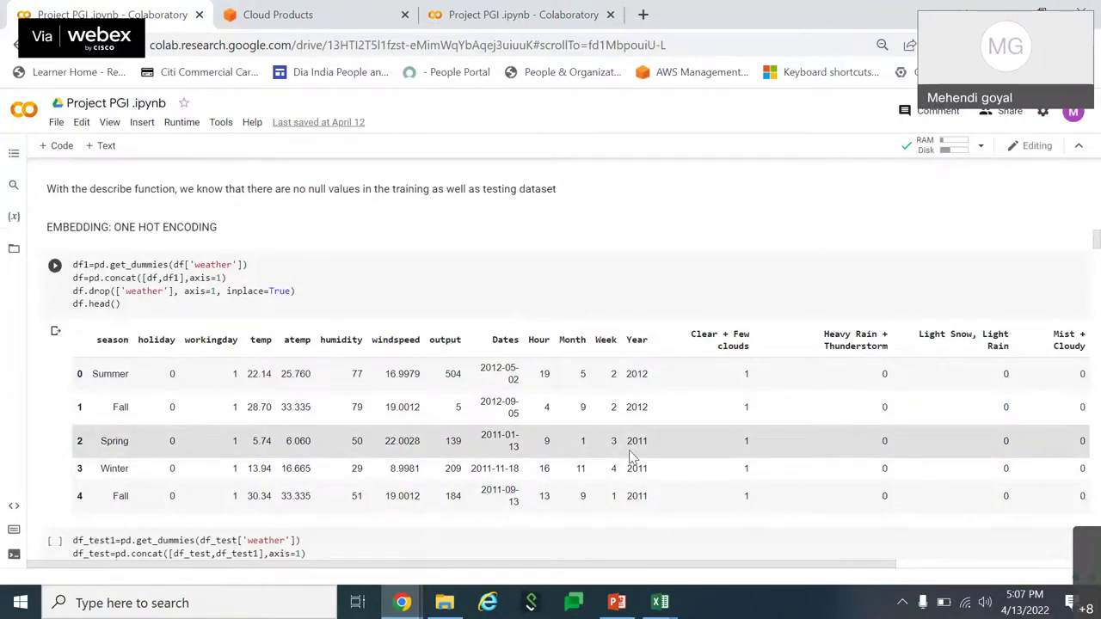
scroll(631, 455, "down", 1)
scroll(630, 454, "down", 1)
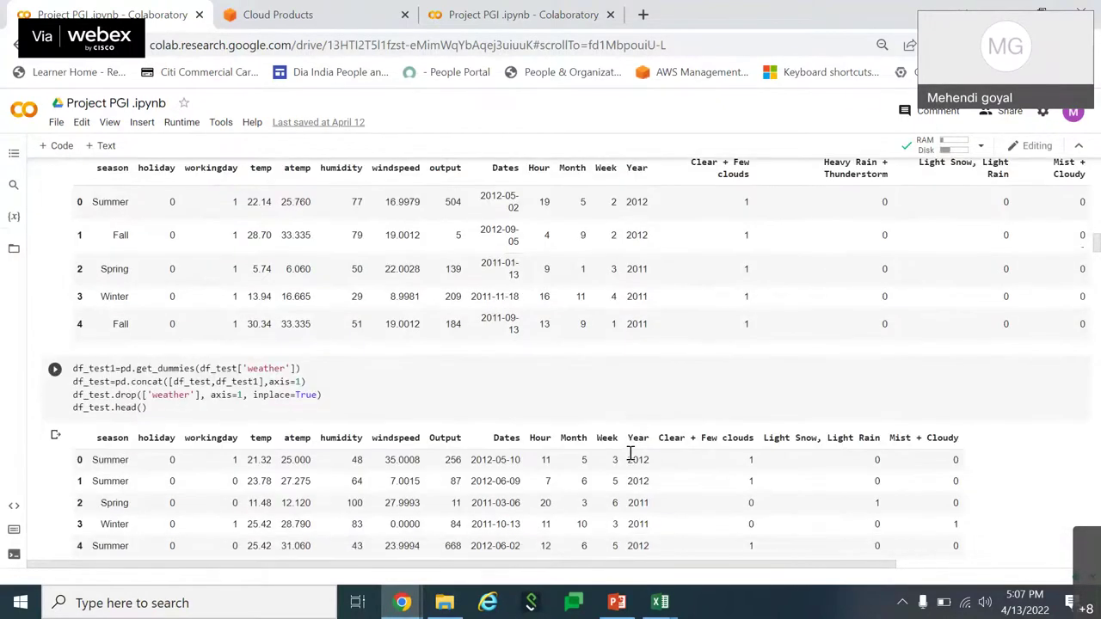
scroll(631, 455, "down", 2)
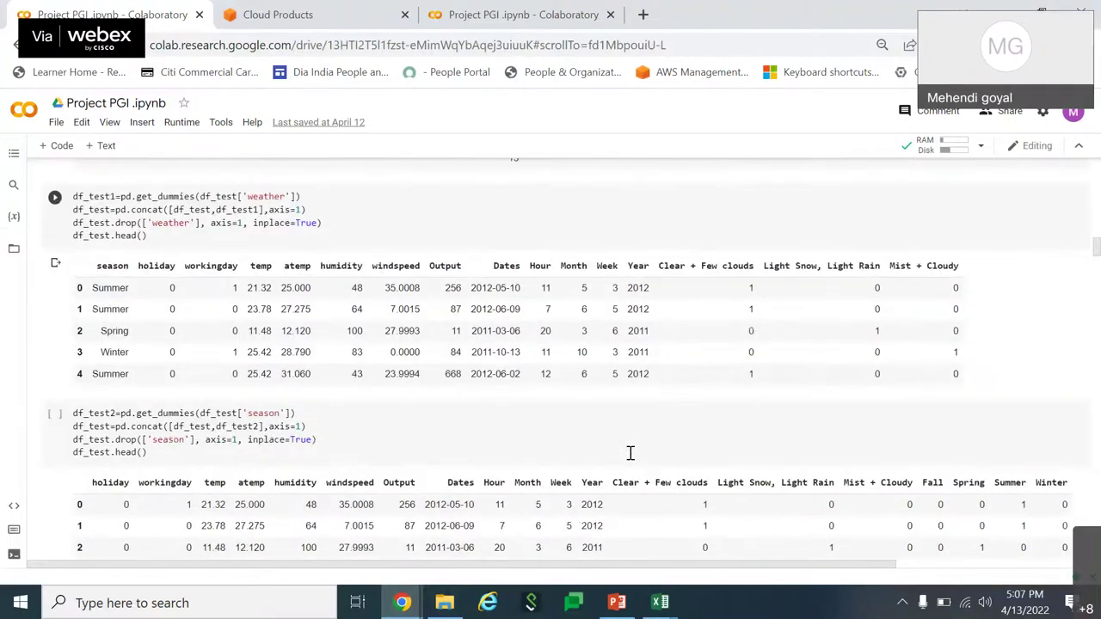
left_click(197, 233)
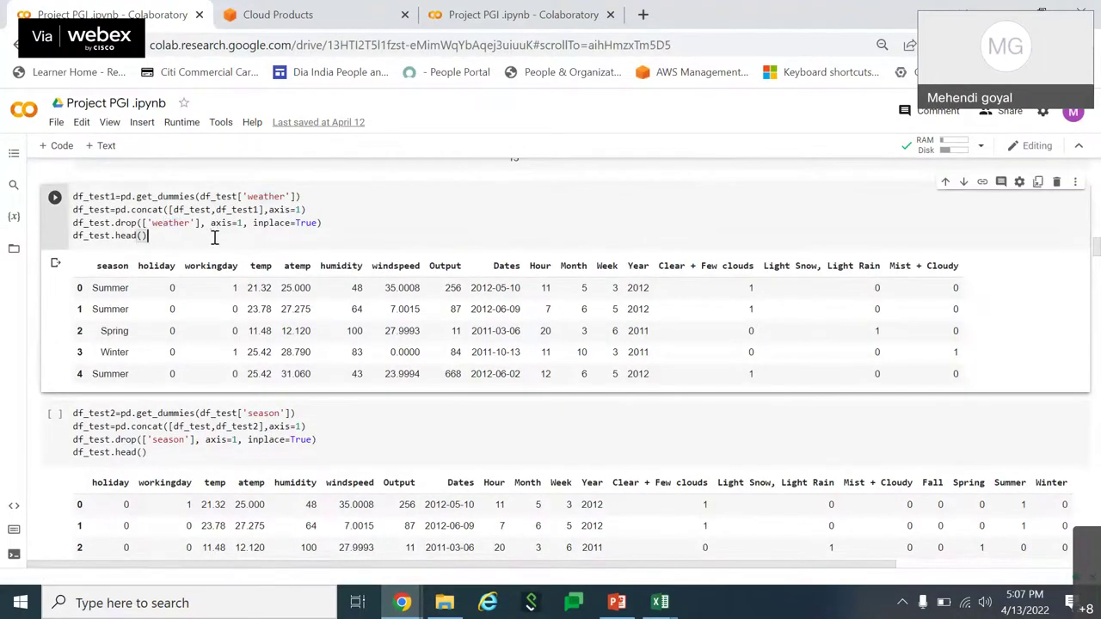
scroll(215, 237, "up", 3)
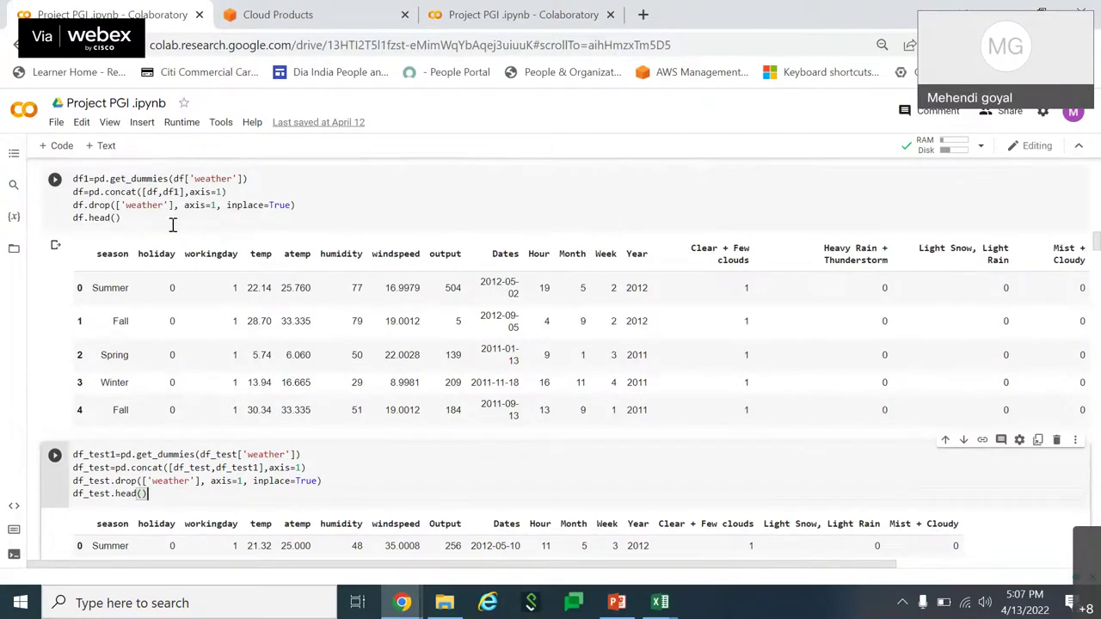
Review the weather and season get_dummies cells and their encoded outputs for df_test and df.
left_click(79, 178)
left_click(127, 225)
scroll(127, 225, "down", 3)
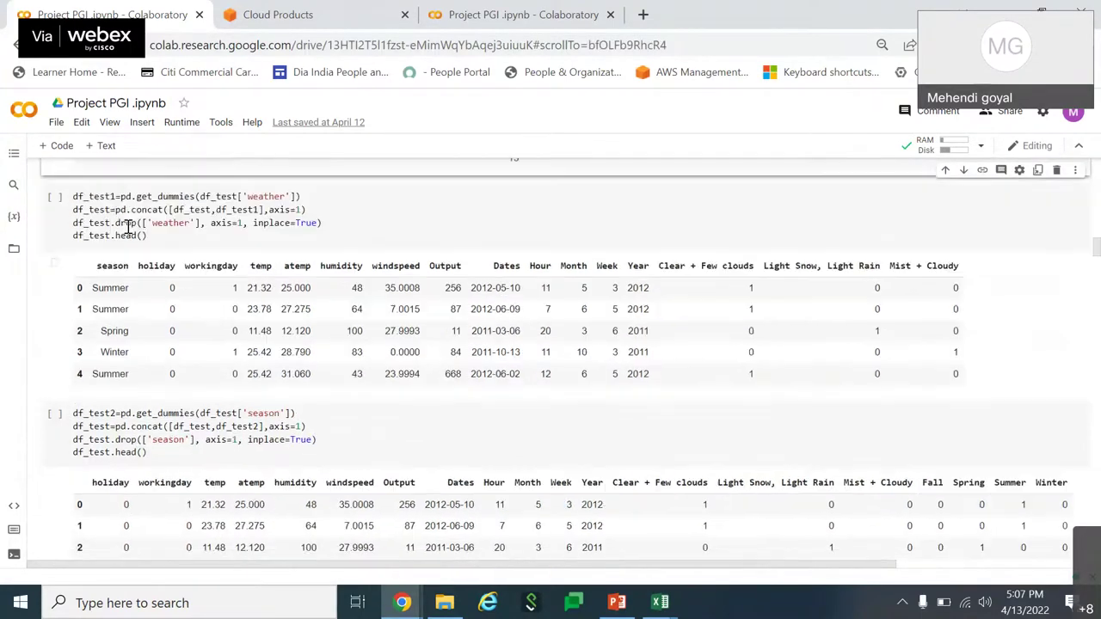
left_click(77, 193)
left_click(138, 233)
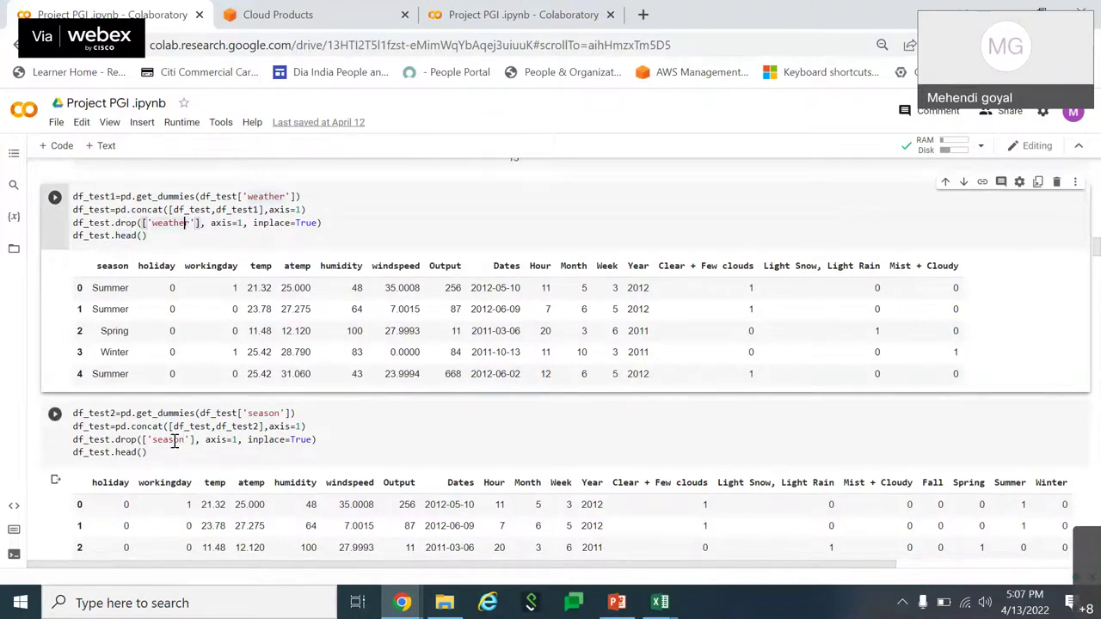
scroll(514, 344, "down", 5)
scroll(513, 343, "down", 2)
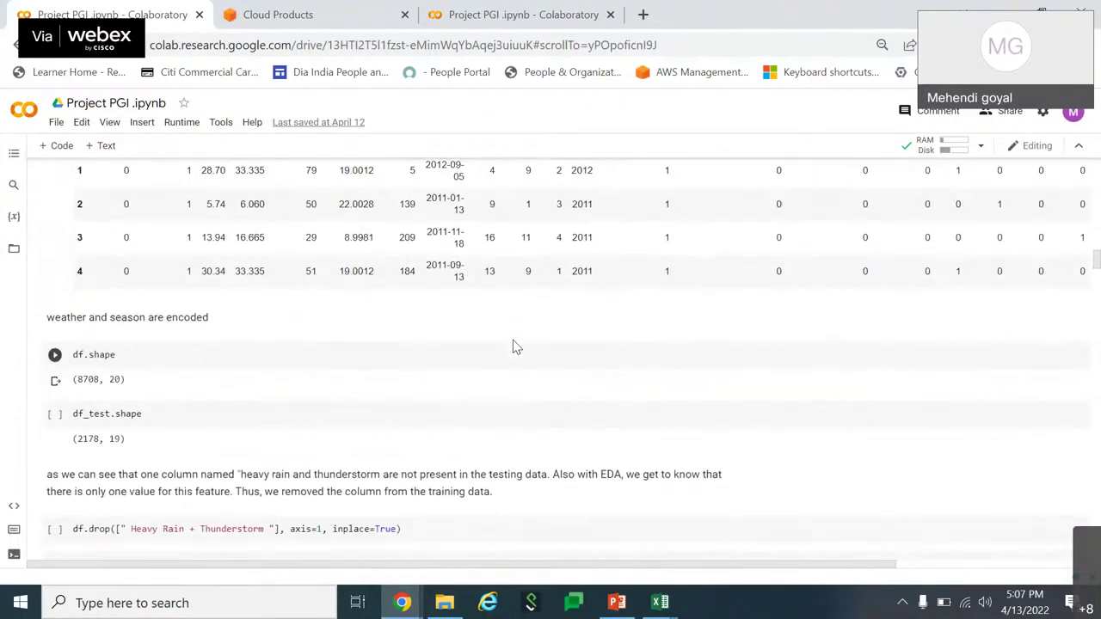
scroll(444, 346, "up", 2)
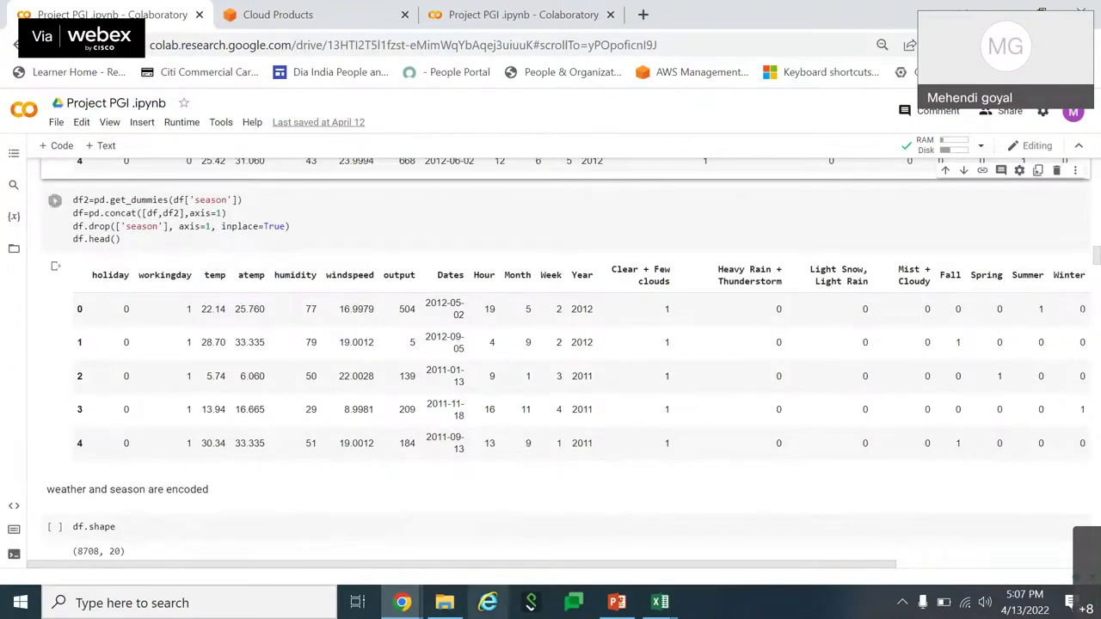
Switch to the Train workbook in Excel and point out the first record's season and weather values.
mouse_move(660, 607)
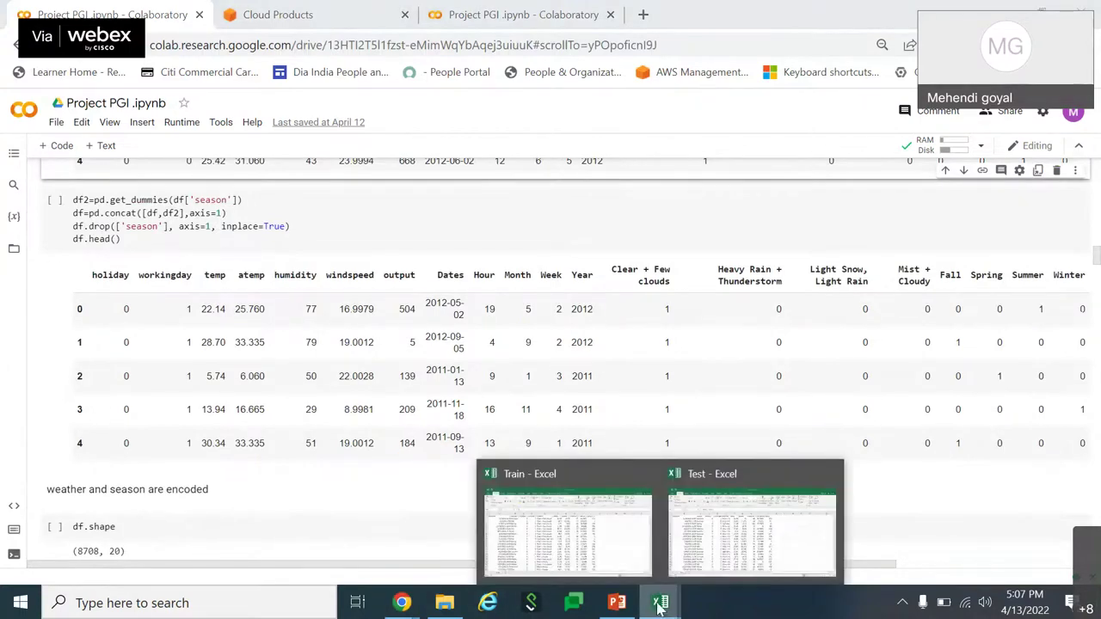
left_click(612, 550)
left_click(184, 206)
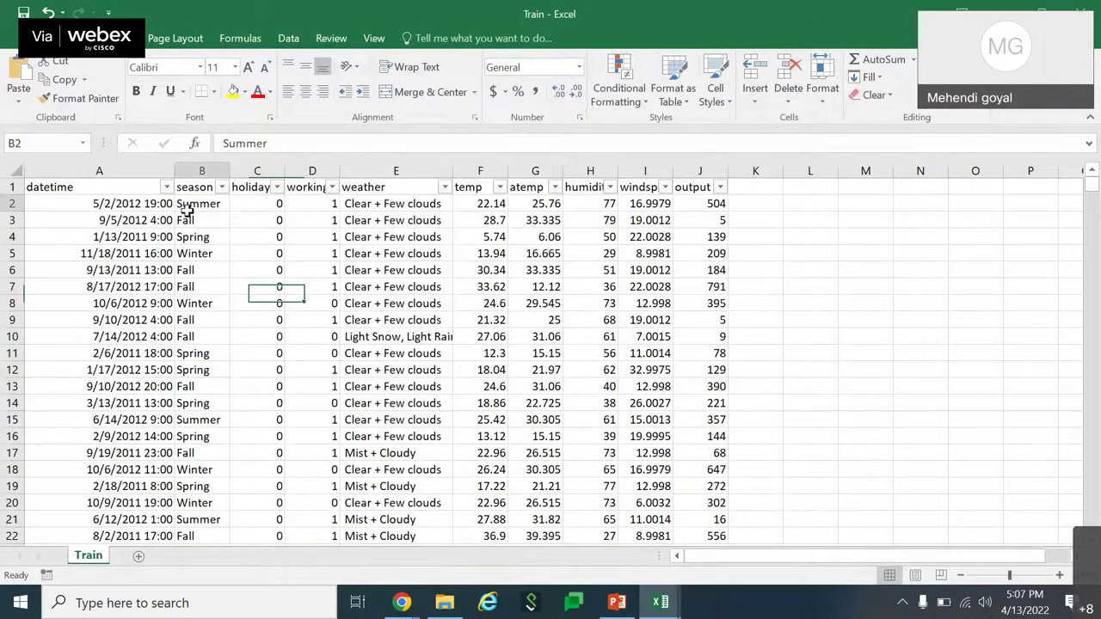
left_click(410, 207)
left_click(215, 205)
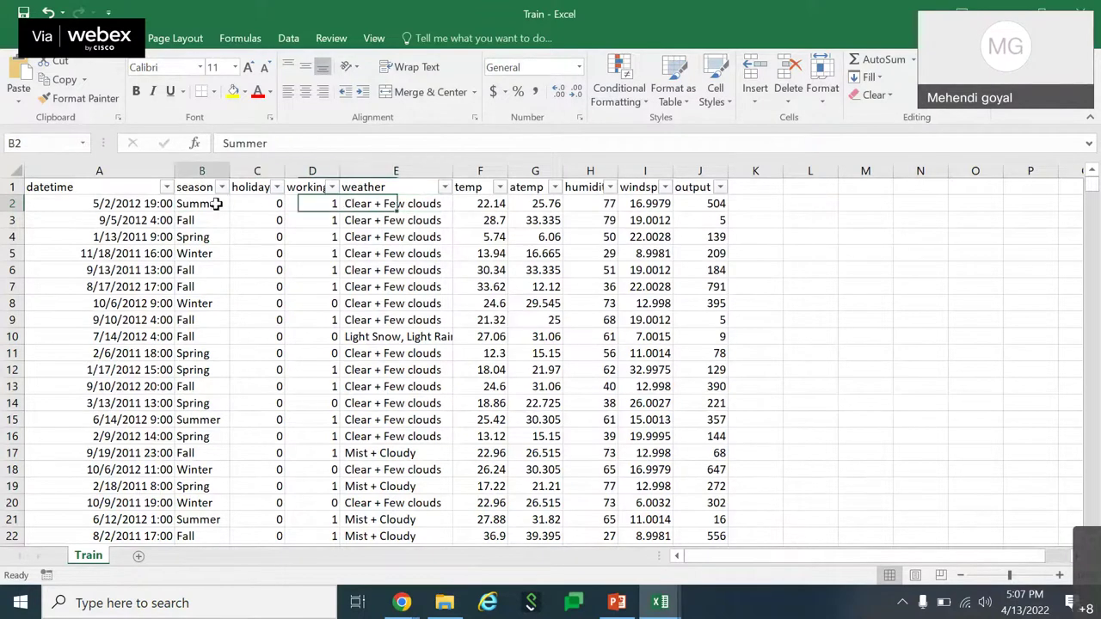
left_click(430, 206)
left_click(214, 203)
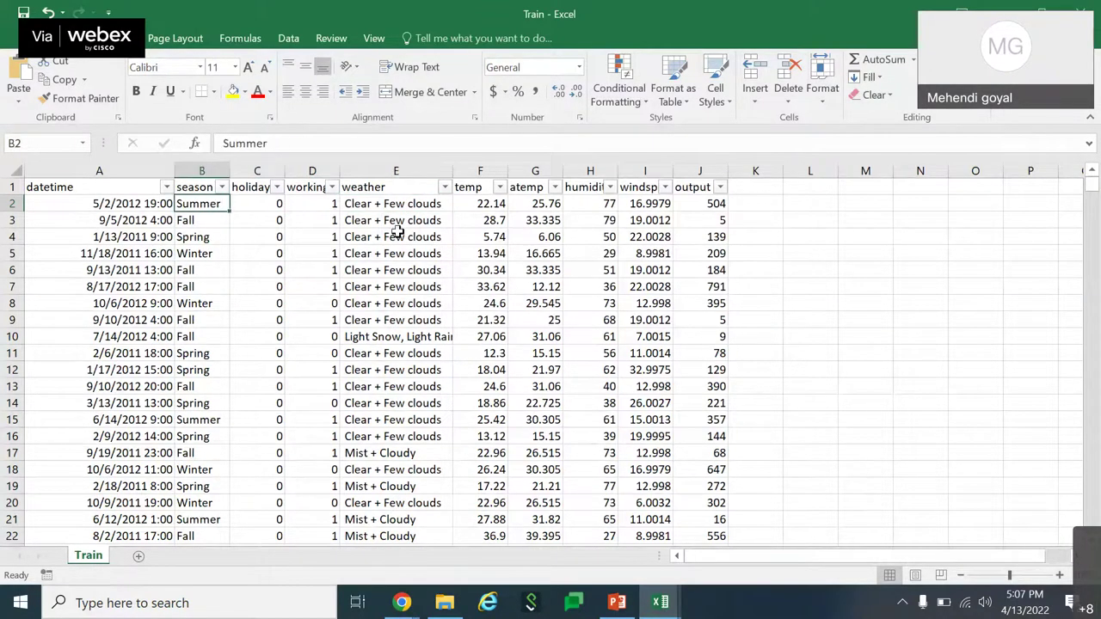
Return to the Colab notebook, compare the df.shape and df_test.shape column counts, and read the note on dropping Heavy Rain + Thunderstorm.
mouse_move(401, 603)
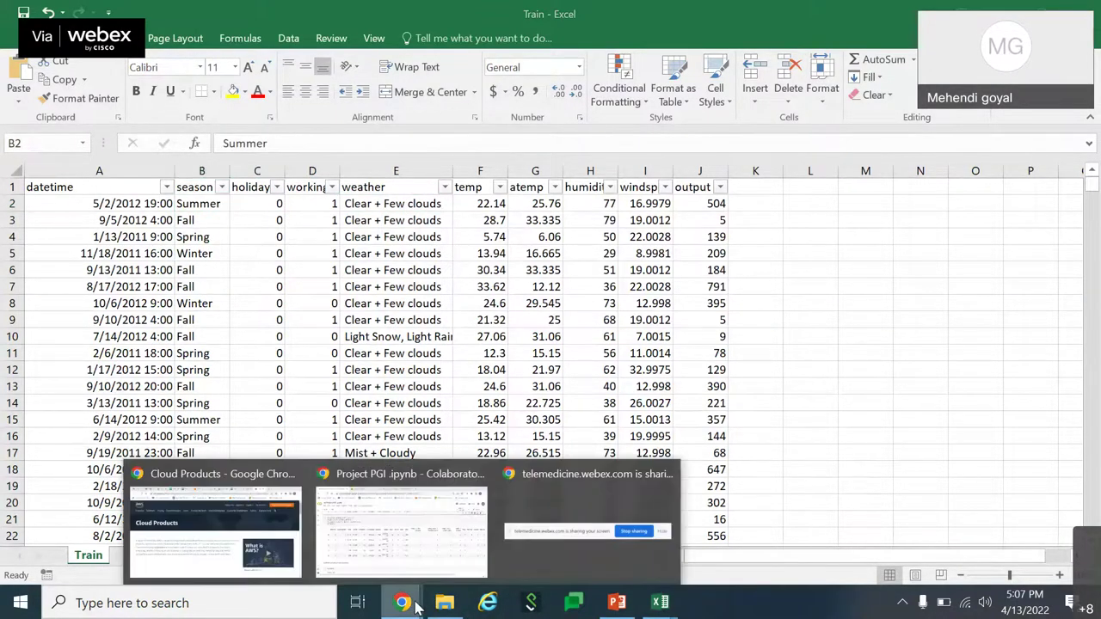
left_click(403, 540)
scroll(229, 400, "down", 3)
scroll(231, 406, "down", 1)
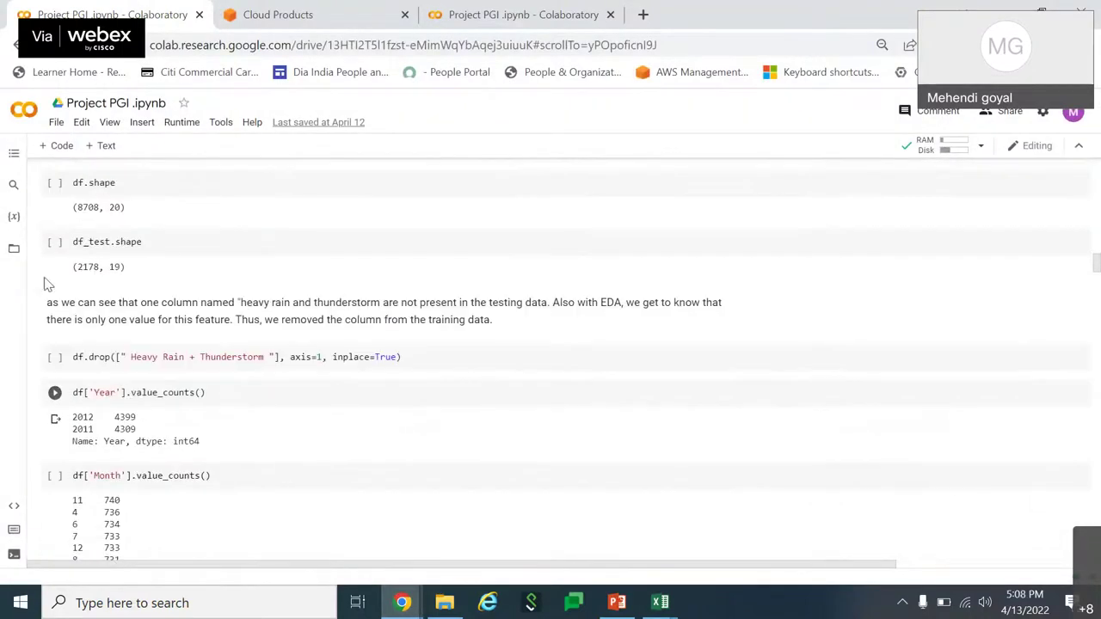
double_click(115, 208)
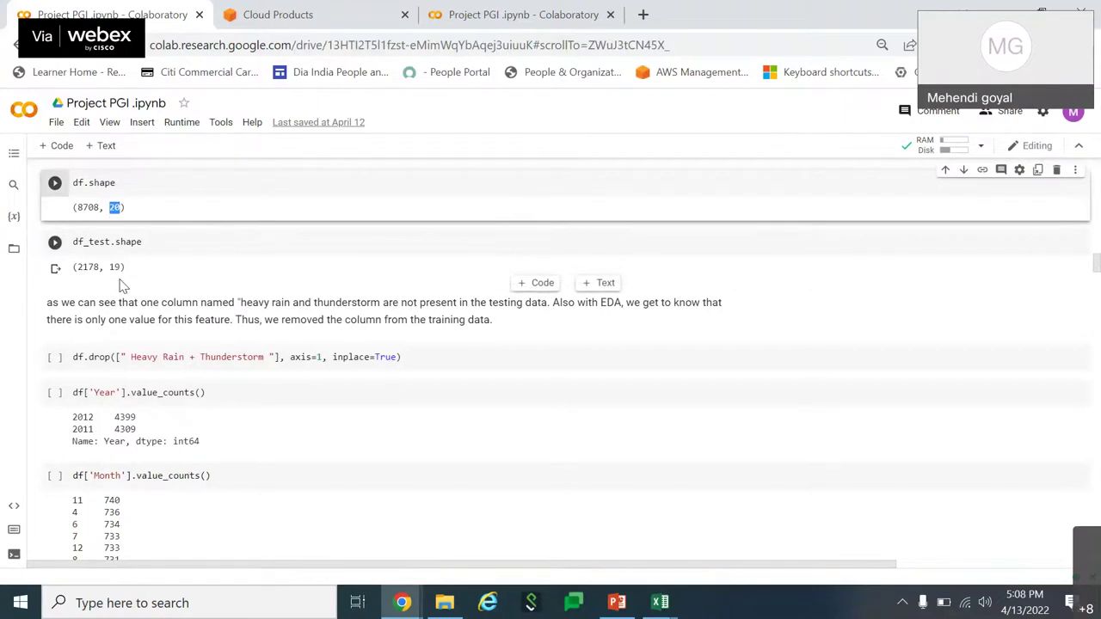
left_click(151, 209)
scroll(152, 210, "down", 2)
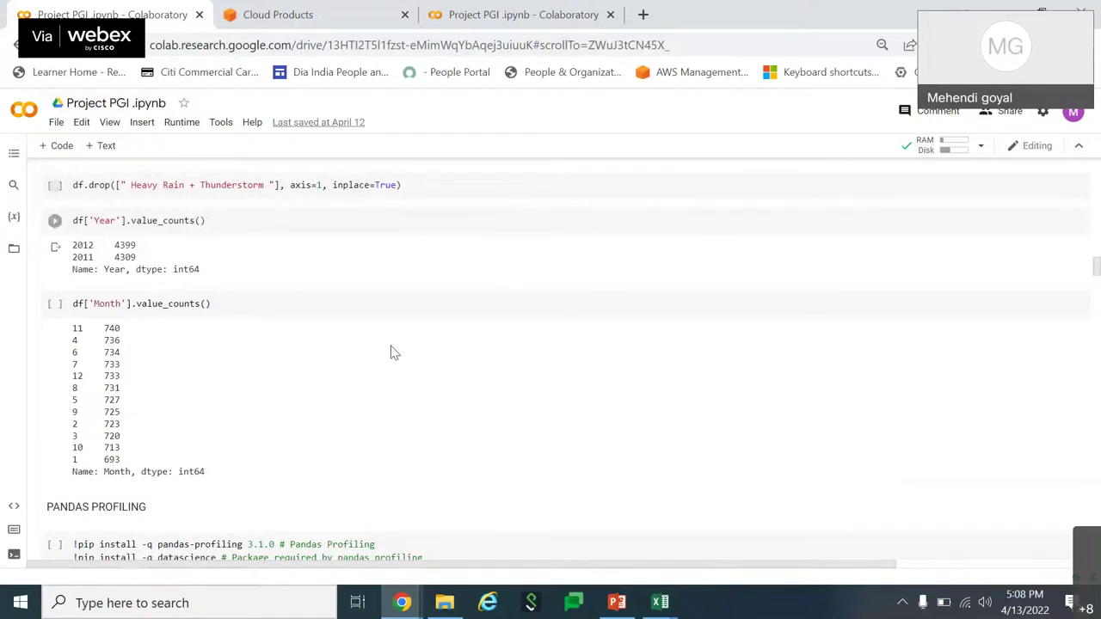
scroll(545, 386, "up", 1)
scroll(545, 388, "up", 1)
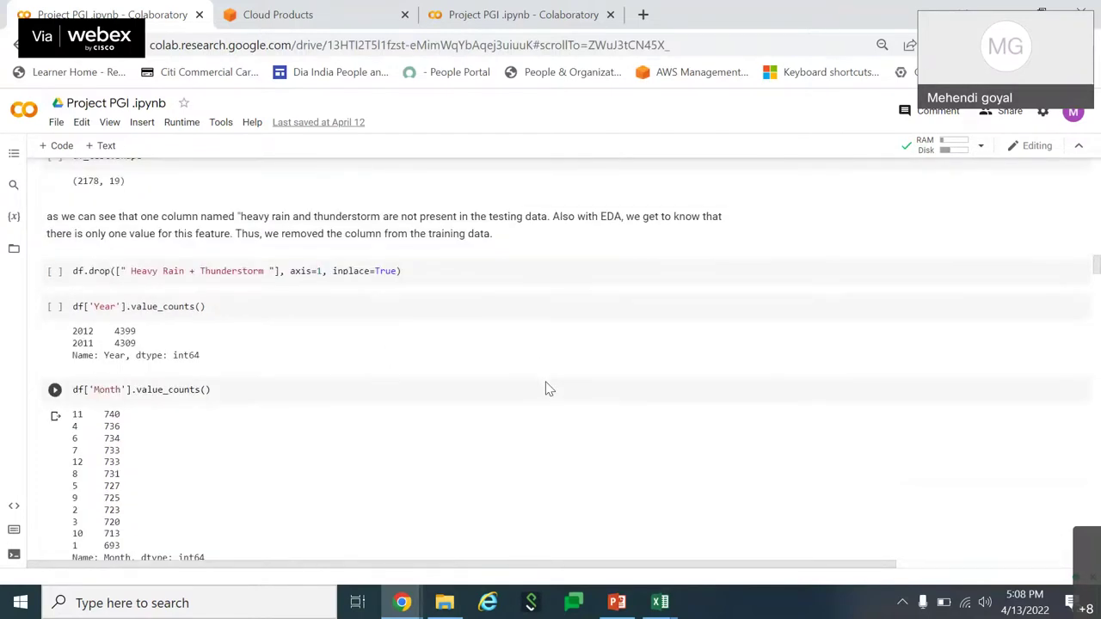
scroll(545, 389, "down", 1)
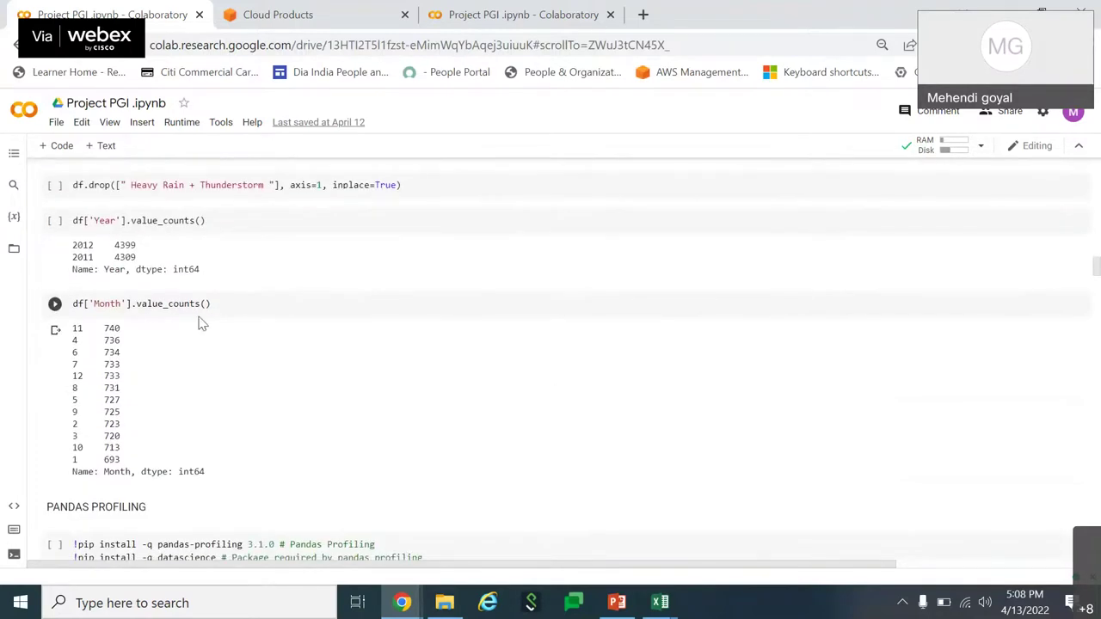
Highlight the df['Year'].value_counts() code and check the datetime column in Excel's Train workbook.
left_click_drag(206, 223, 79, 224)
left_click(76, 228)
triple_click(75, 225)
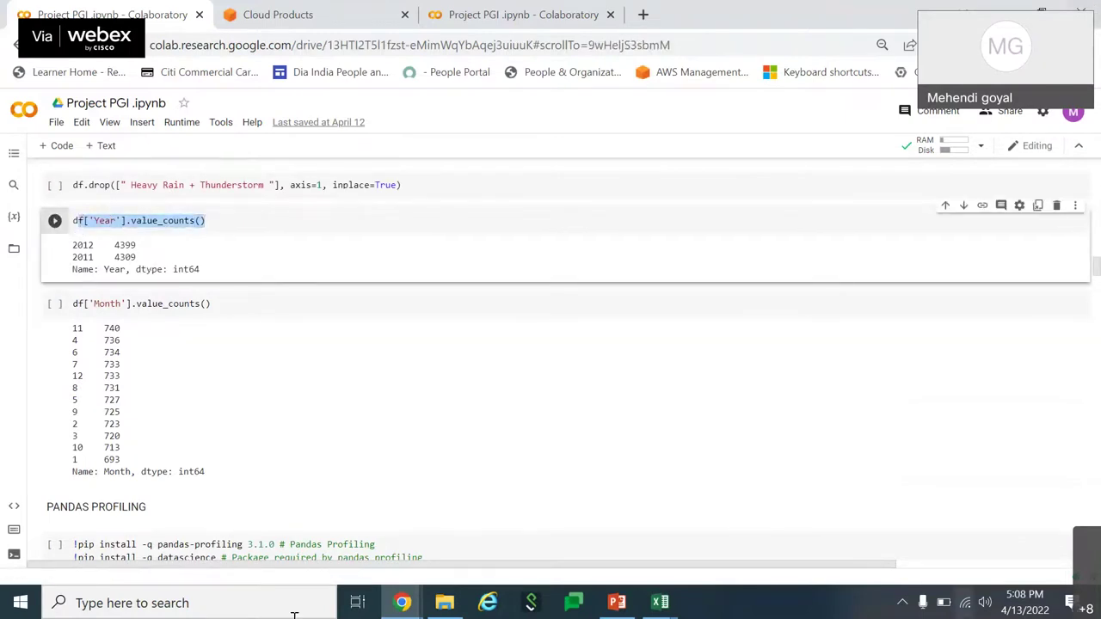
left_click(660, 602)
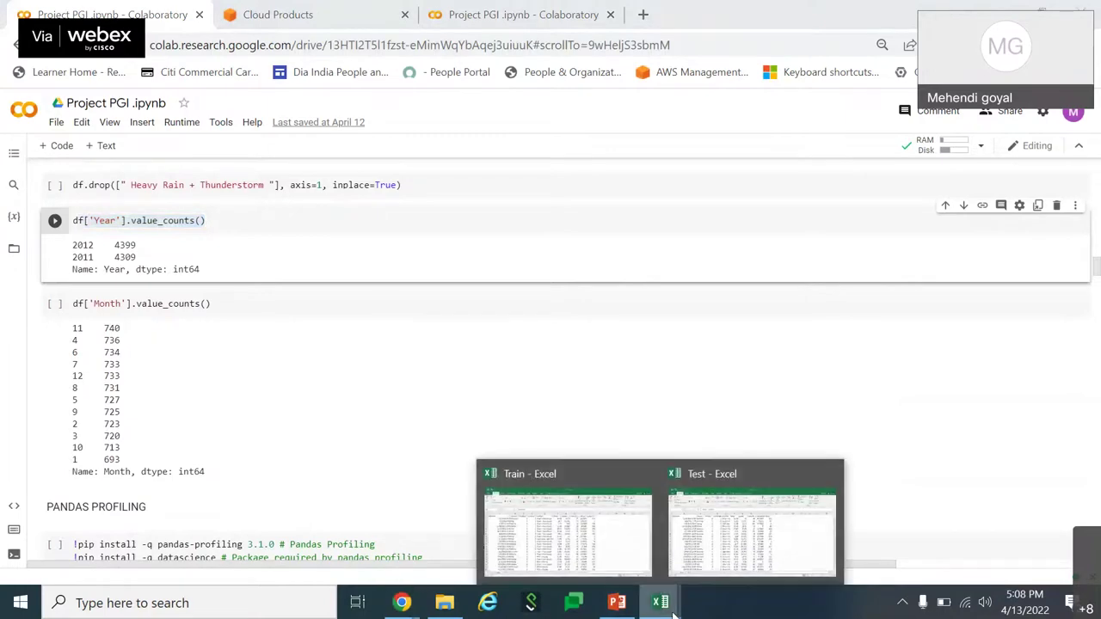
left_click(615, 539)
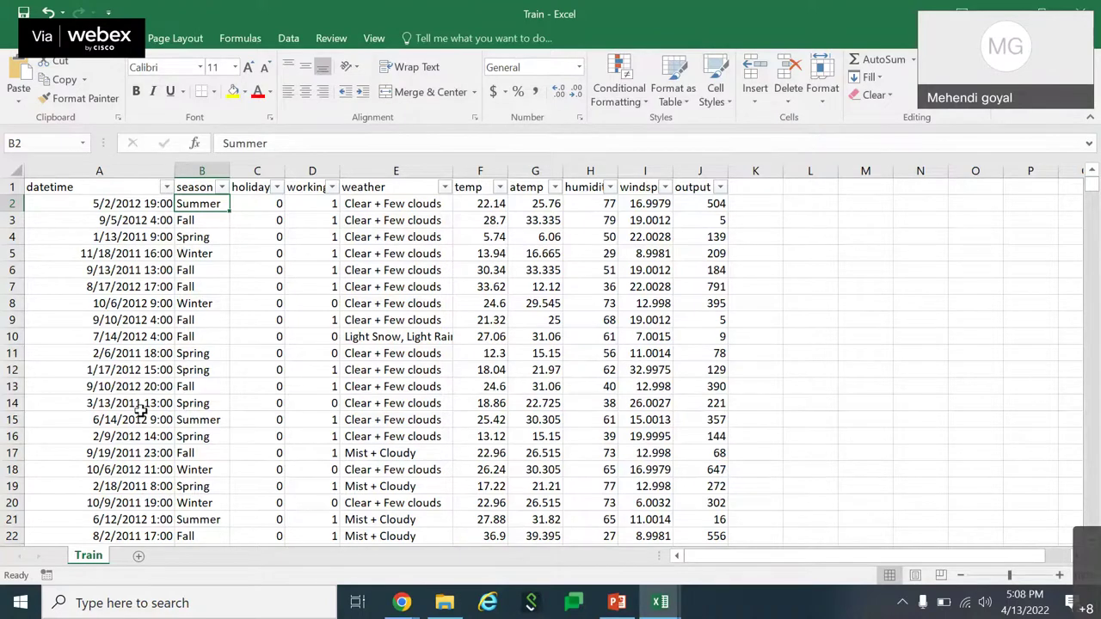
Return to the Colab notebook and highlight the years and counts in the Year value_counts output.
mouse_move(411, 609)
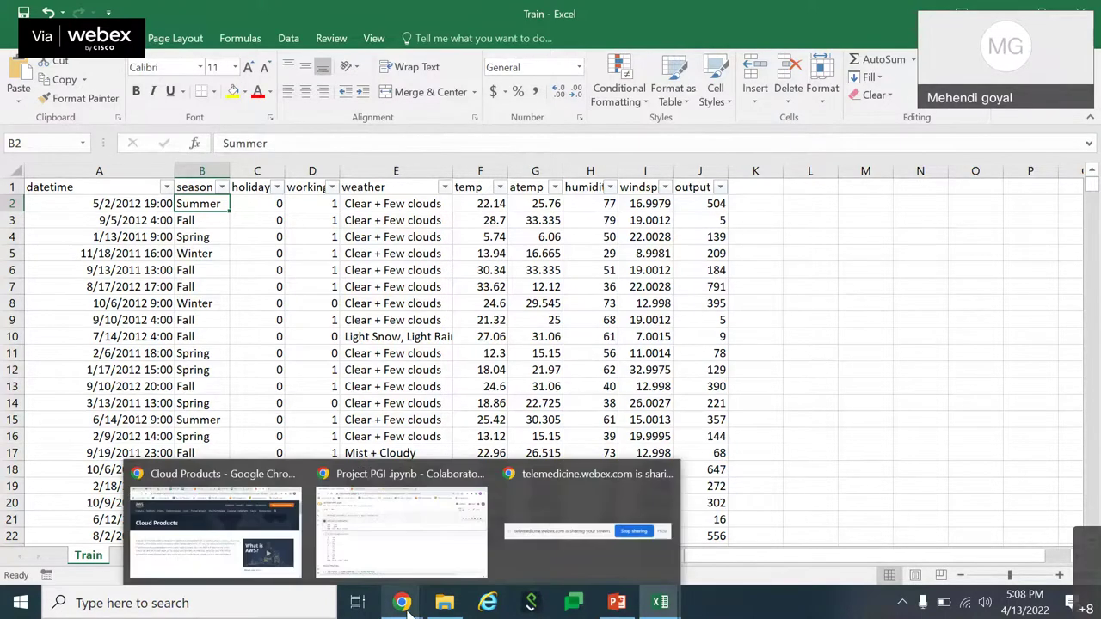
left_click(388, 526)
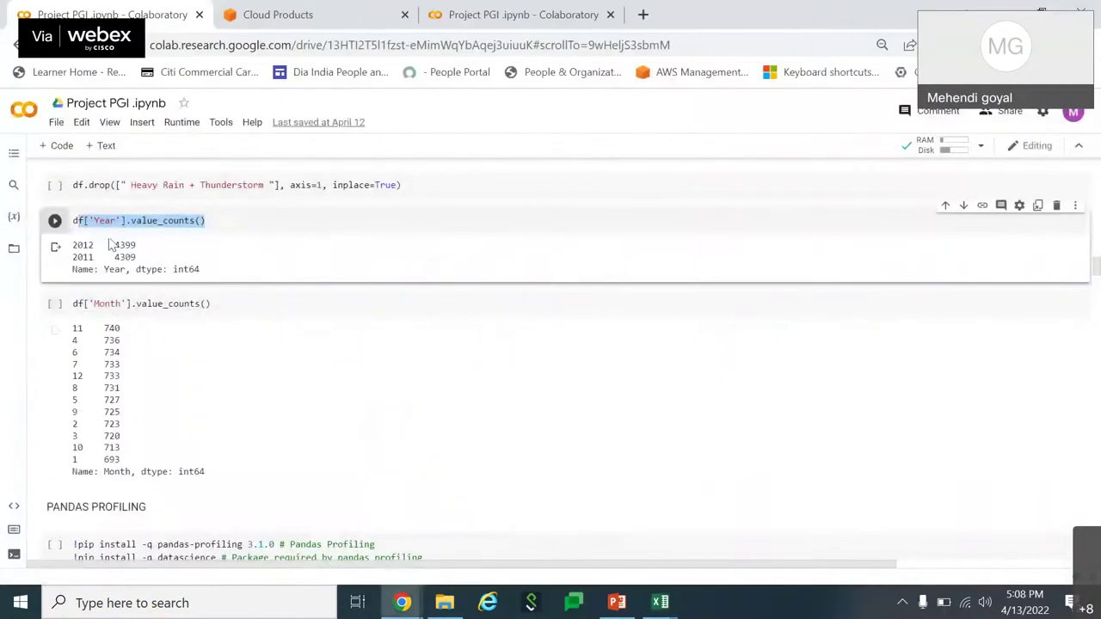
left_click_drag(71, 249, 151, 265)
left_click(151, 265)
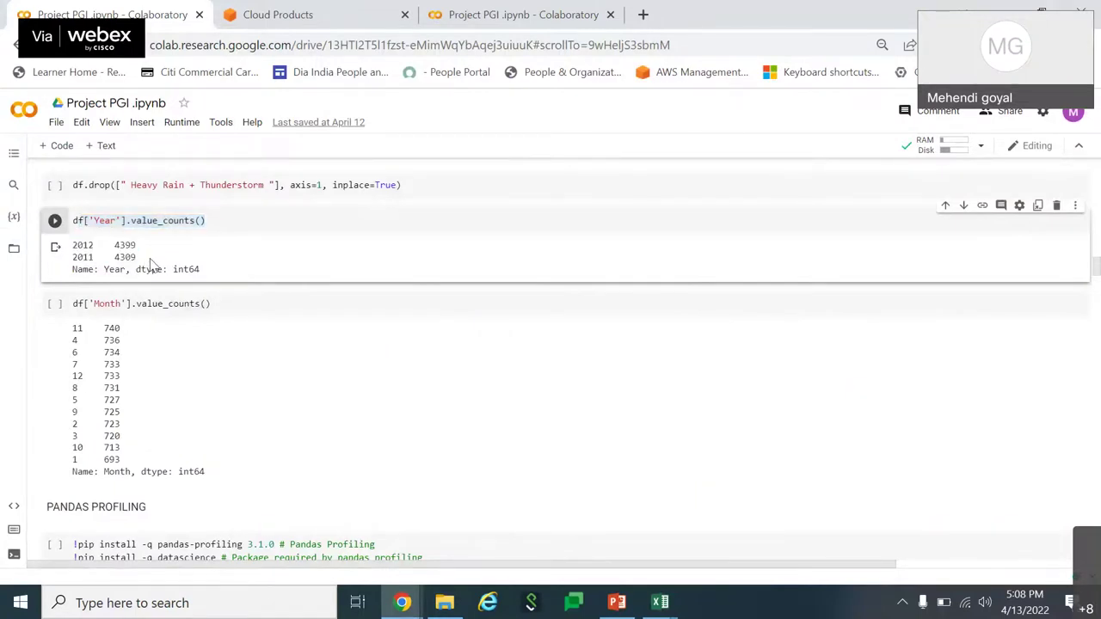
left_click_drag(99, 258, 74, 247)
left_click(99, 252)
Examine the df['Month'].value_counts() cell and highlight the monthly counts in its output.
left_click(120, 308)
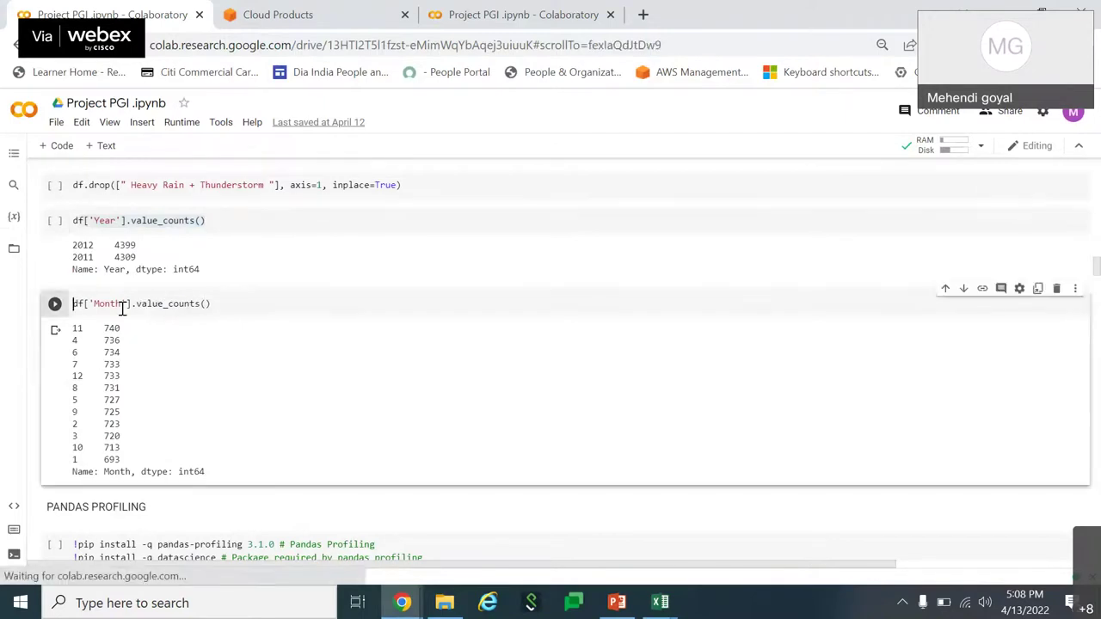
left_click(199, 306)
scroll(82, 400, "down", 1)
left_click_drag(78, 368, 68, 241)
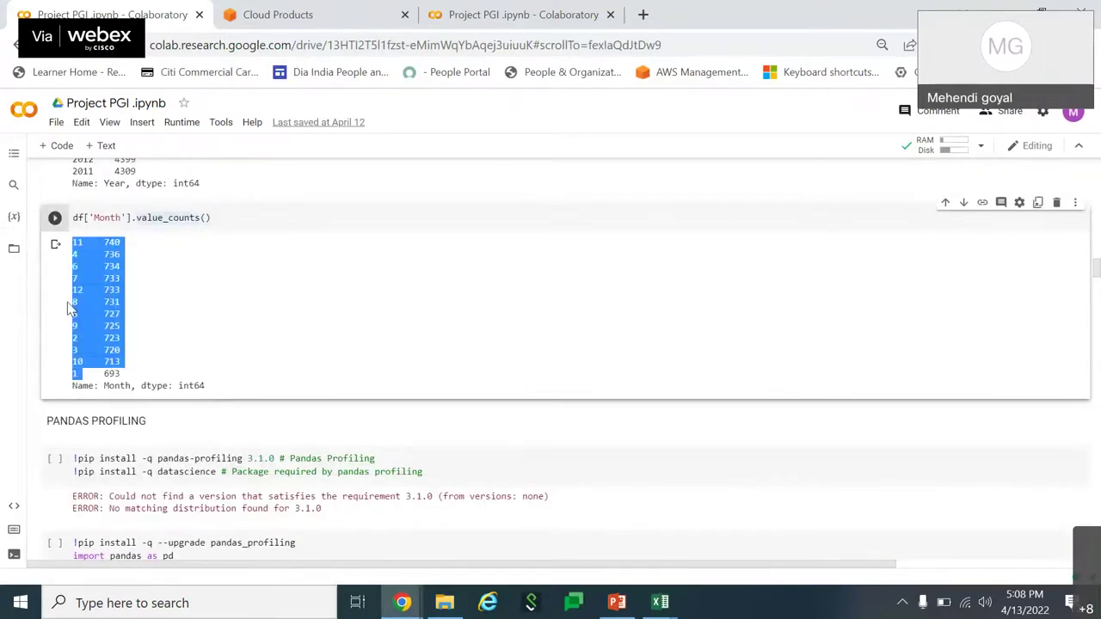
left_click(135, 315)
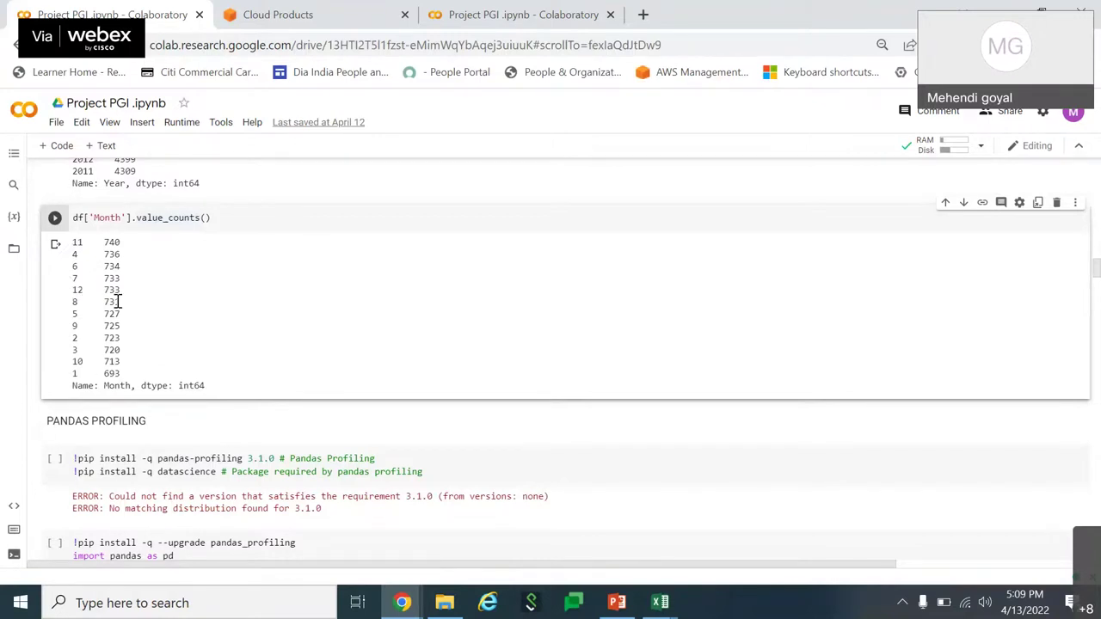
scroll(369, 428, "up", 5)
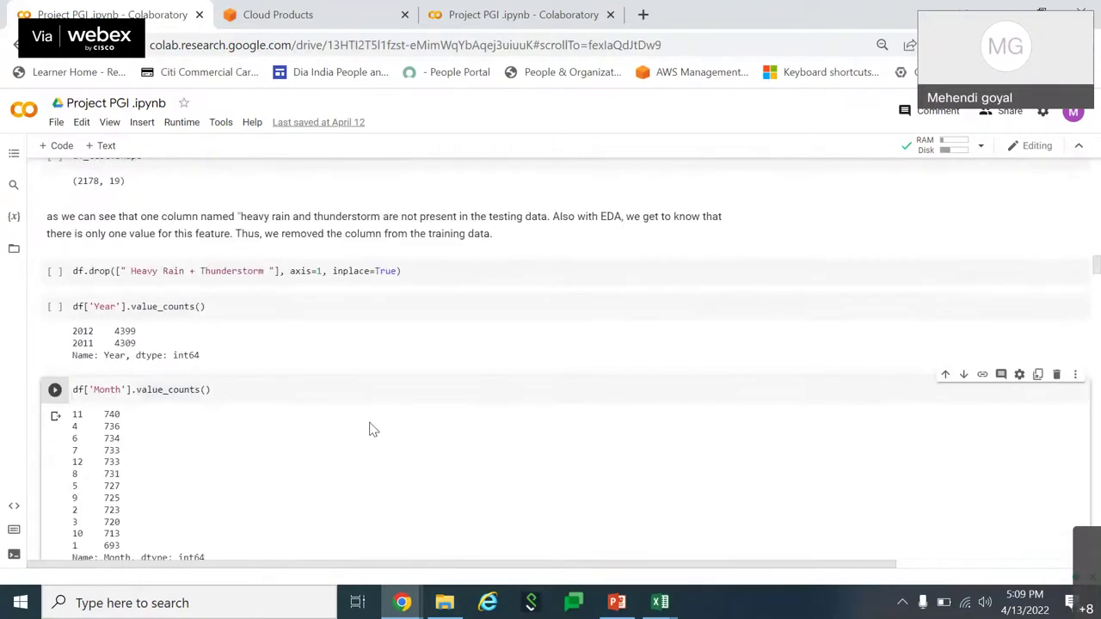
scroll(372, 430, "down", 2)
scroll(371, 430, "down", 3)
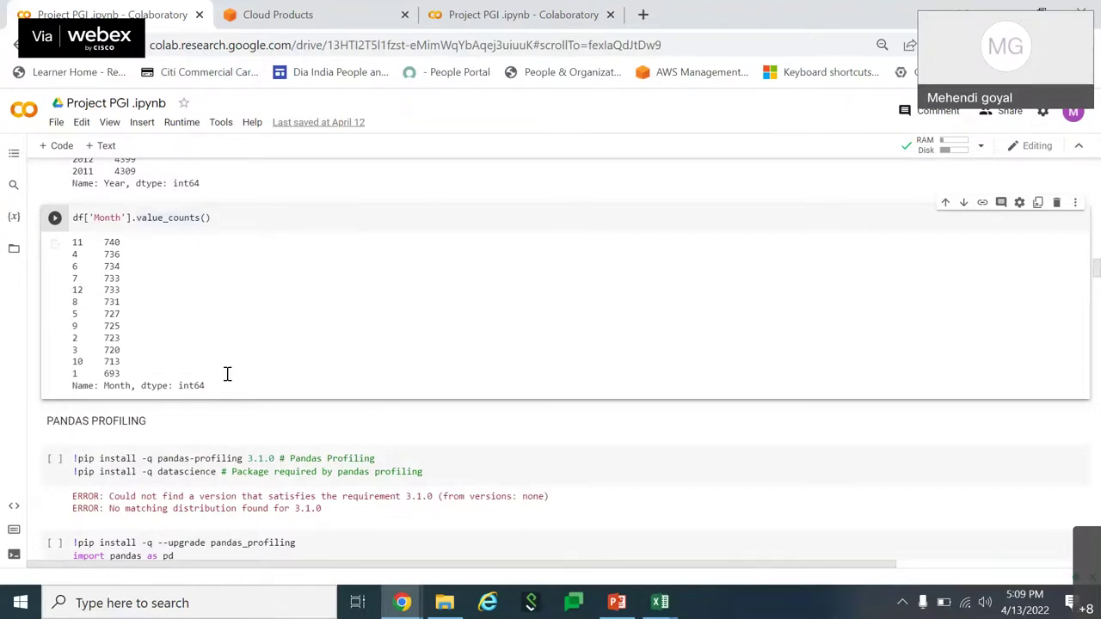
Review the PANDAS PROFILING install cells and highlight the pandas_profiling upgrade command.
scroll(400, 361, "down", 1)
scroll(402, 362, "down", 2)
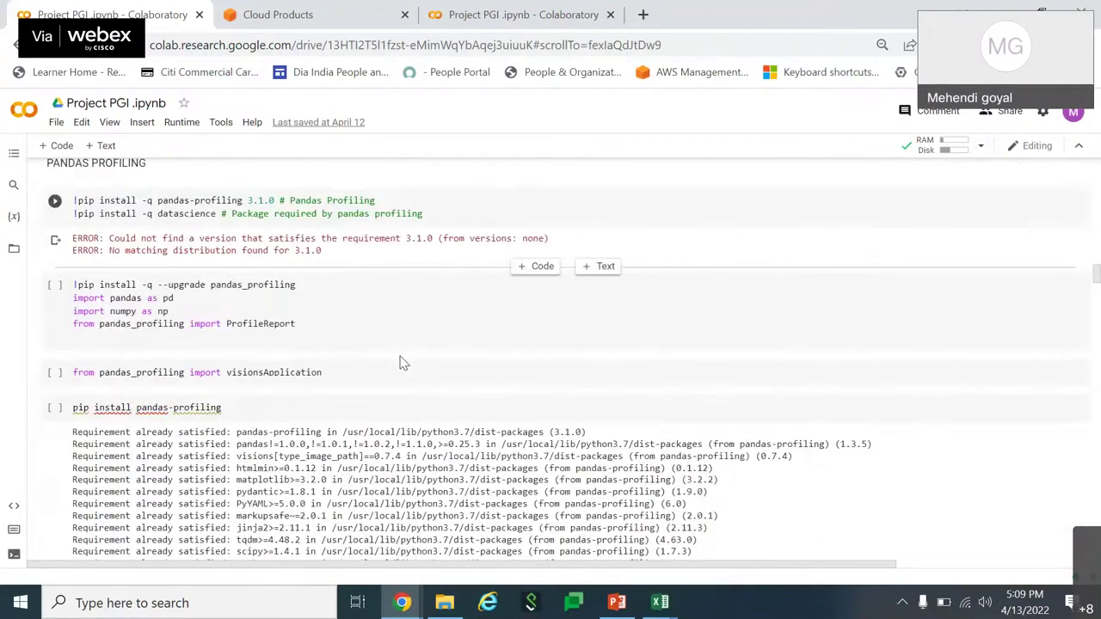
scroll(401, 362, "up", 1)
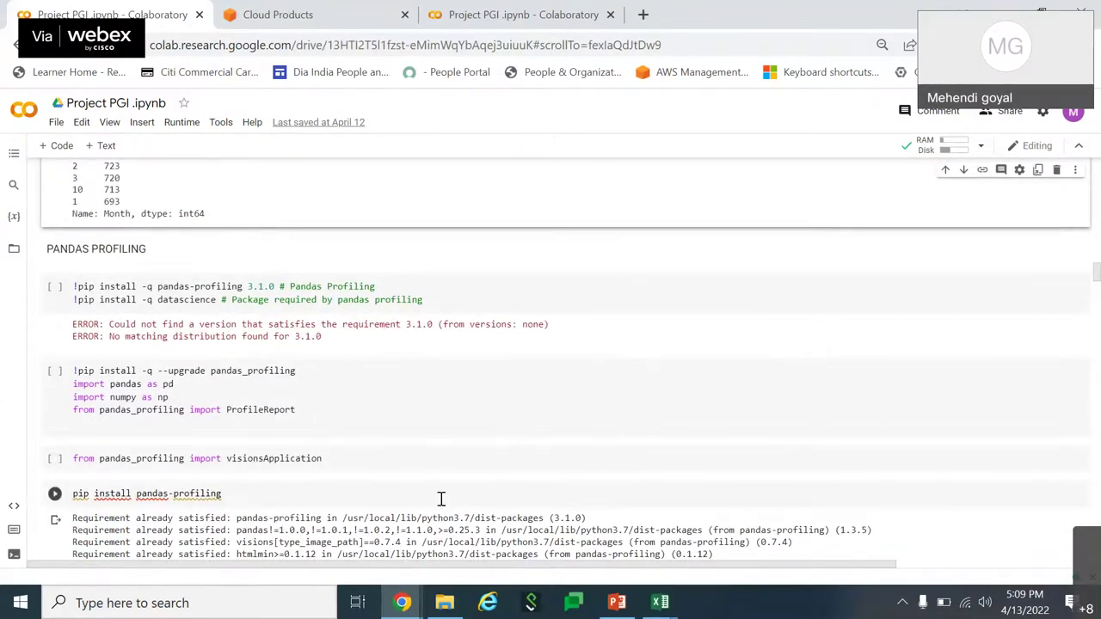
scroll(288, 378, "down", 1)
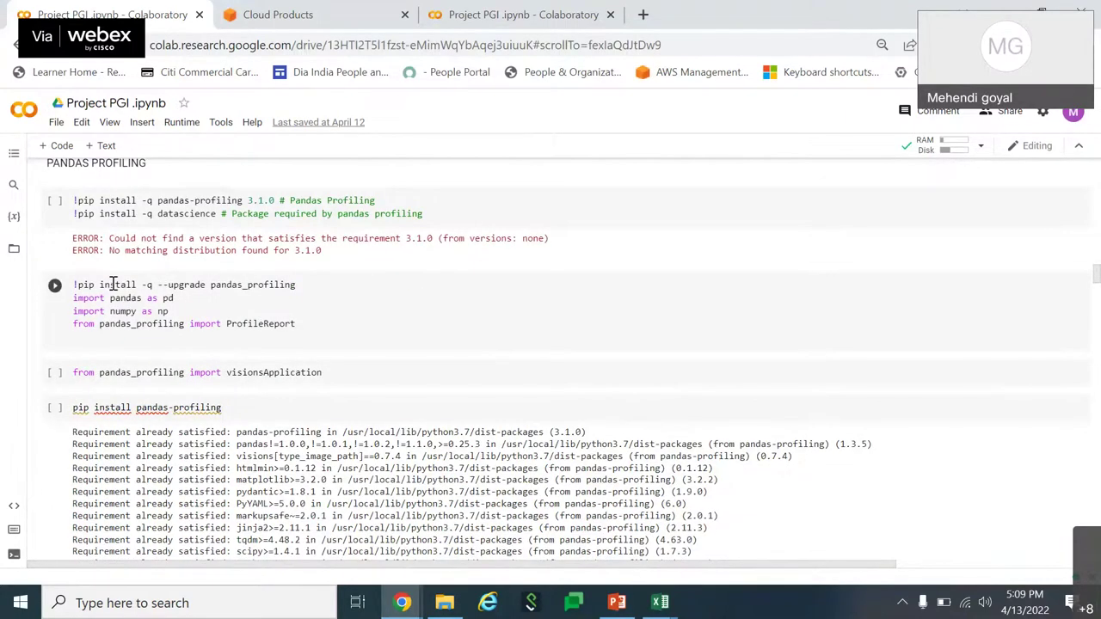
left_click_drag(110, 285, 295, 284)
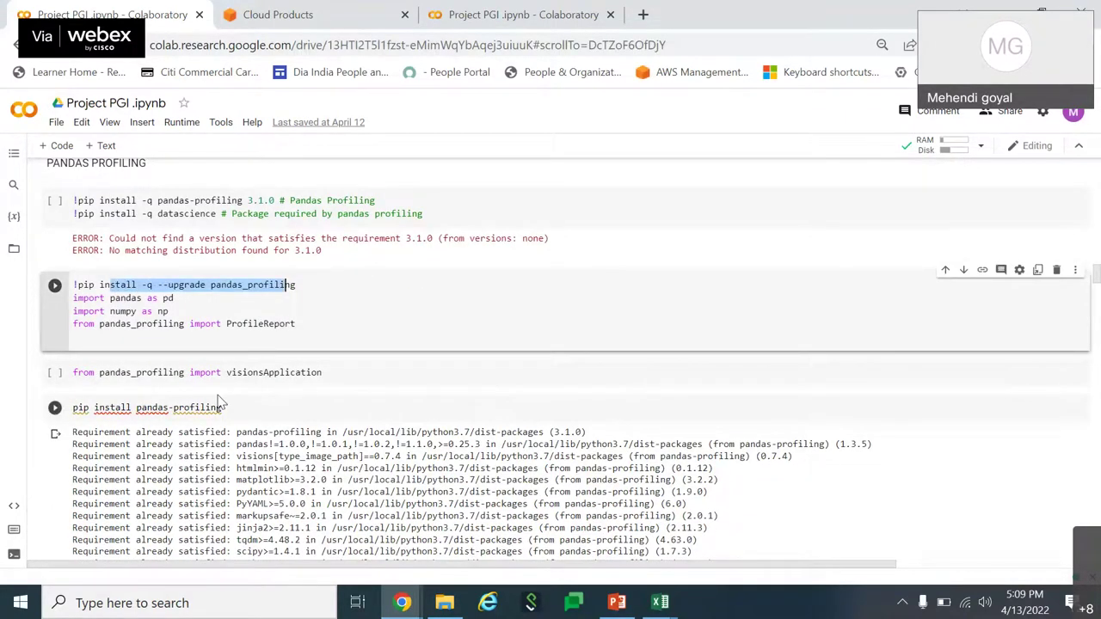
Clear the output of the pip install pandas-profiling cell.
left_click(502, 408)
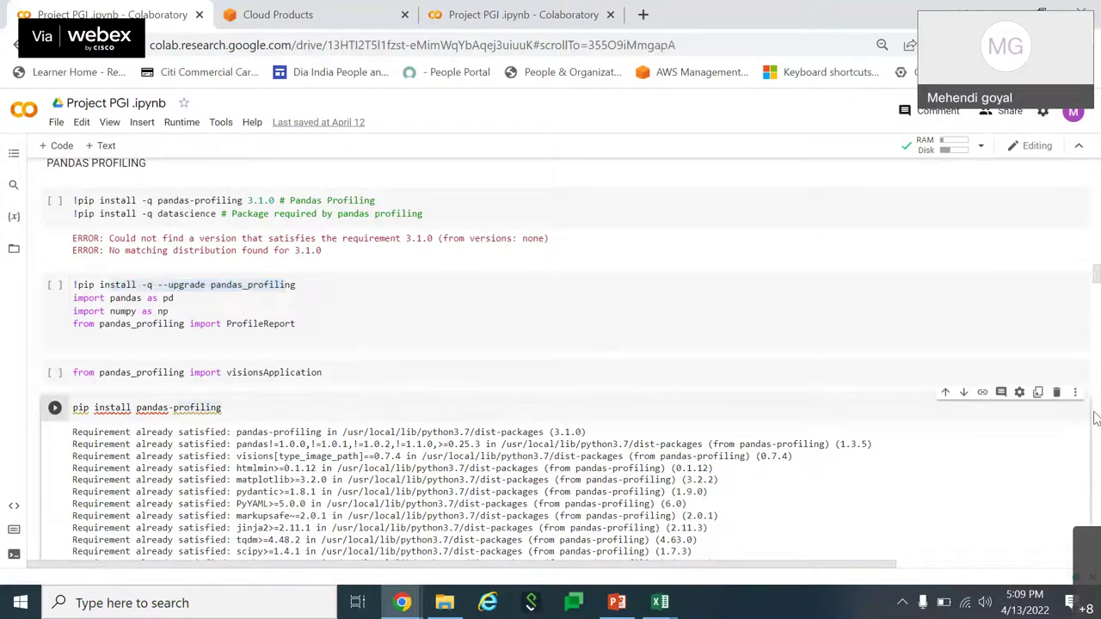
left_click(1075, 392)
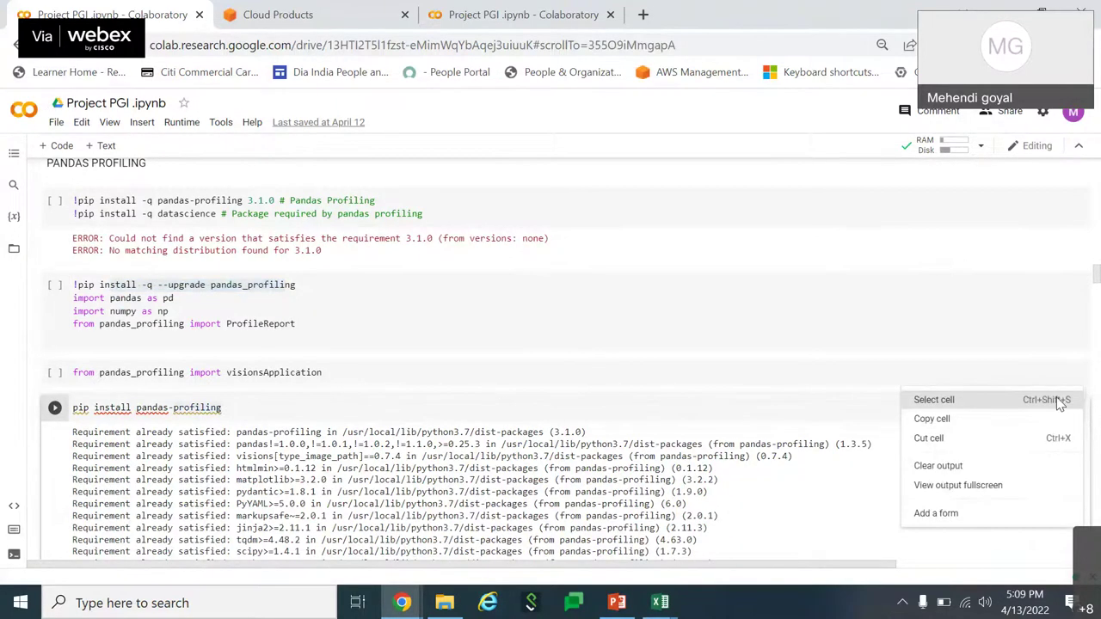
left_click(937, 465)
Highlight the profile = ProfileReport(df) line in the cell below the pandas-profiling install.
scroll(437, 428, "down", 1)
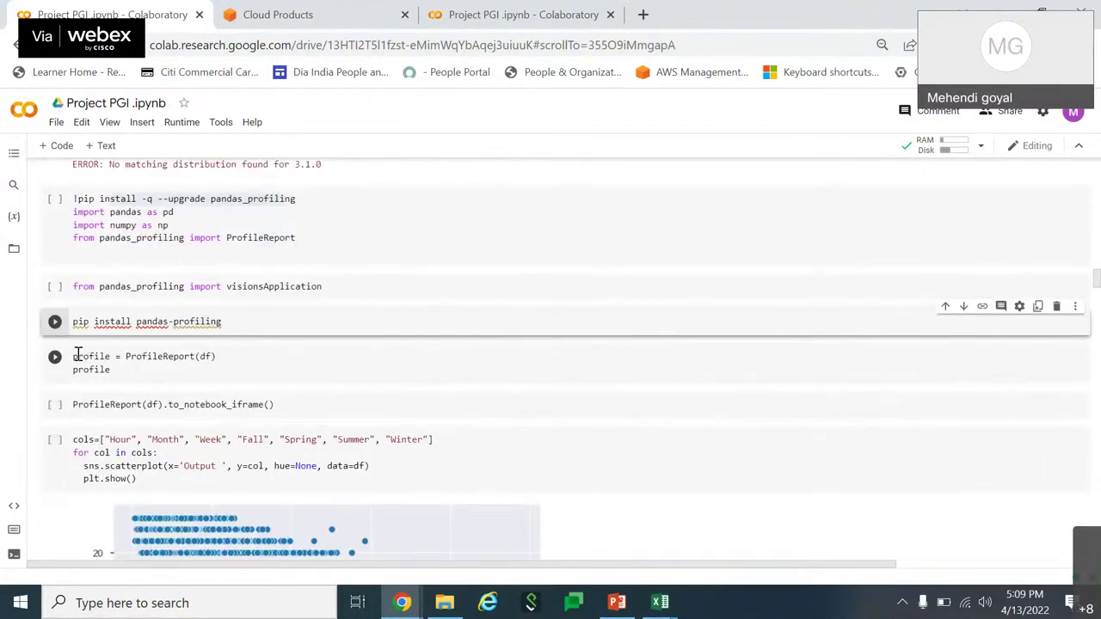
left_click_drag(76, 356, 210, 364)
left_click(182, 356)
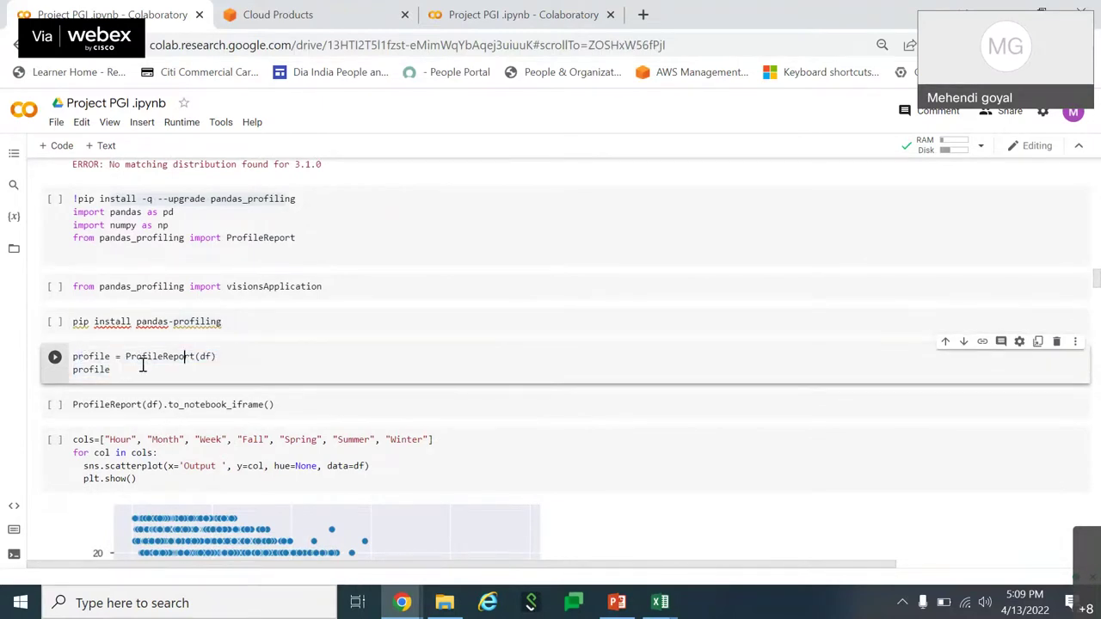
left_click_drag(76, 356, 222, 359)
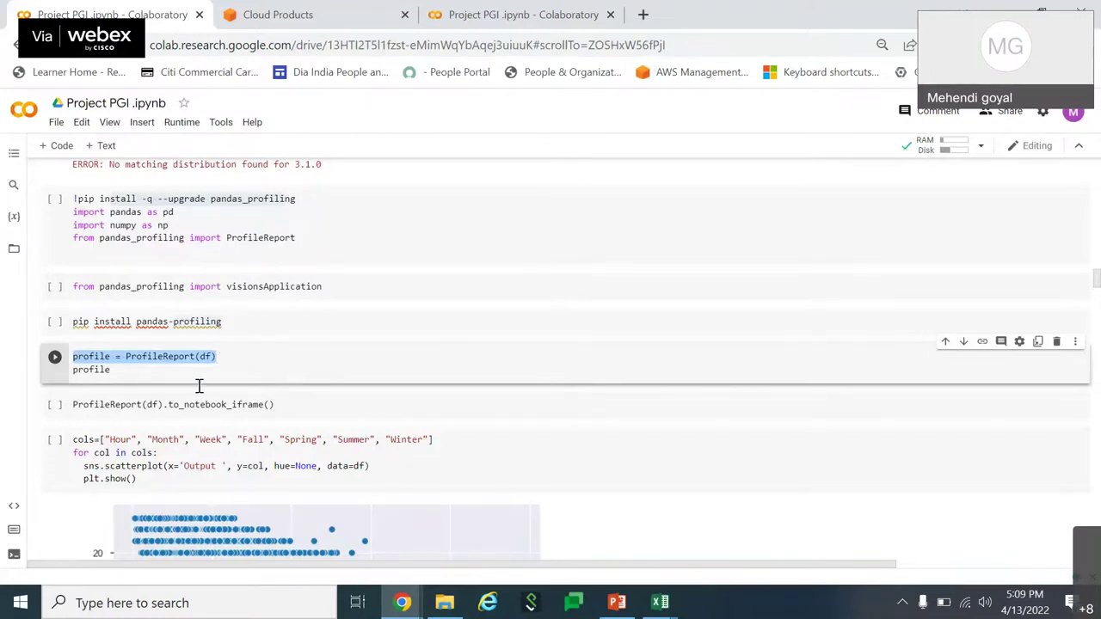
left_click(235, 367)
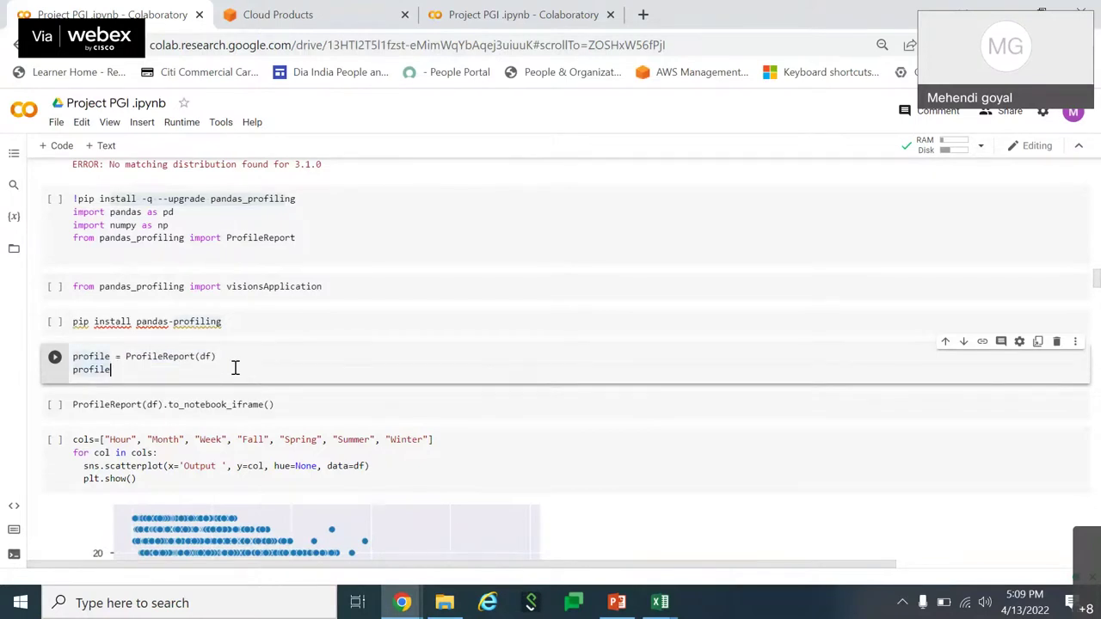
Open the Files pane and look at the file options available for Train.csv.
scroll(235, 367, "down", 1)
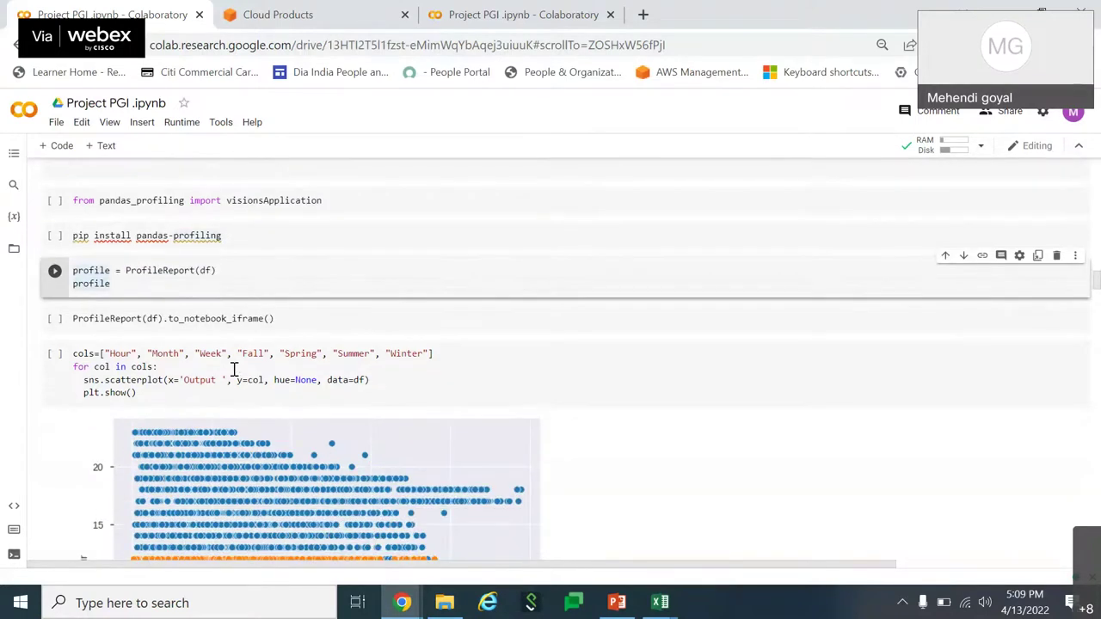
left_click(14, 248)
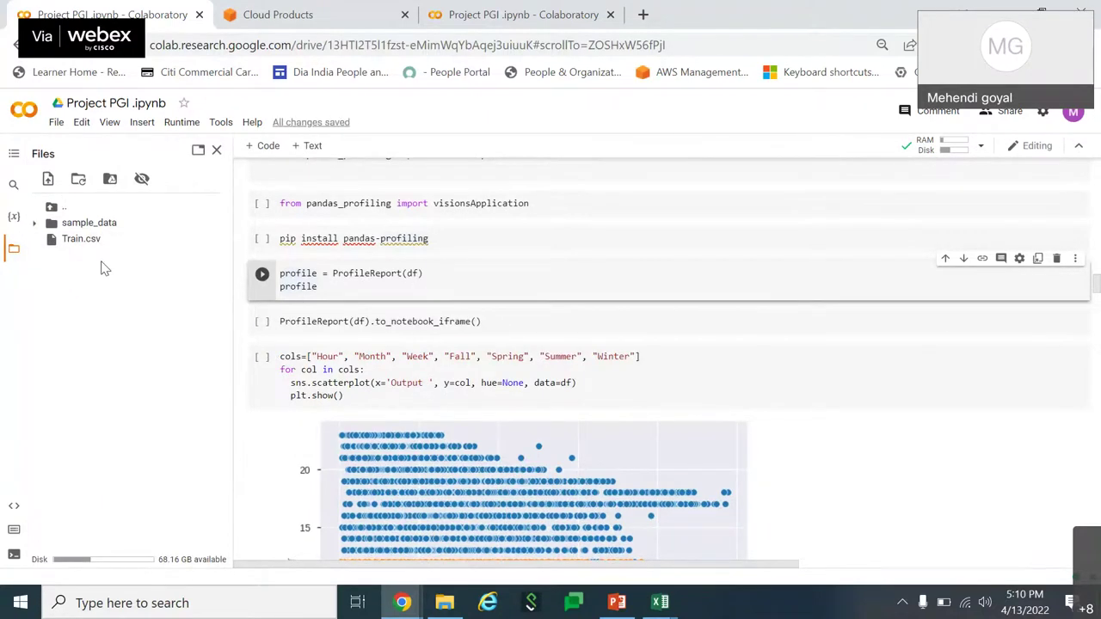
left_click(220, 240)
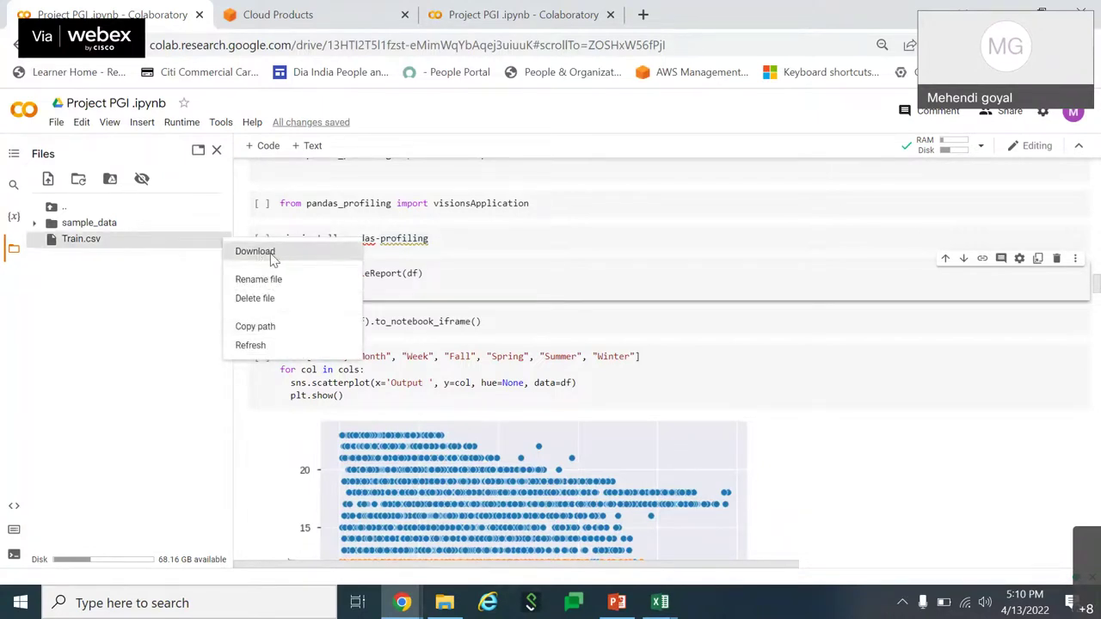
left_click(467, 285)
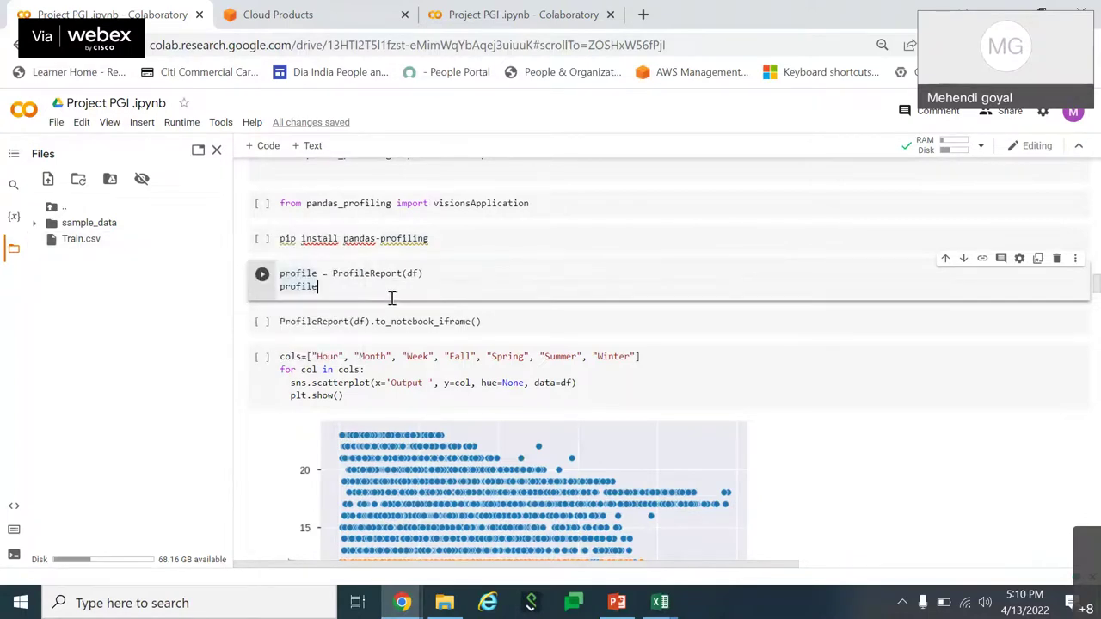
Examine the scatterplot cell, highlighting the column names in the cols list and the Output variable on the x axis.
scroll(391, 298, "down", 1)
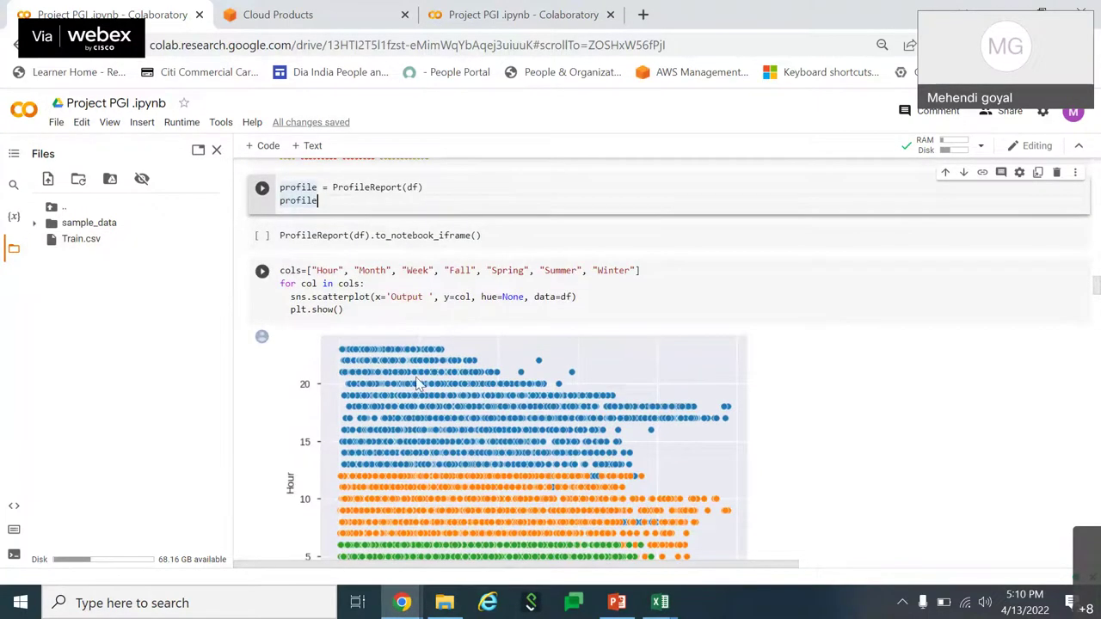
scroll(391, 311, "up", 1)
scroll(393, 316, "down", 2)
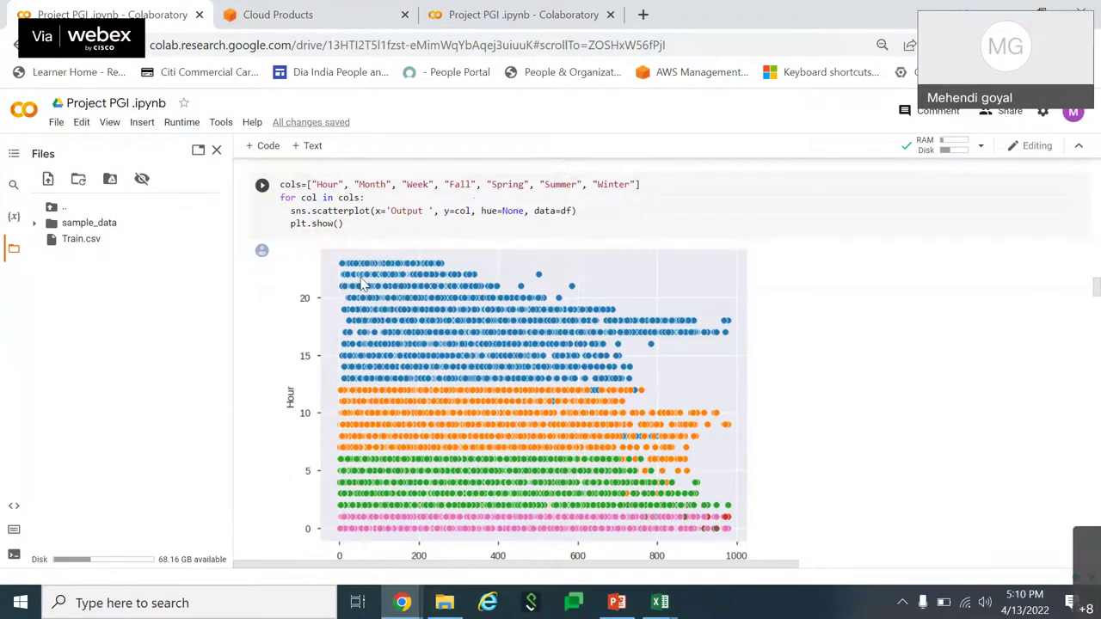
left_click_drag(317, 187, 635, 187)
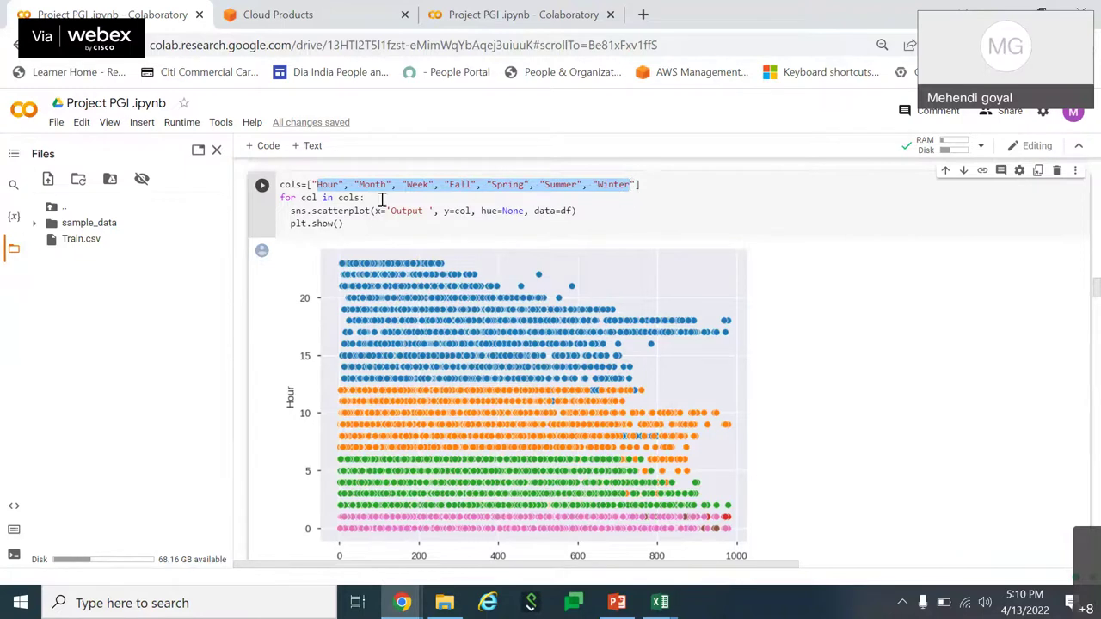
left_click(315, 184)
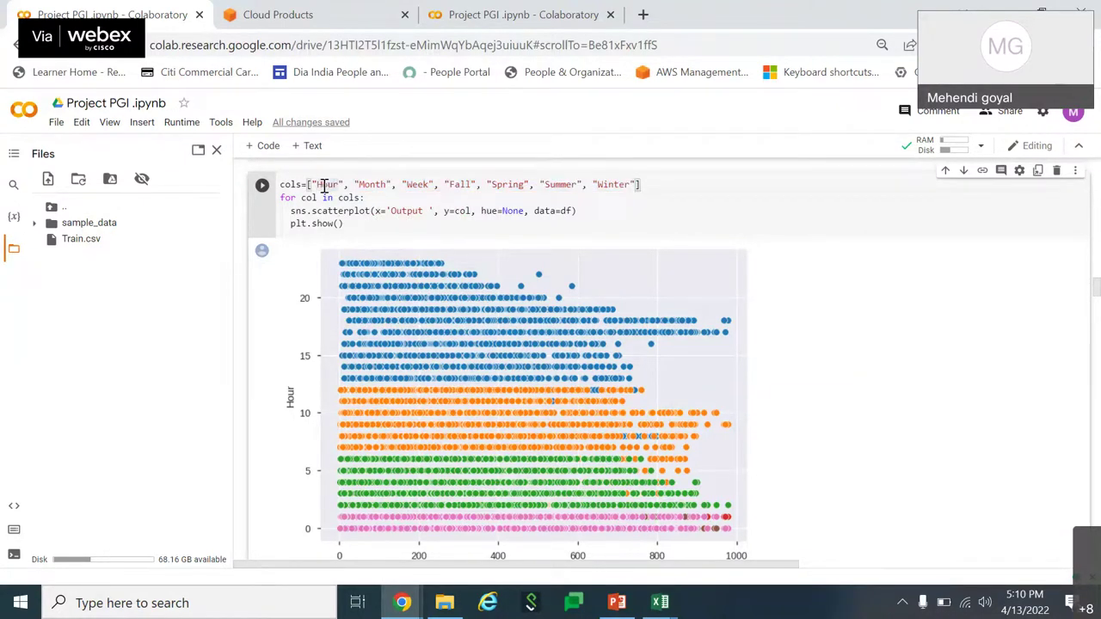
left_click_drag(318, 184, 635, 185)
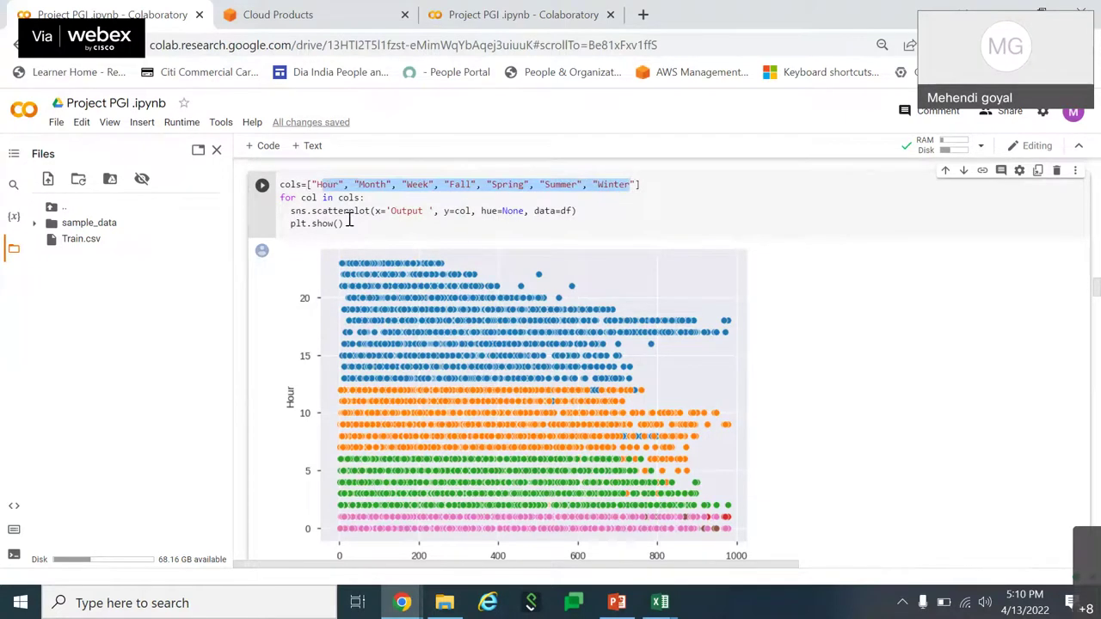
left_click_drag(390, 211, 423, 211)
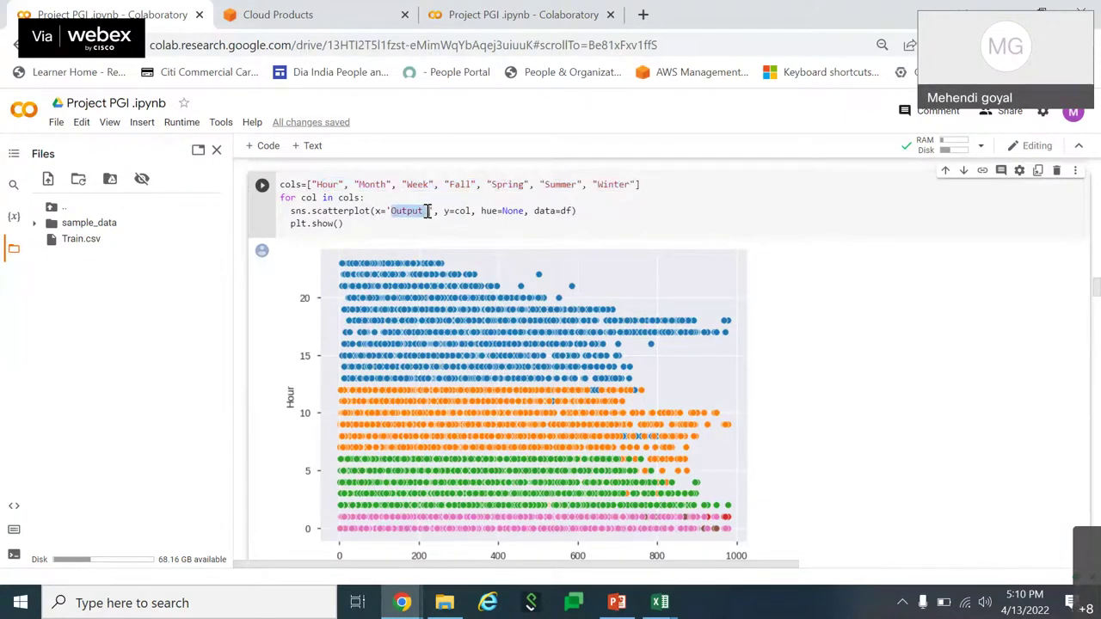
left_click(429, 211)
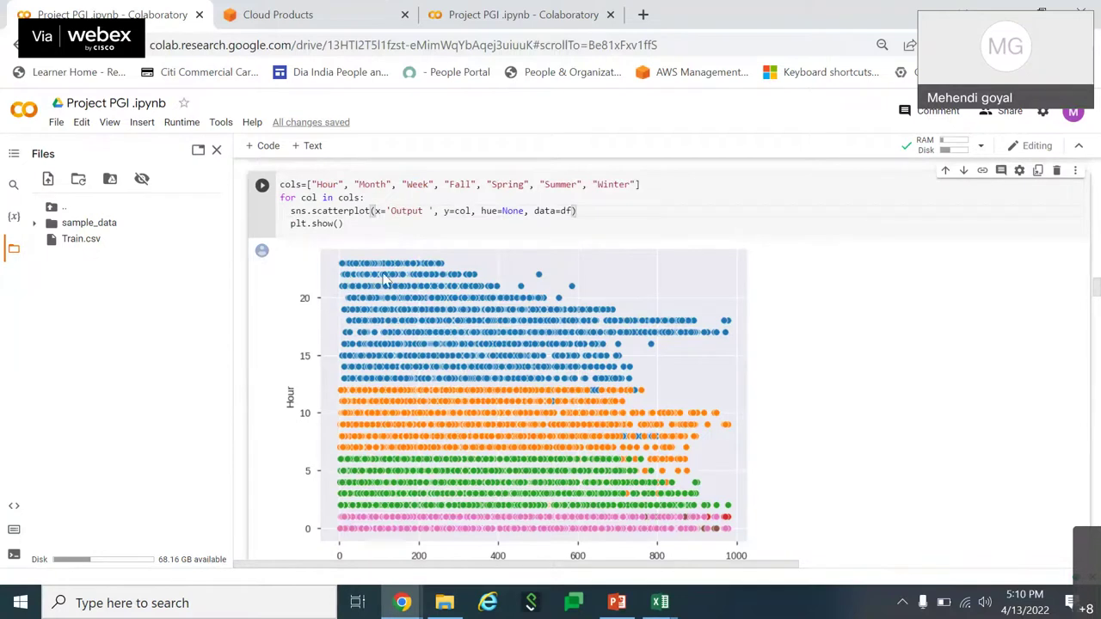
Point out the Hour and Month columns in turn against the Output variable in the scatterplot code.
left_click_drag(319, 184, 341, 184)
left_click(393, 211)
double_click(404, 211)
double_click(373, 184)
double_click(404, 211)
key("ctrl+Home")
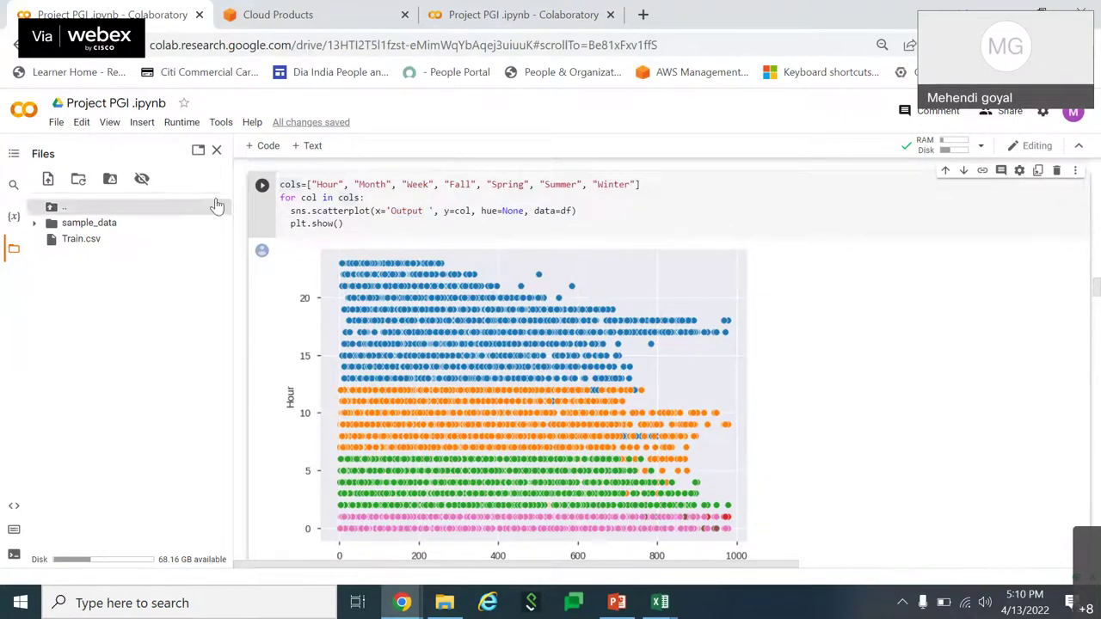
Examine the temp boxplot under BOXPLOT VISUALISATION FOR OUTLIERS and highlight the temp column name in its code.
scroll(548, 463, "down", 1)
scroll(547, 463, "down", 2)
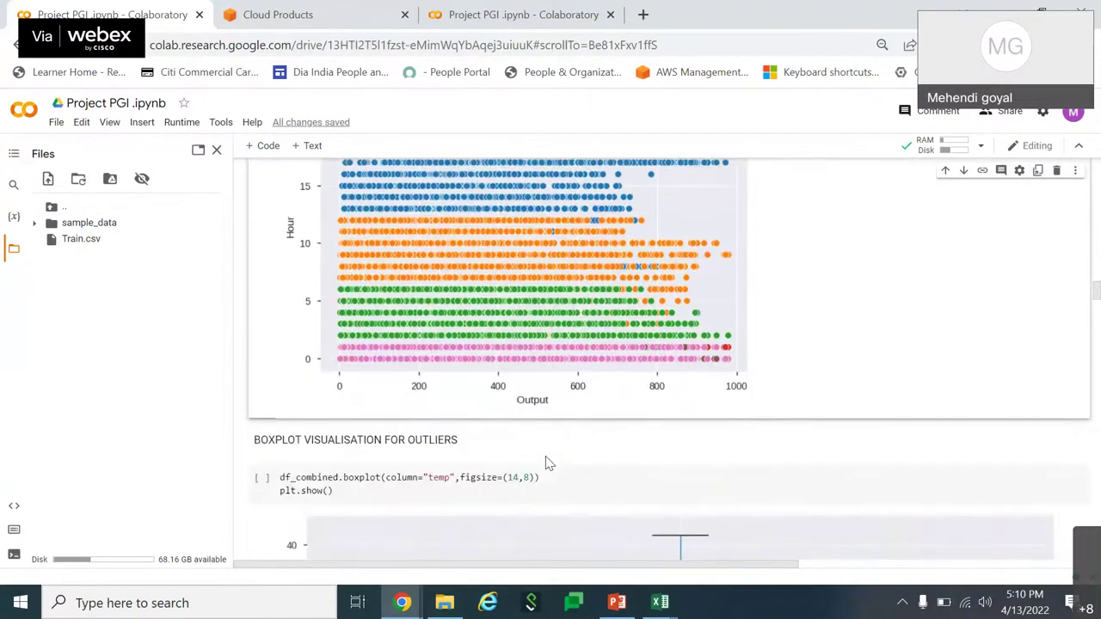
scroll(545, 463, "down", 3)
scroll(546, 463, "down", 1)
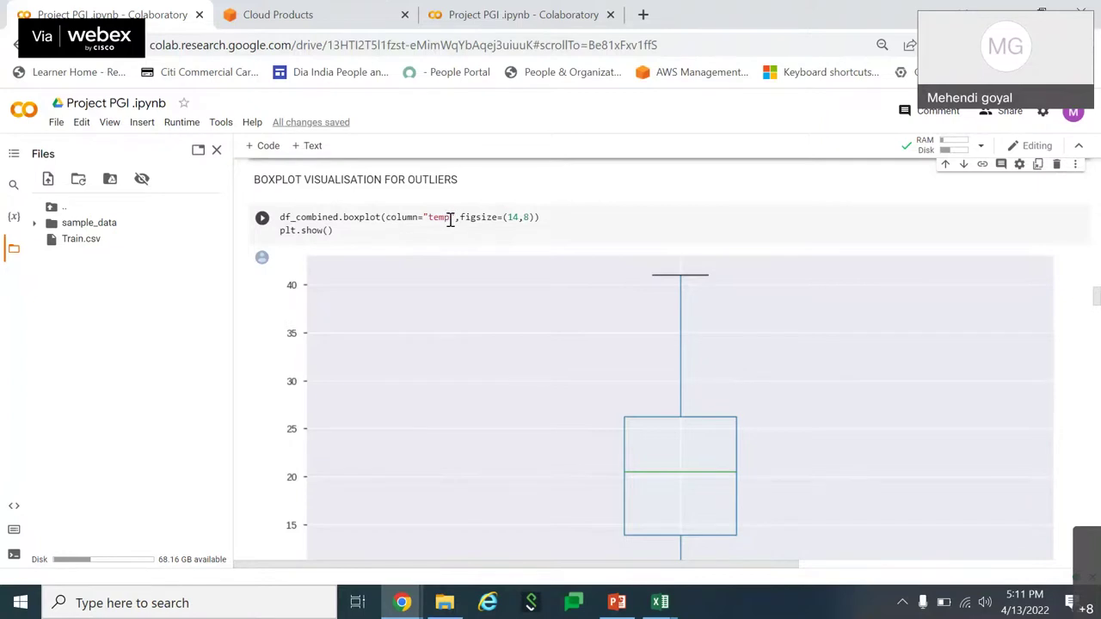
left_click_drag(450, 216, 428, 217)
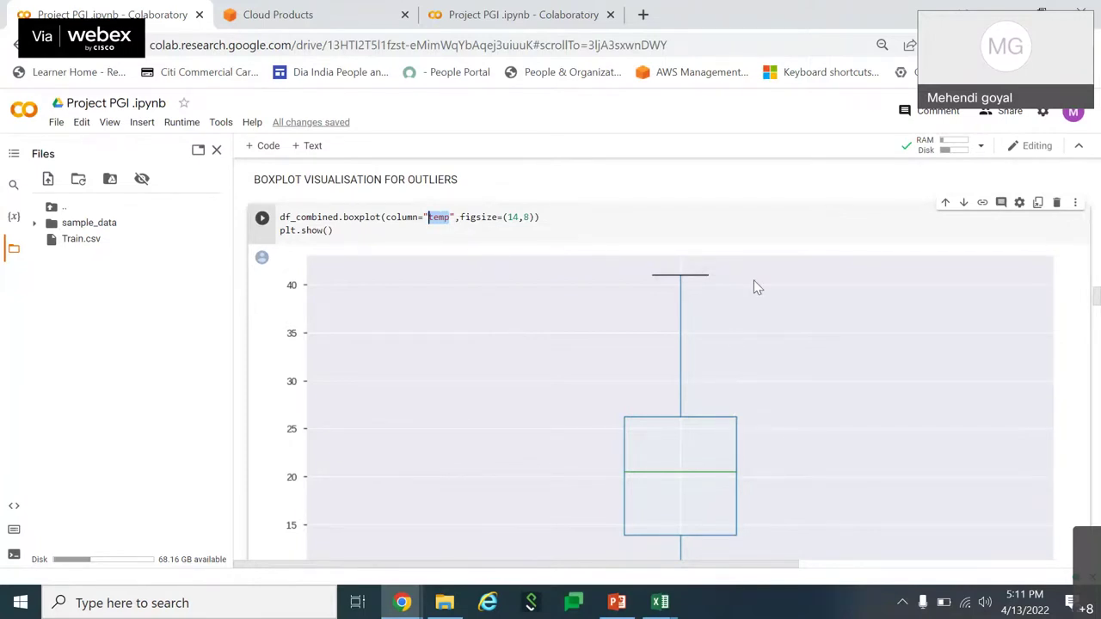
scroll(753, 287, "down", 2)
scroll(726, 504, "up", 1)
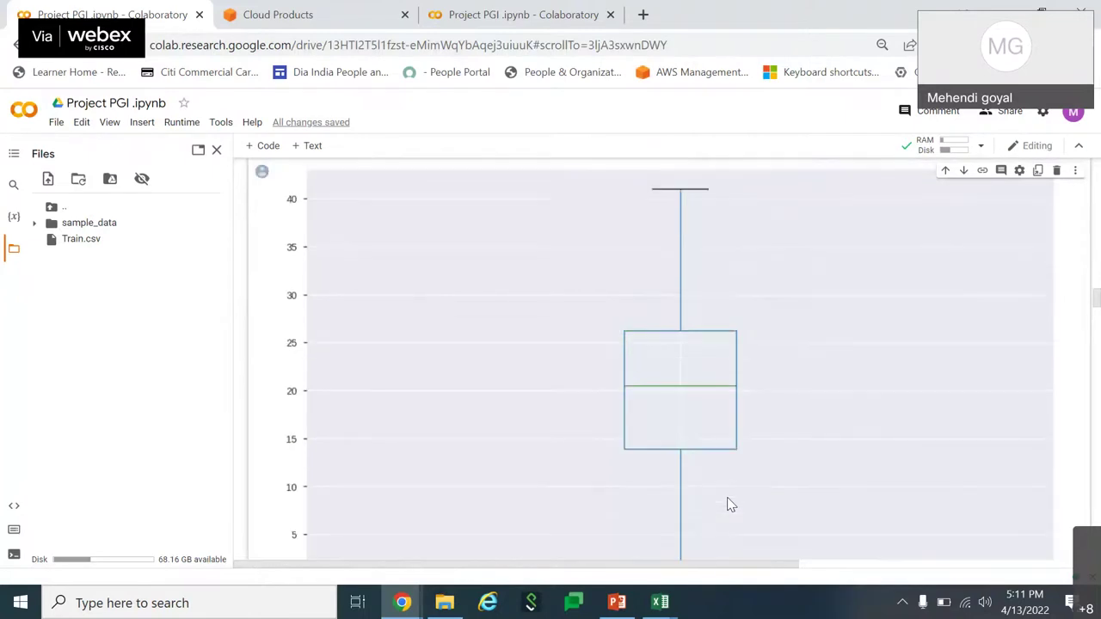
scroll(697, 523, "down", 1)
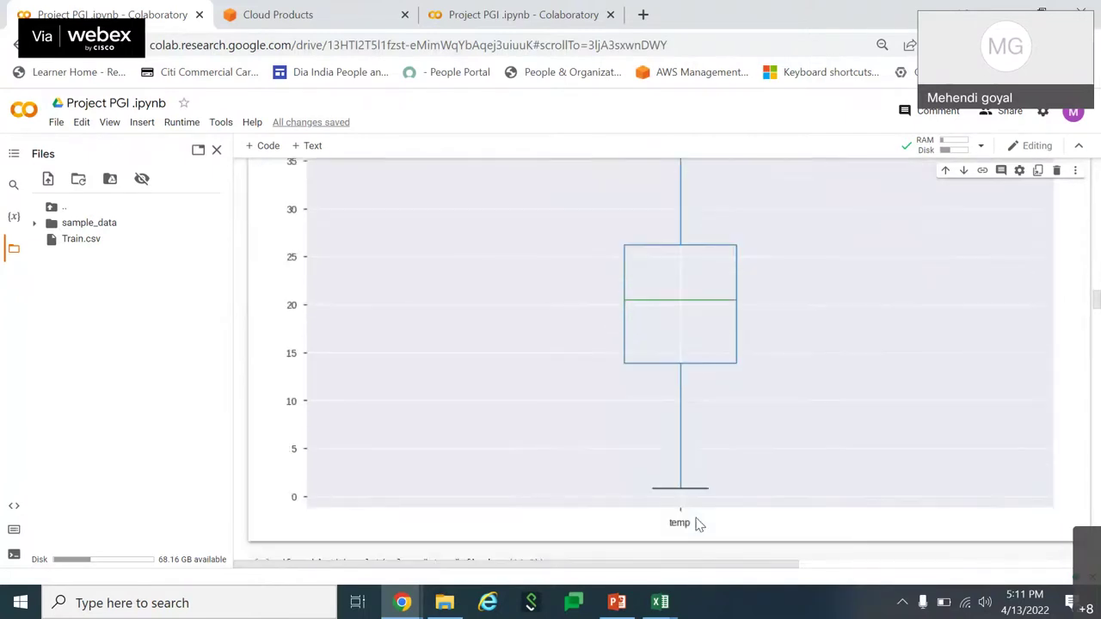
scroll(695, 521, "up", 1)
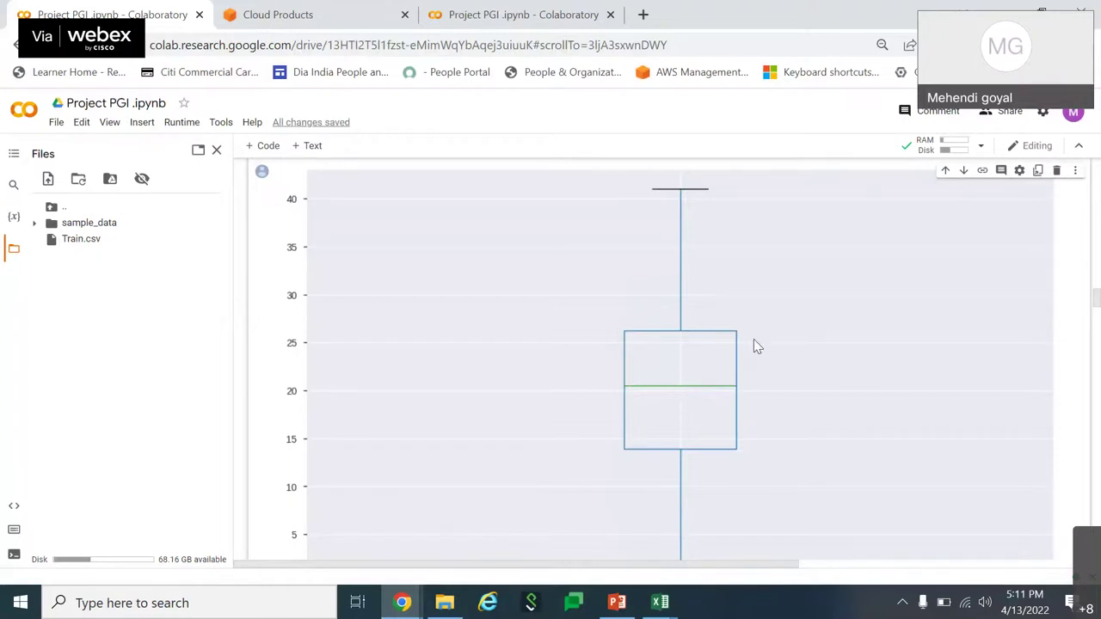
scroll(800, 421, "up", 1)
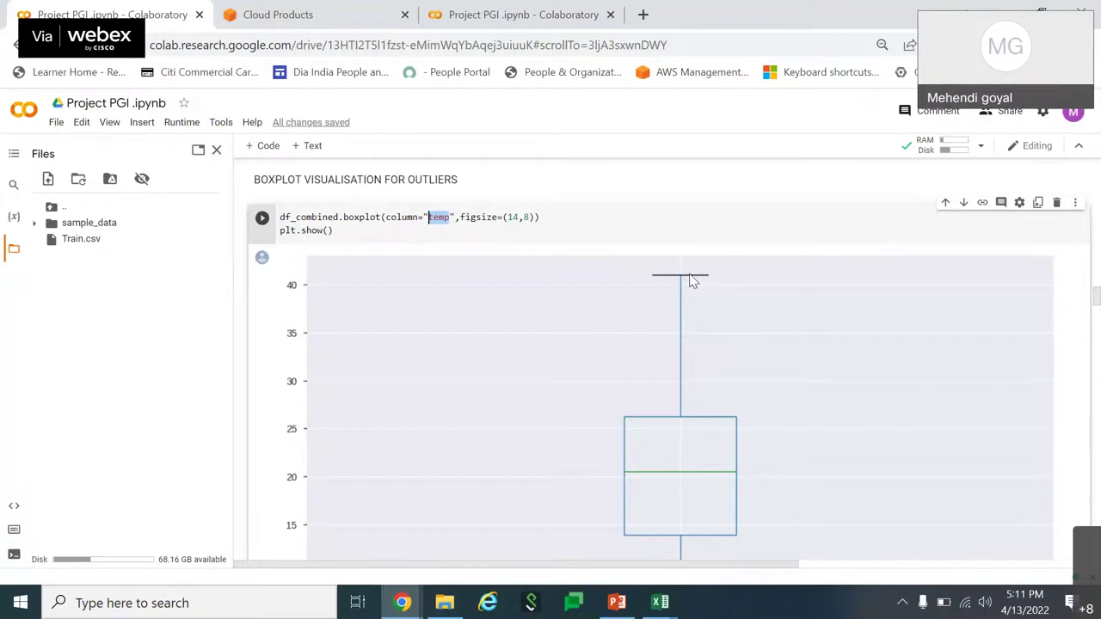
Go to the df_combined.boxplot cell for atemp and place the cursor in its column name.
scroll(692, 281, "down", 4)
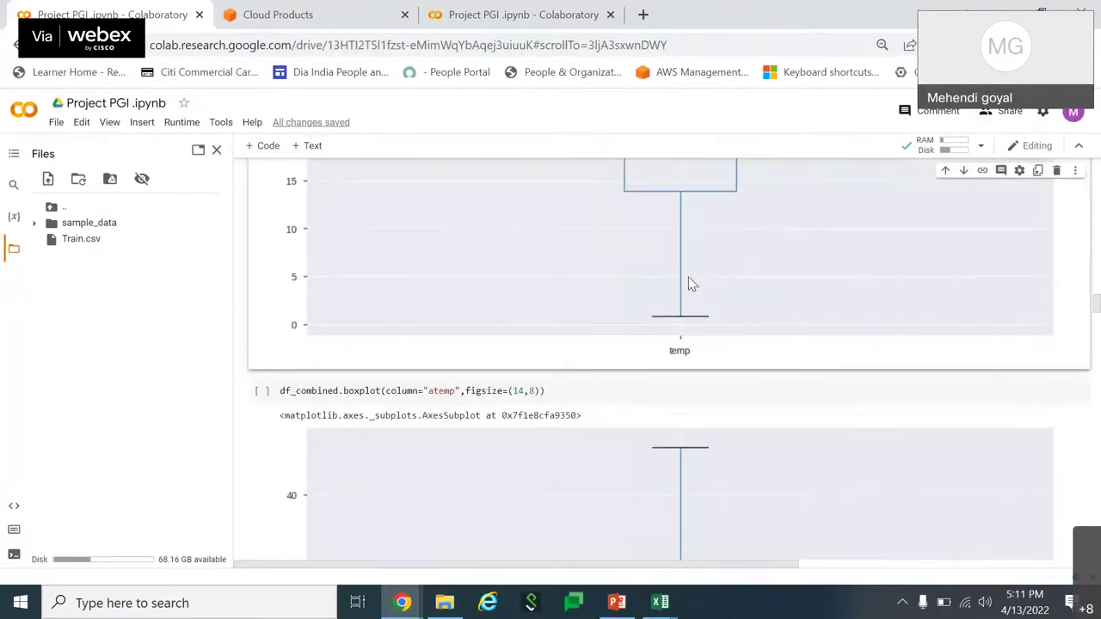
scroll(687, 277, "down", 4)
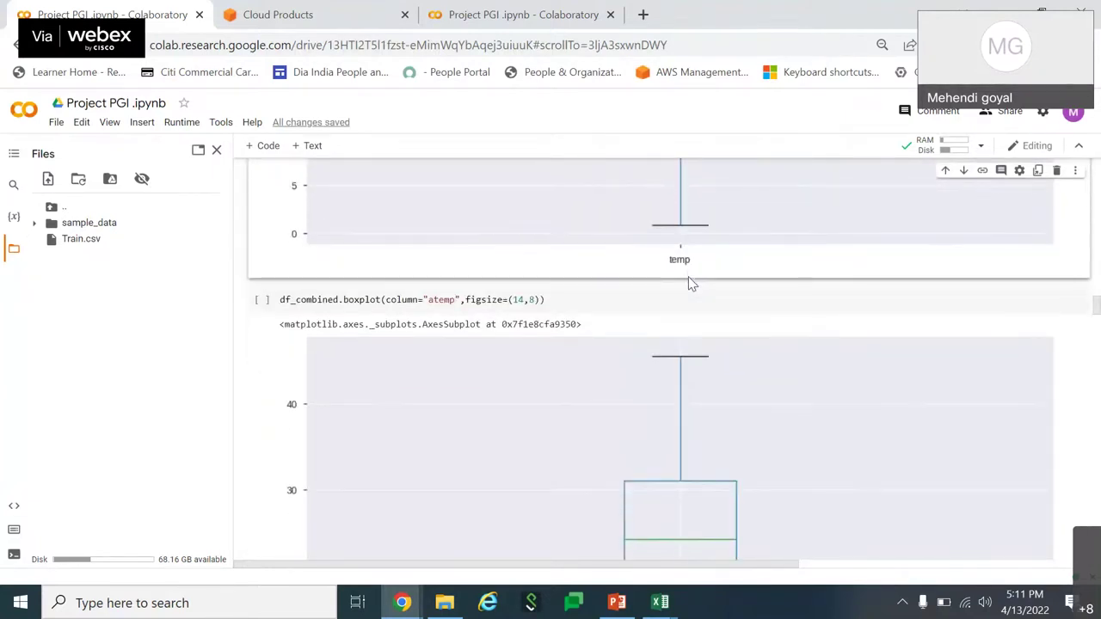
left_click(438, 219)
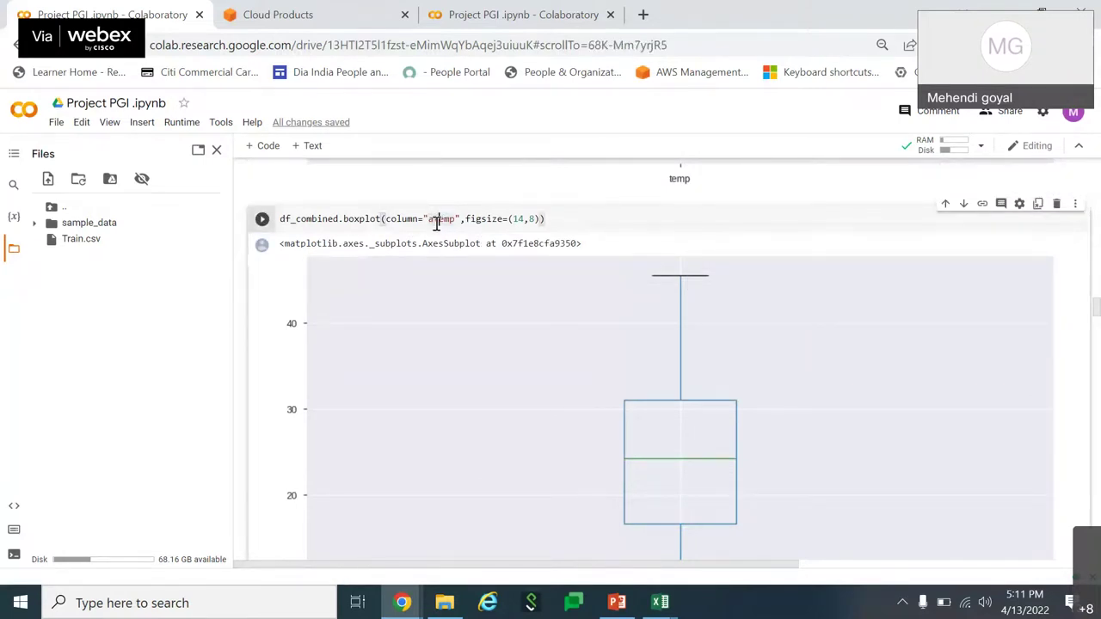
Examine the humidity boxplot from its upper whisker down to the points below the lower whisker.
scroll(526, 335, "down", 12)
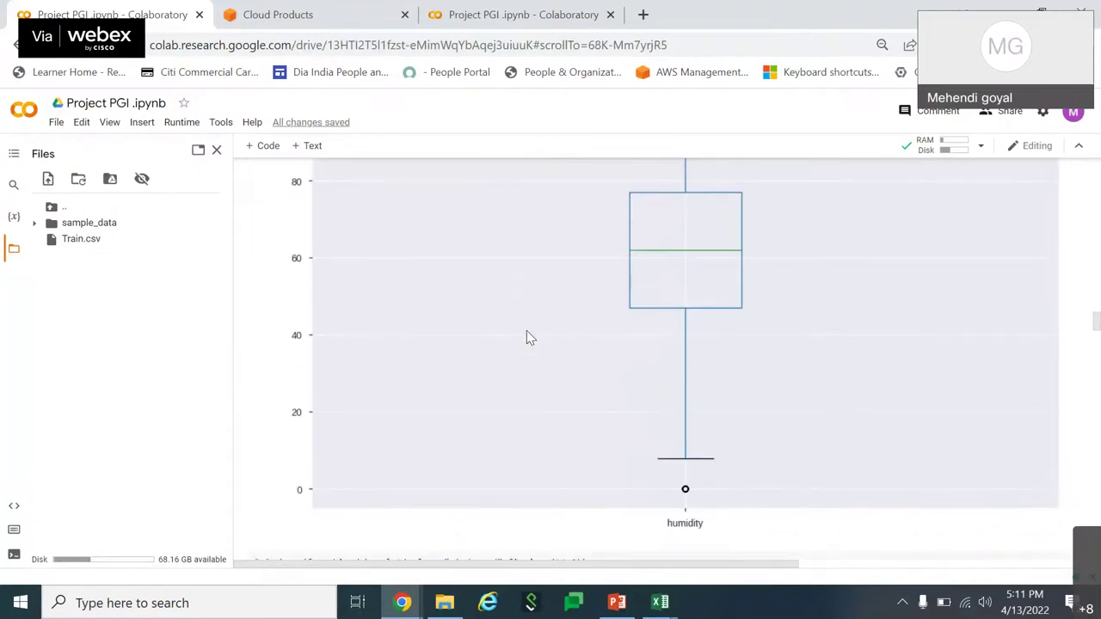
scroll(526, 337, "up", 3)
scroll(486, 304, "down", 4)
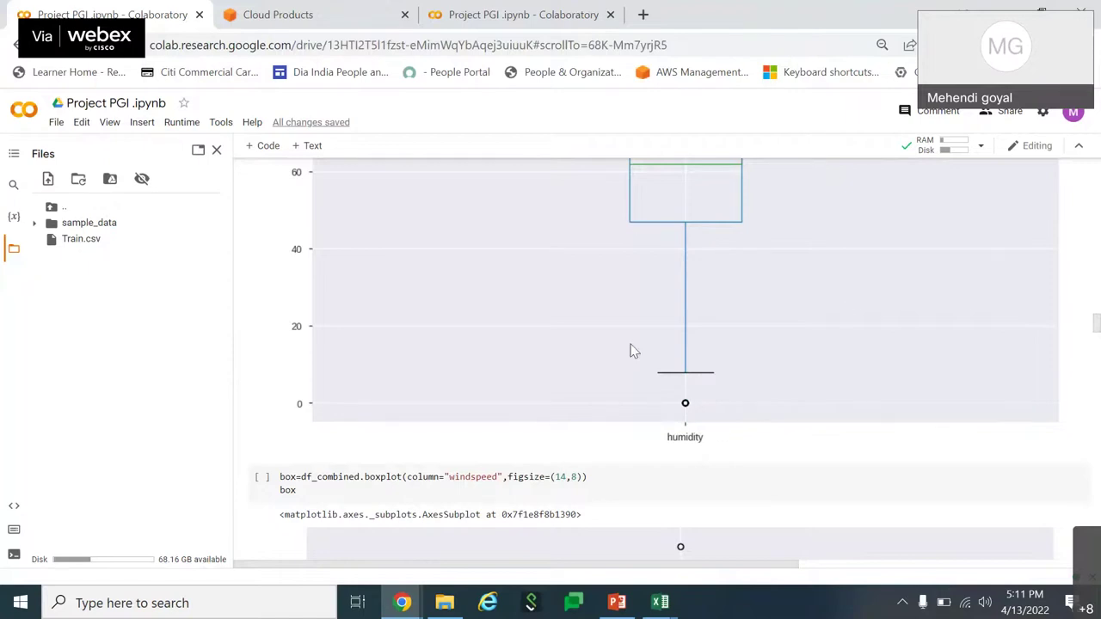
scroll(683, 370, "up", 3)
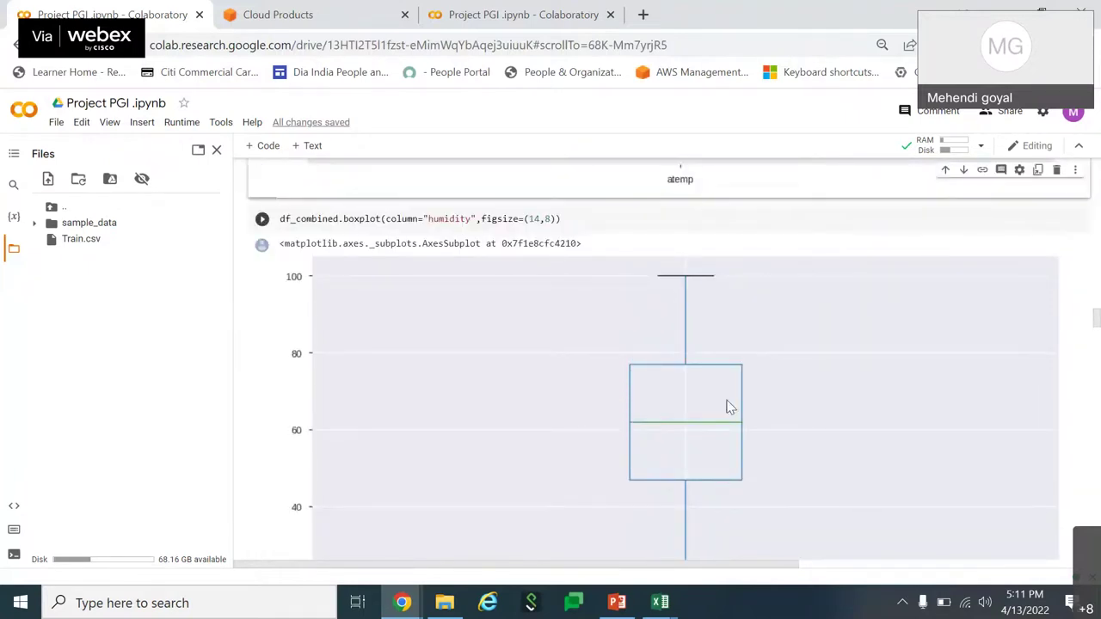
scroll(729, 405, "down", 3)
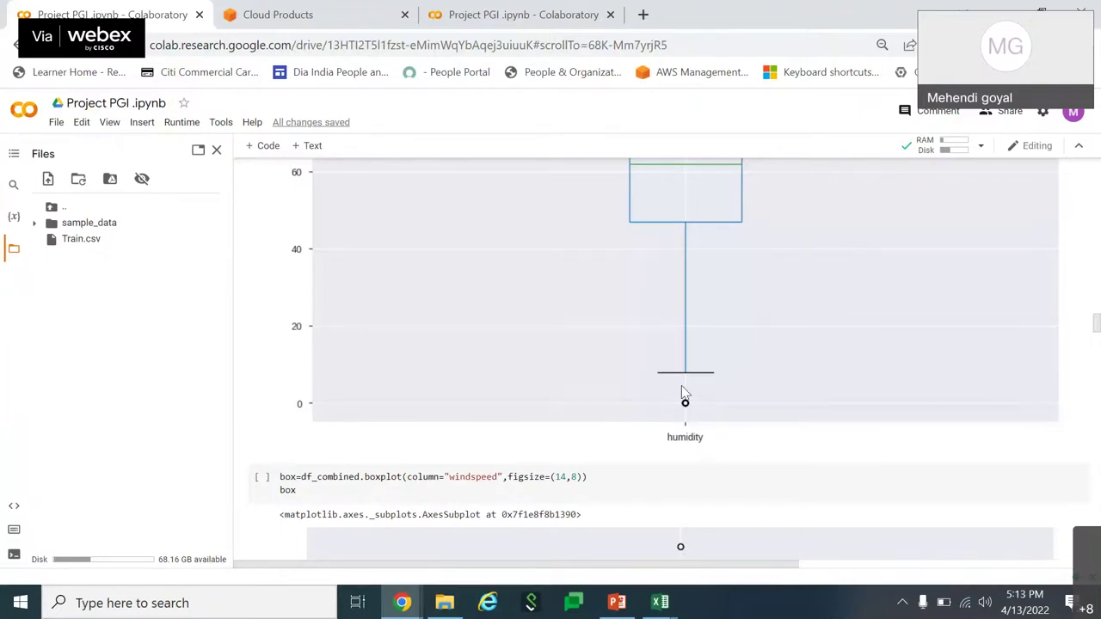
scroll(687, 409, "up", 4)
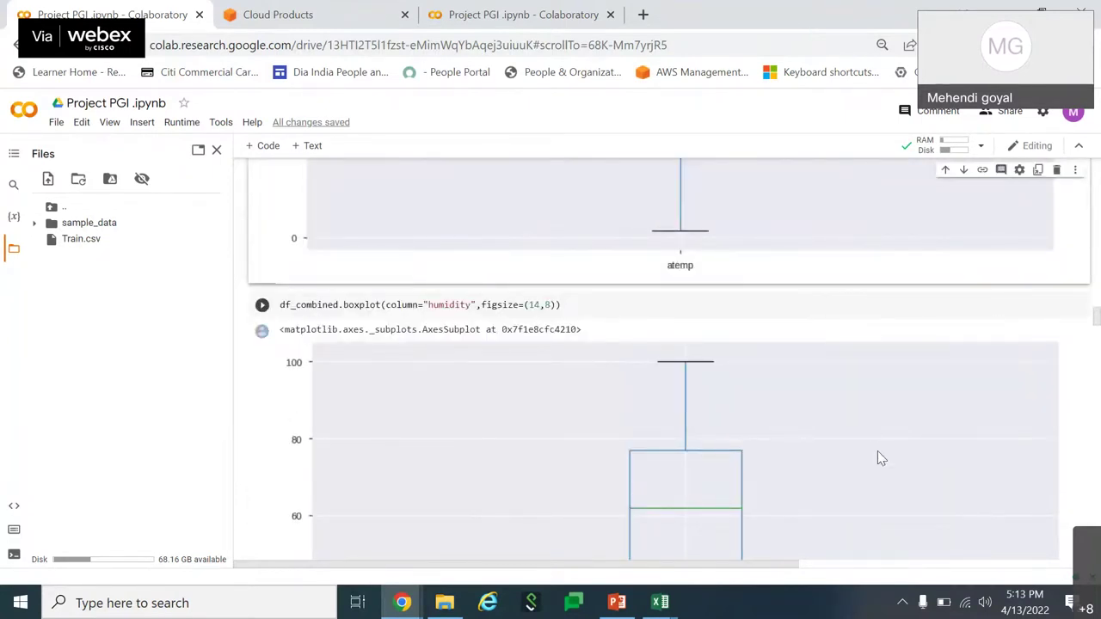
Select the windspeed boxplot cell and examine its whiskers and outlier points.
scroll(878, 455, "down", 5)
scroll(777, 501, "down", 2)
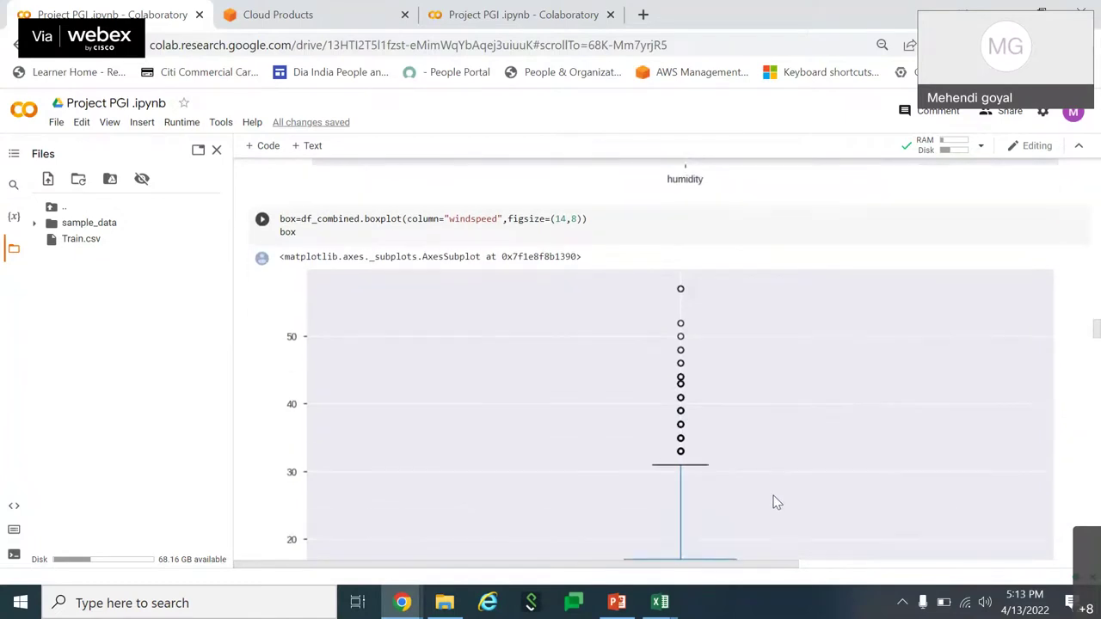
left_click(475, 218)
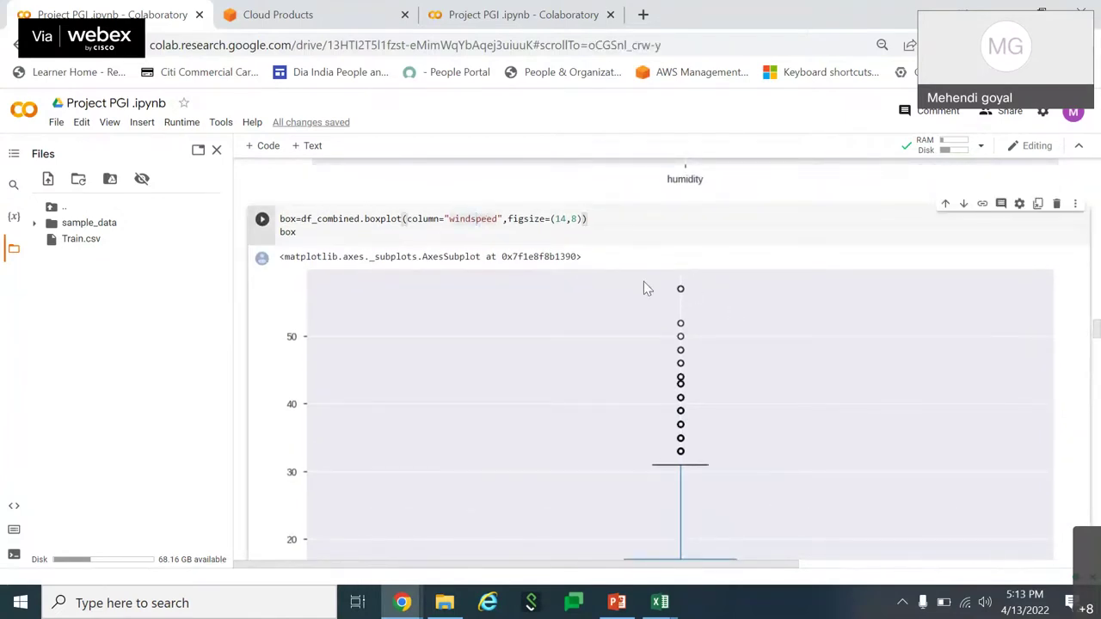
scroll(722, 416, "down", 10)
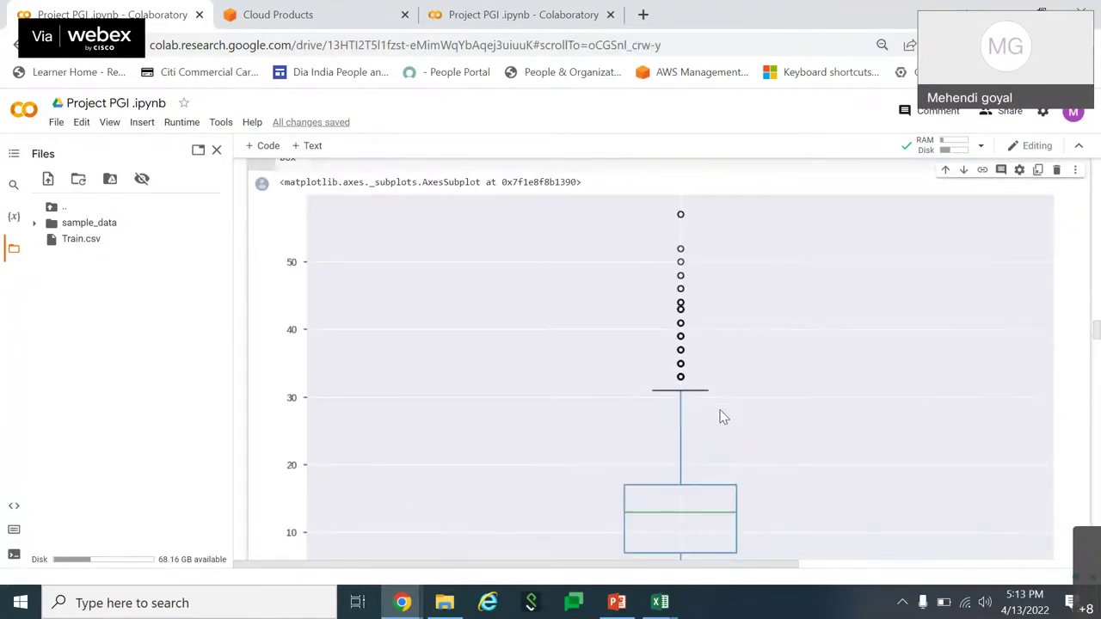
scroll(722, 417, "up", 8)
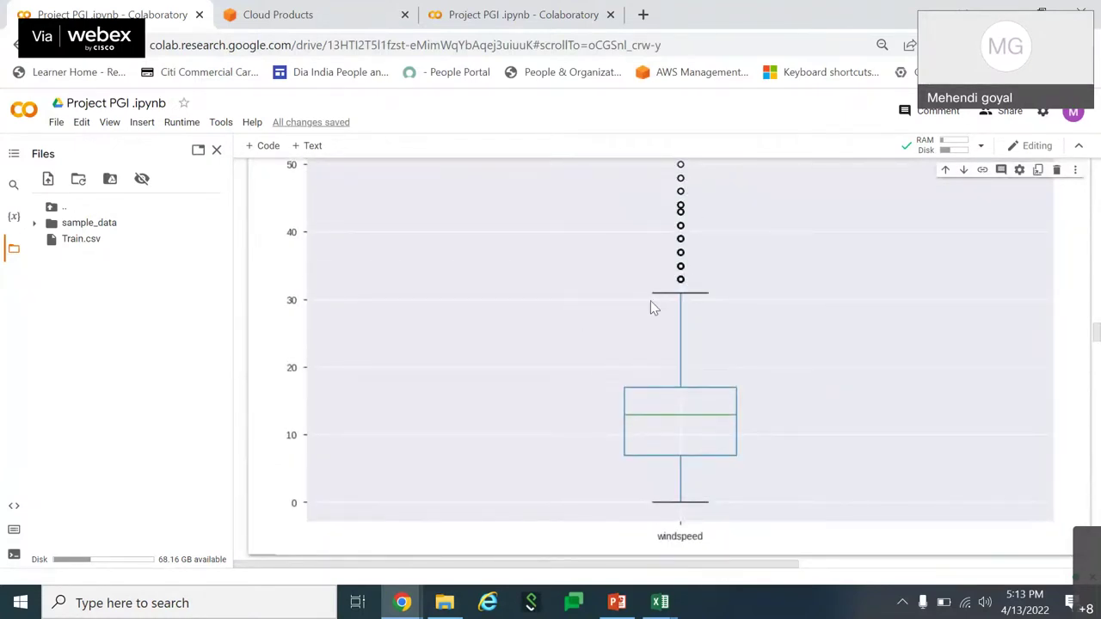
Review the OUTLIER ANALYSIS AND REMOVAL cell, highlight the two df_combined.drop lines, and return to the windspeed boxplot.
scroll(650, 301, "down", 5)
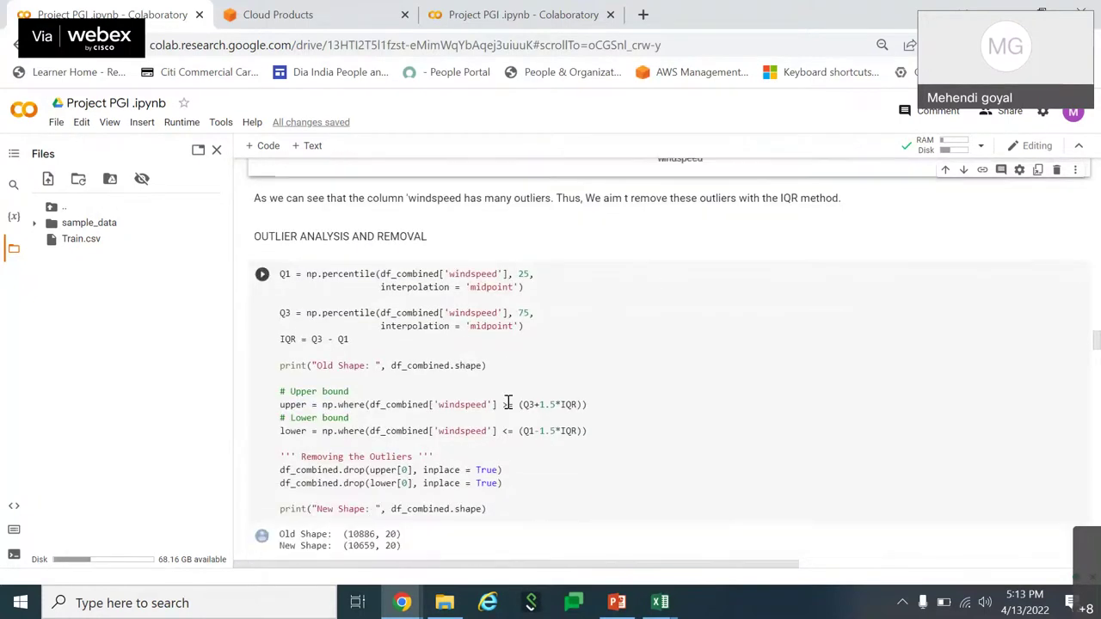
scroll(508, 403, "down", 1)
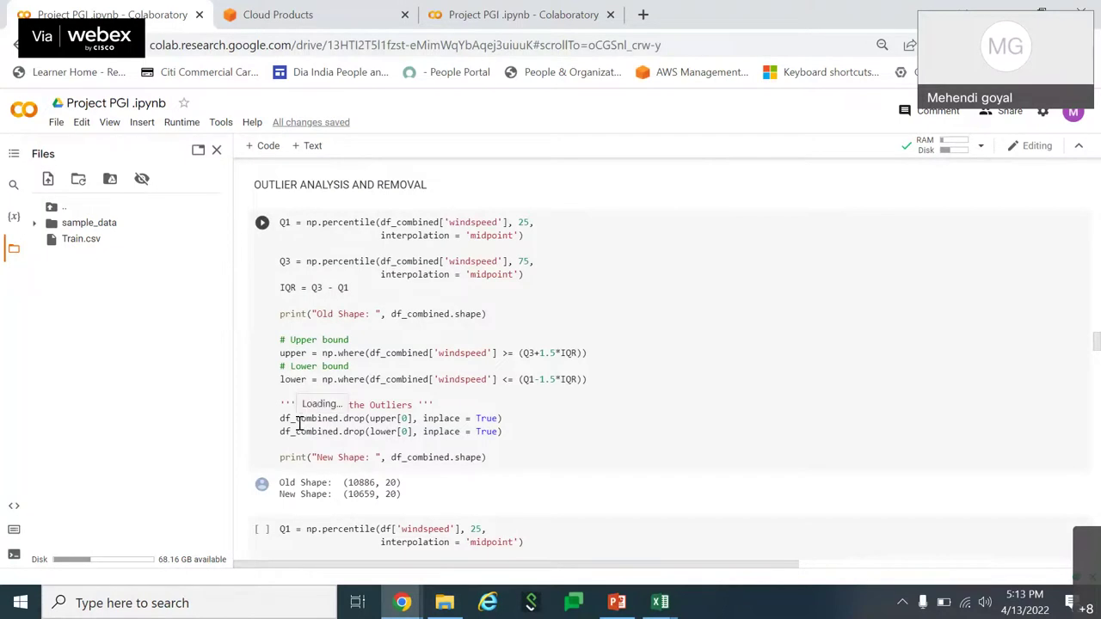
left_click_drag(296, 419, 415, 431)
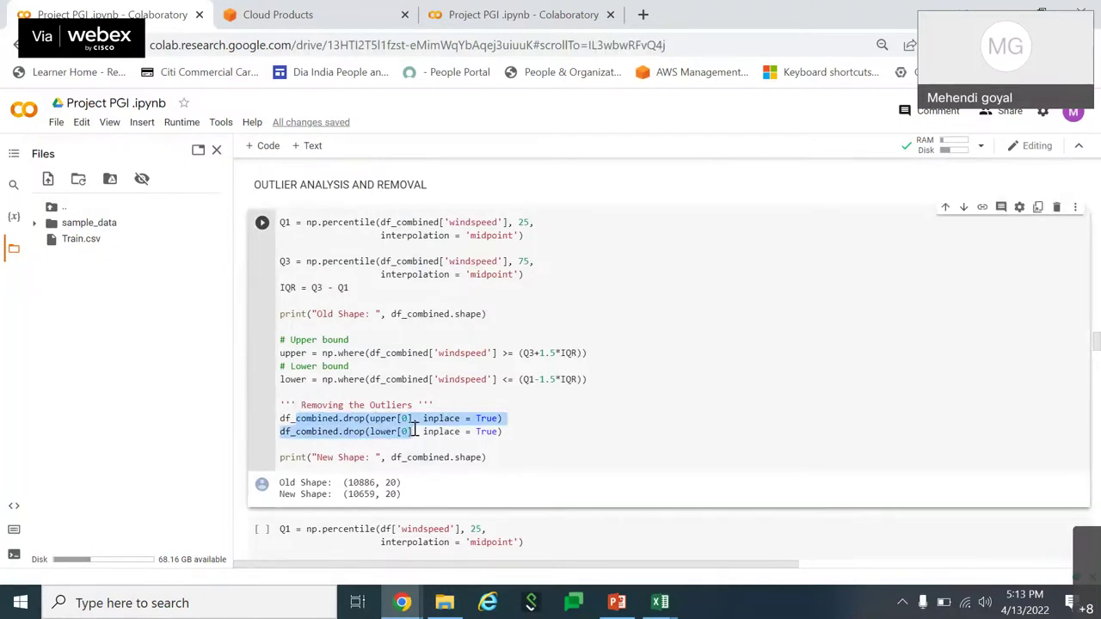
left_click(450, 420)
scroll(716, 341, "up", 4)
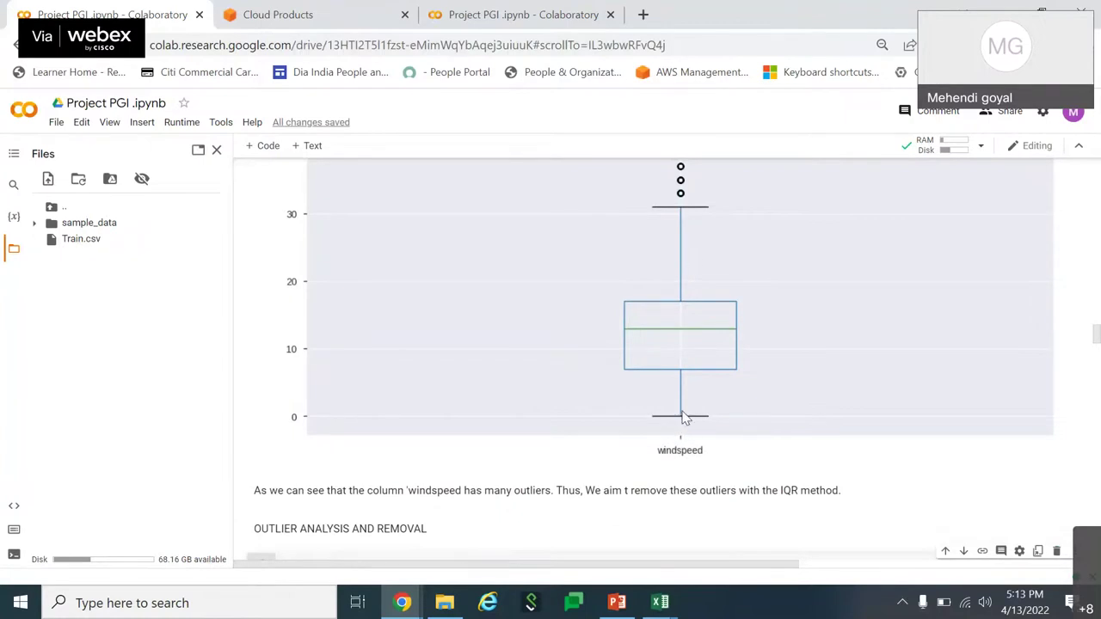
Review the windspeed IQR outlier removal cell for df and the df.boxplot of windspeed below it.
scroll(703, 371, "down", 10)
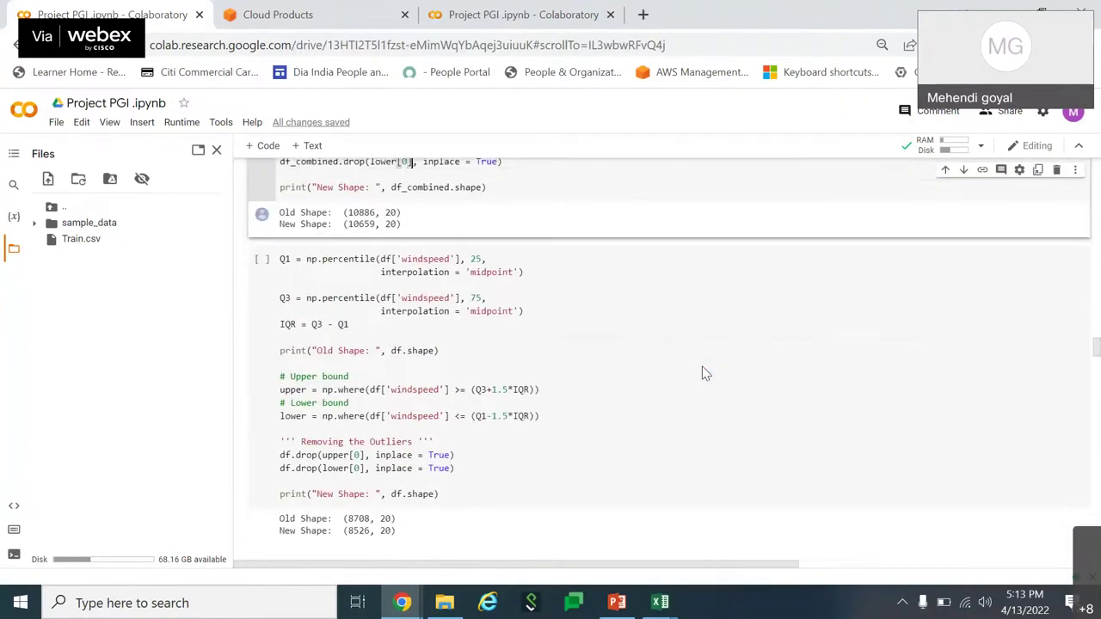
scroll(704, 372, "down", 1)
scroll(698, 397, "up", 1)
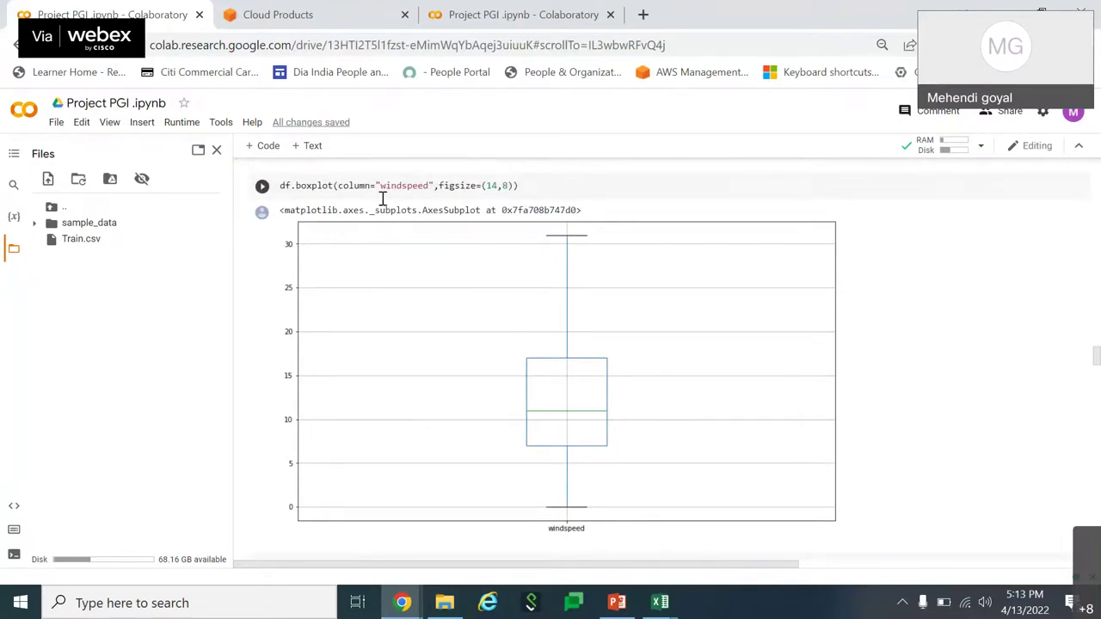
Go to the df.boxplot cell for Output and place the cursor in its column name.
scroll(525, 422, "down", 8)
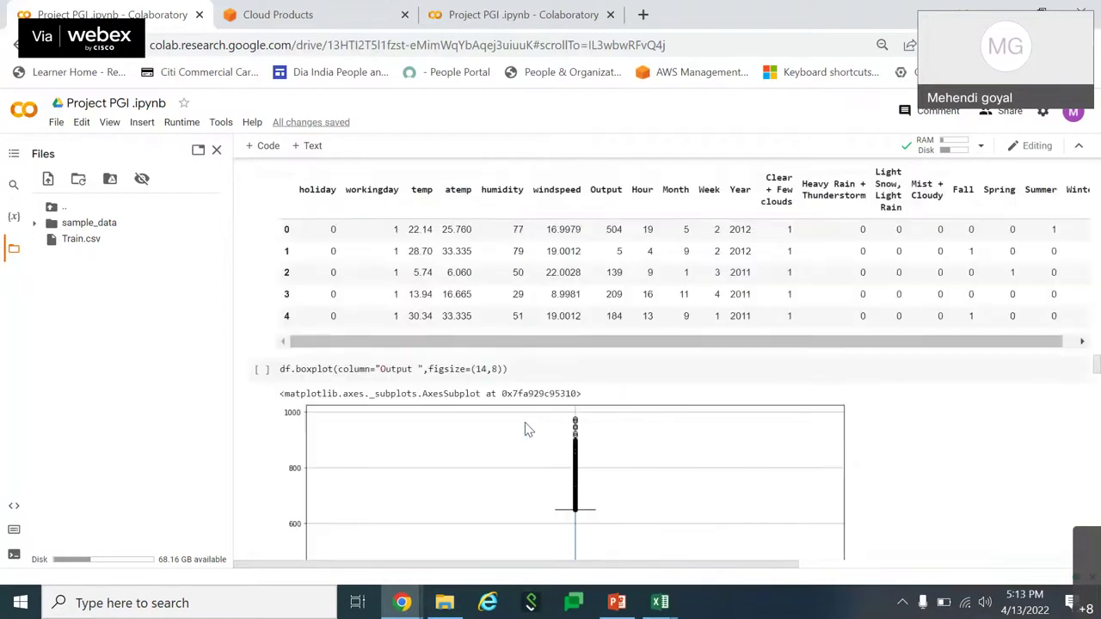
scroll(524, 422, "up", 1)
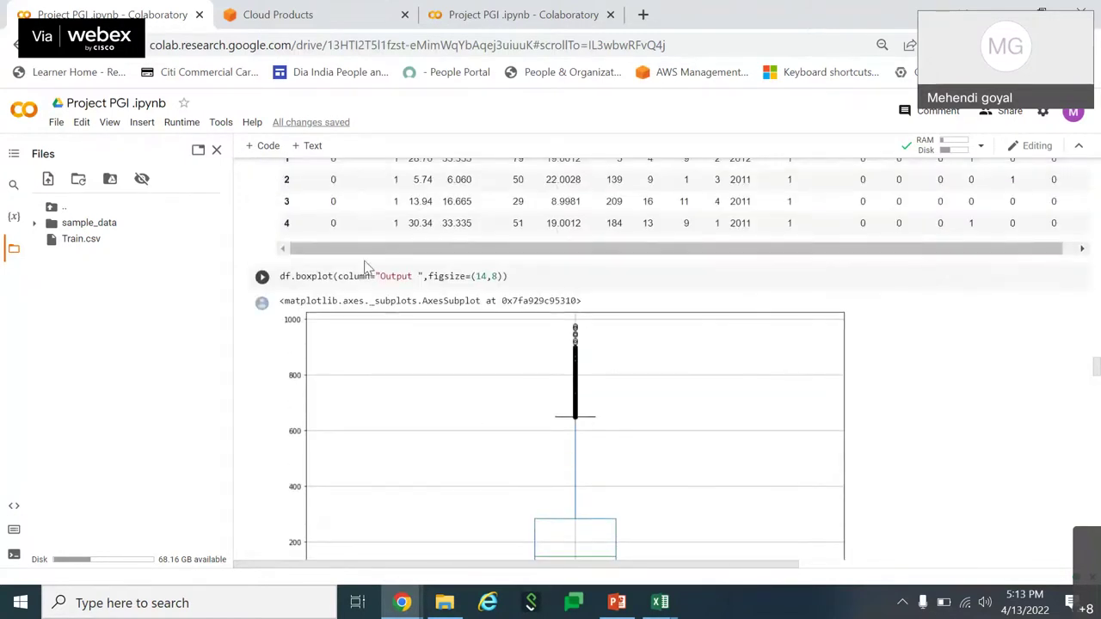
left_click(397, 276)
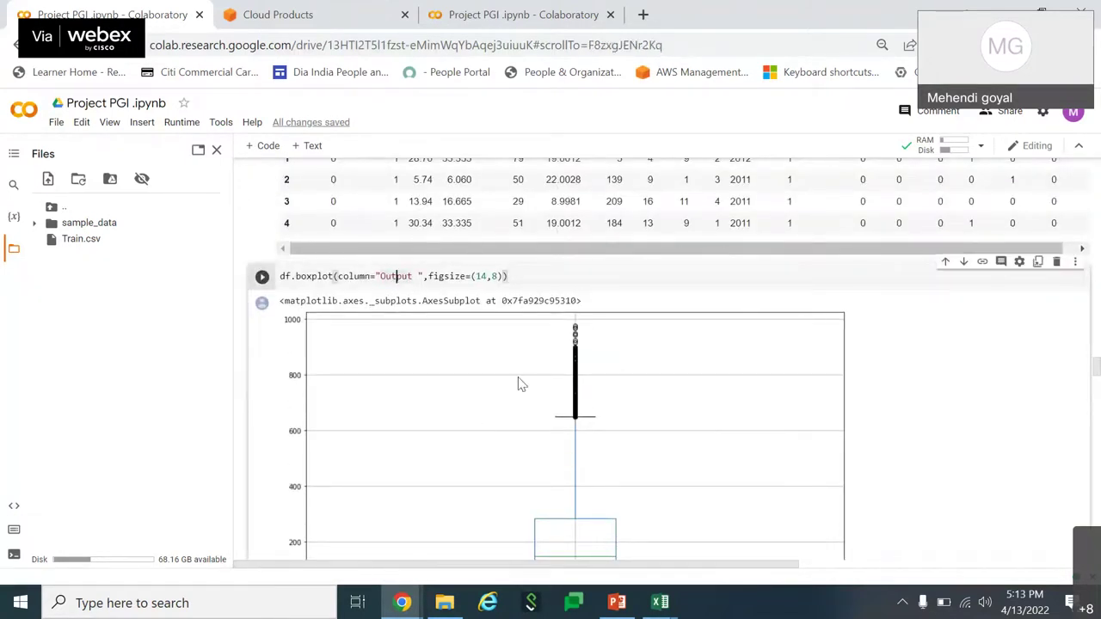
Examine the Output boxplot's whiskers and outlier points, the note on output outliers below it, and the df.head table above.
scroll(562, 436, "down", 1)
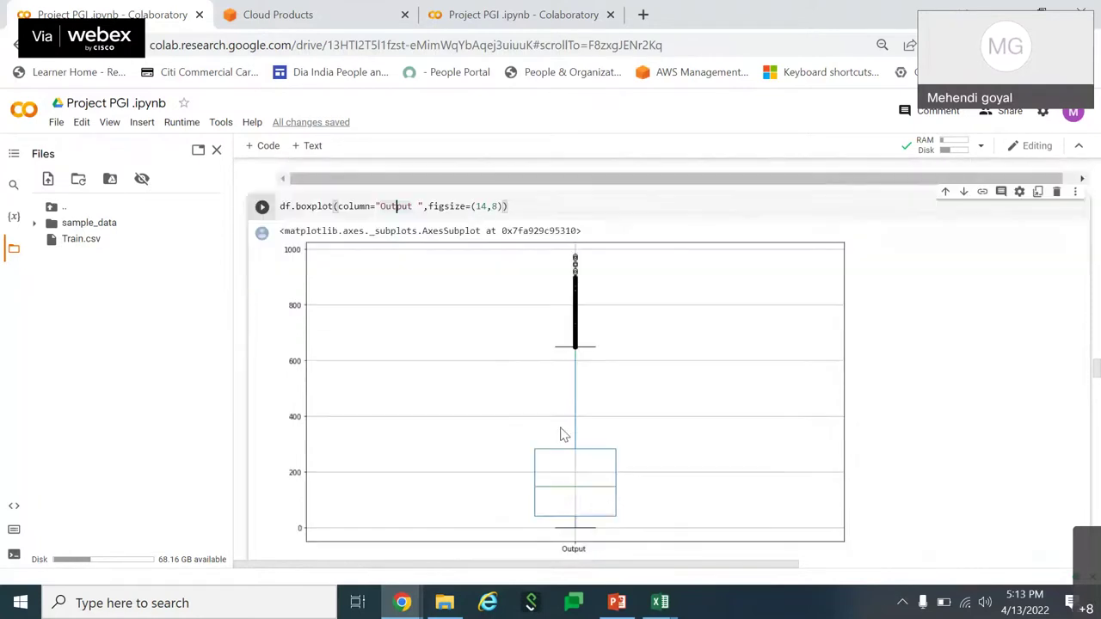
scroll(590, 270, "down", 2)
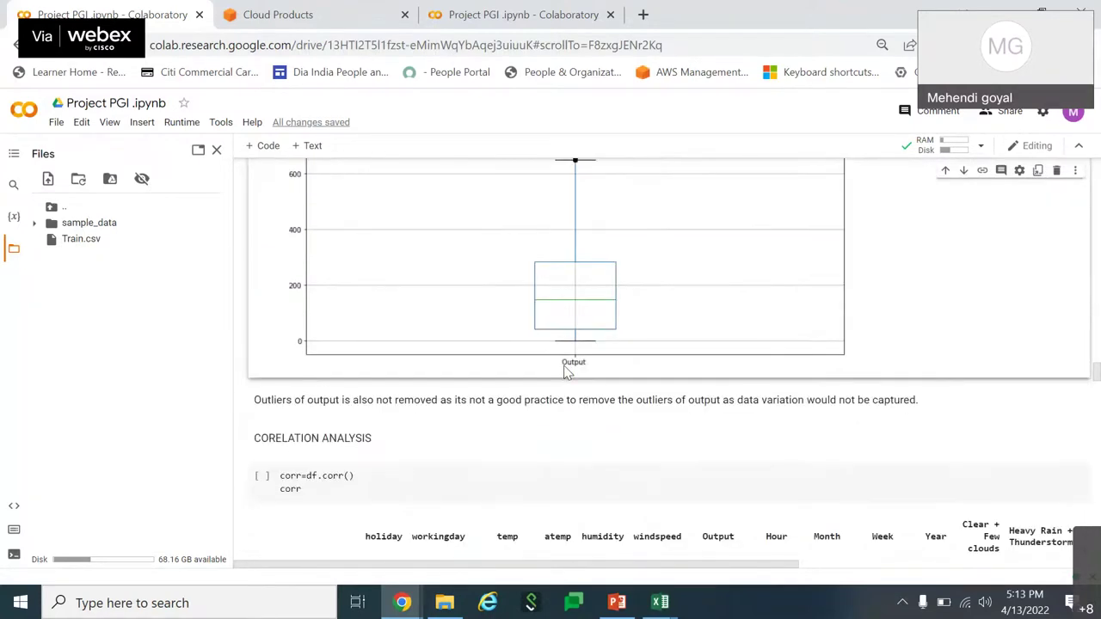
scroll(682, 395, "up", 2)
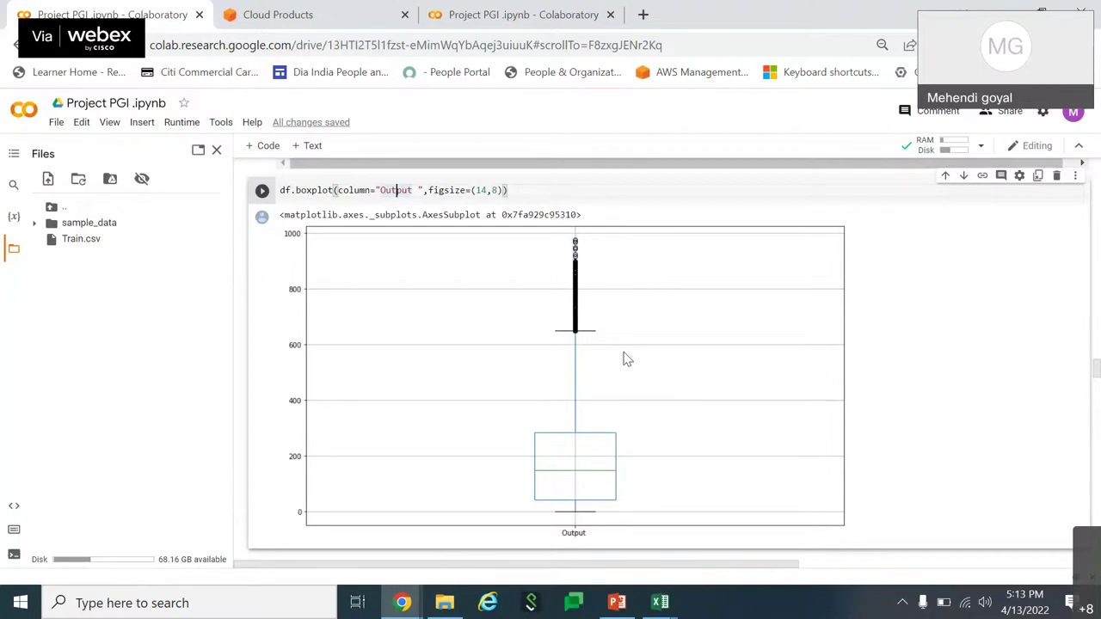
scroll(627, 360, "down", 1)
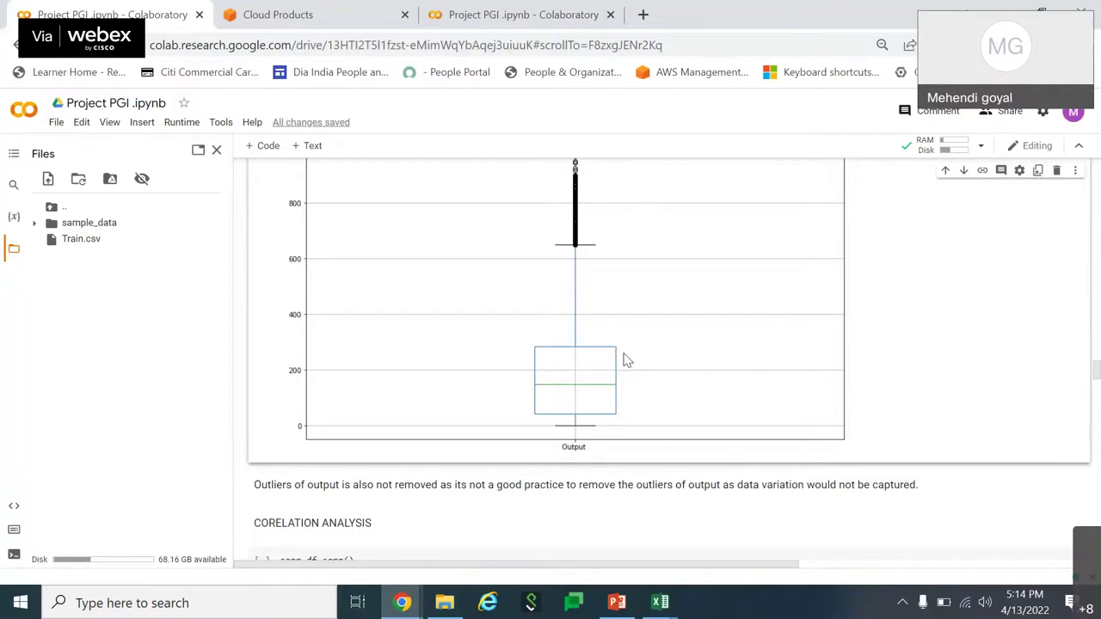
scroll(627, 360, "up", 1)
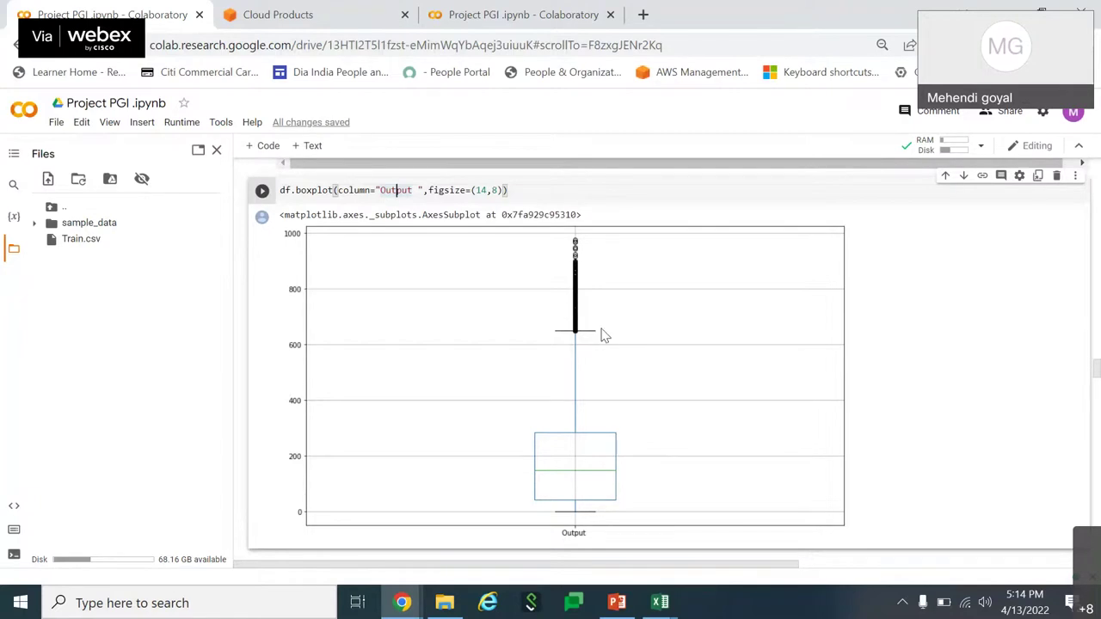
scroll(561, 336, "up", 3)
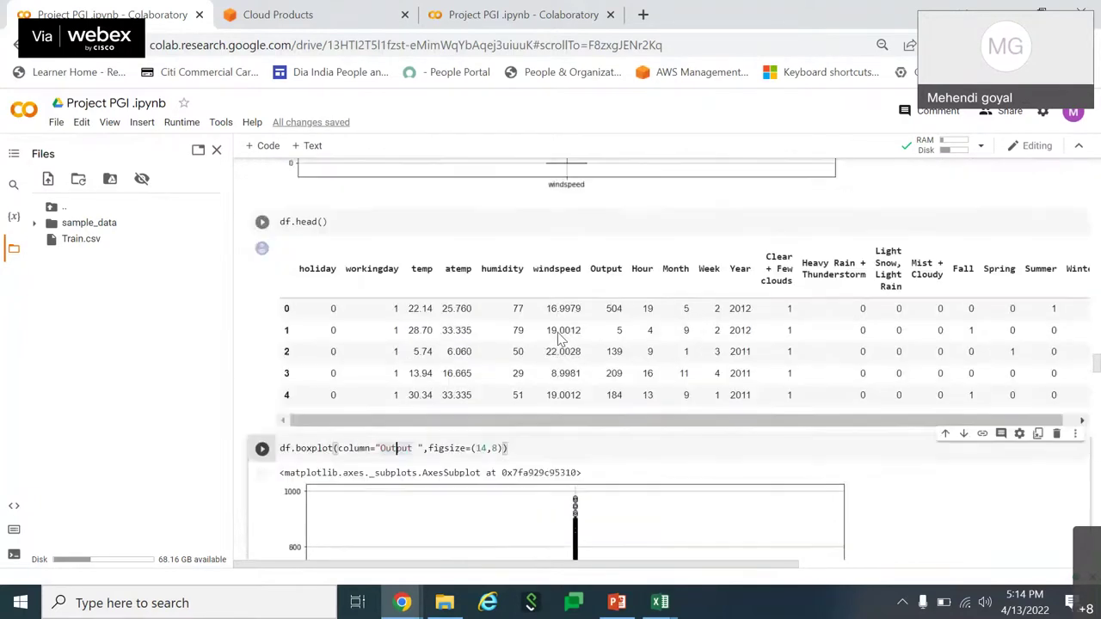
scroll(561, 336, "up", 5)
scroll(561, 336, "down", 7)
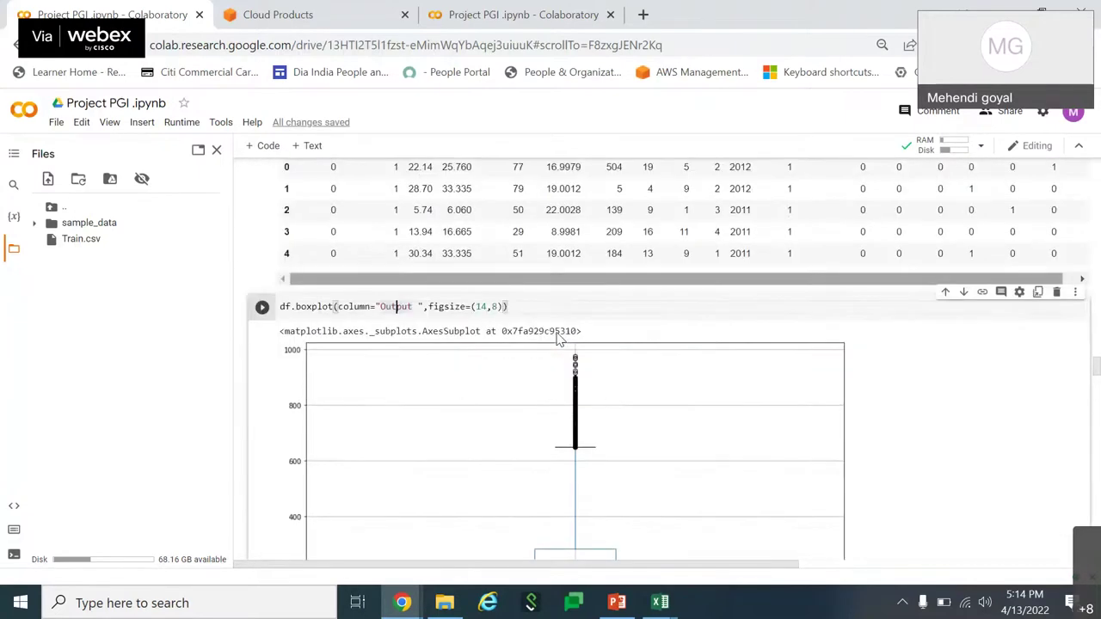
Go to the CORELATION ANALYSIS section and close the Files pane to widen the correlation table.
scroll(557, 337, "down", 8)
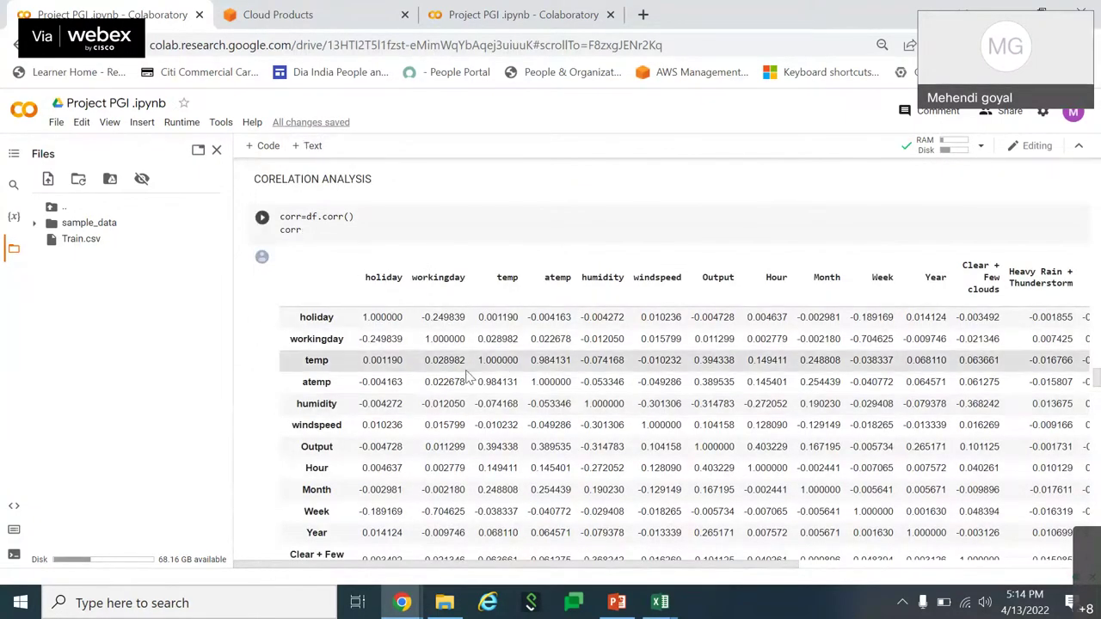
left_click(216, 149)
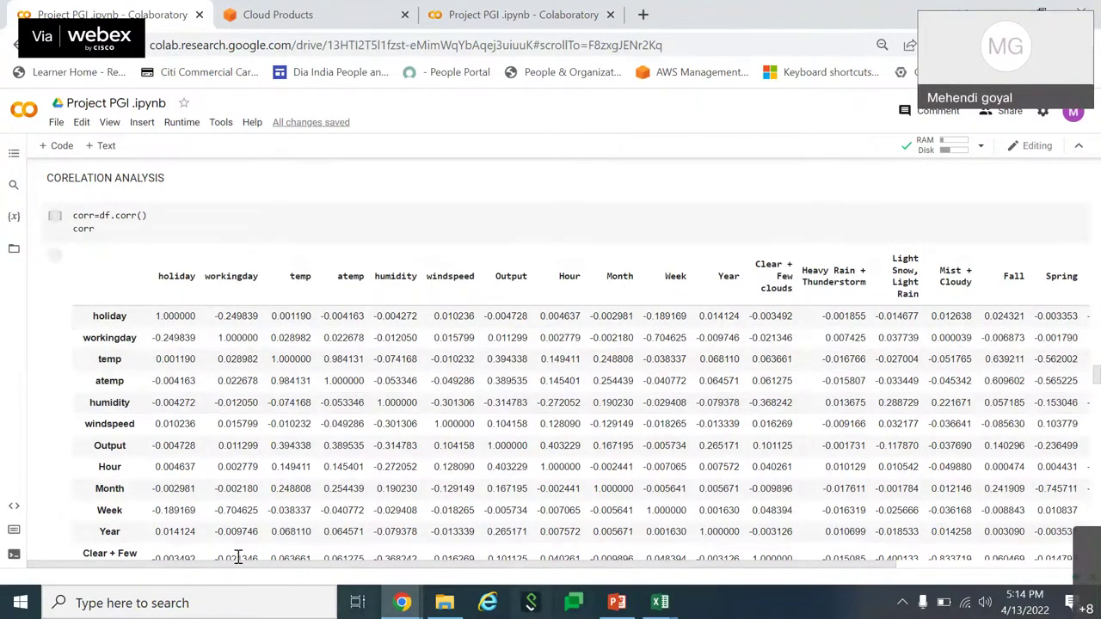
mouse_move(660, 602)
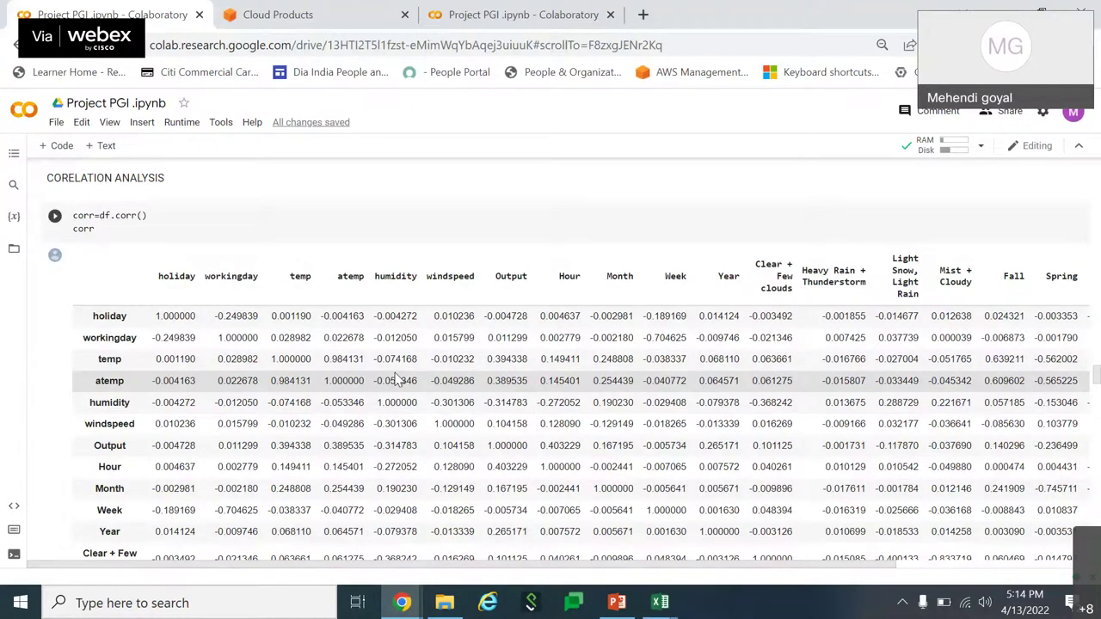
Look through the correlation table, the sns.heatmap(corr) plot and the correlation function with its corr_features cells.
scroll(396, 380, "down", 1)
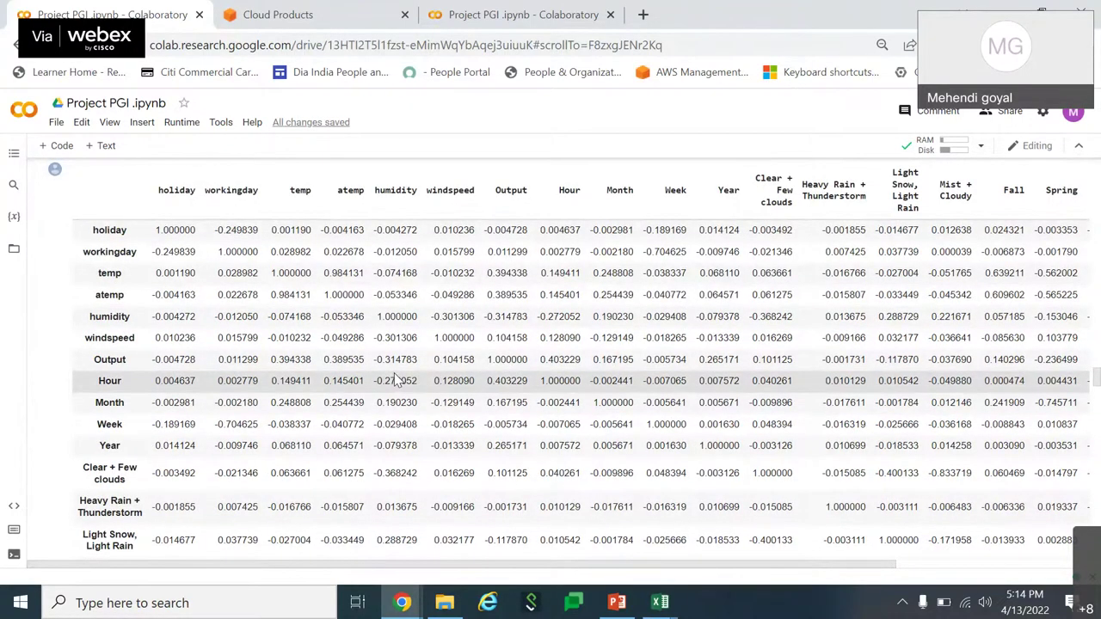
scroll(395, 380, "down", 6)
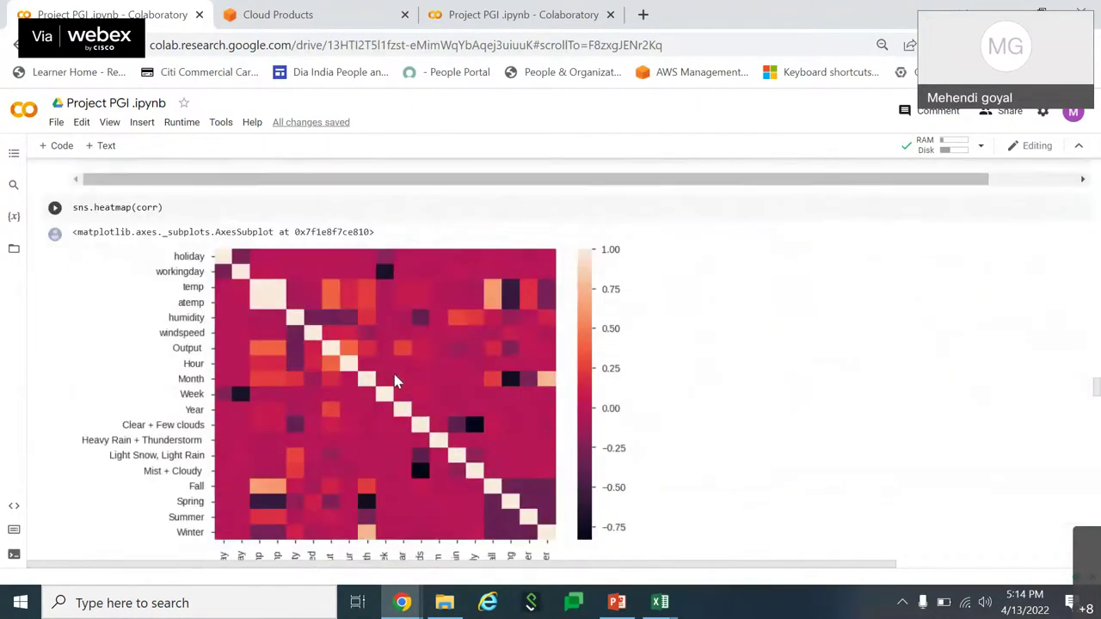
scroll(492, 392, "down", 2)
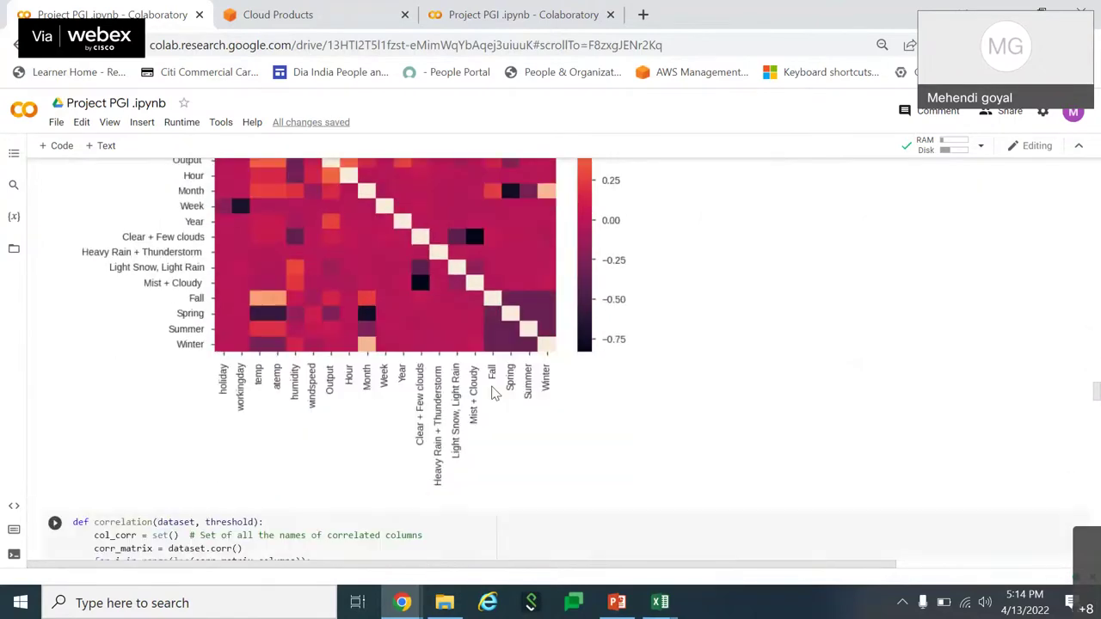
scroll(493, 393, "down", 3)
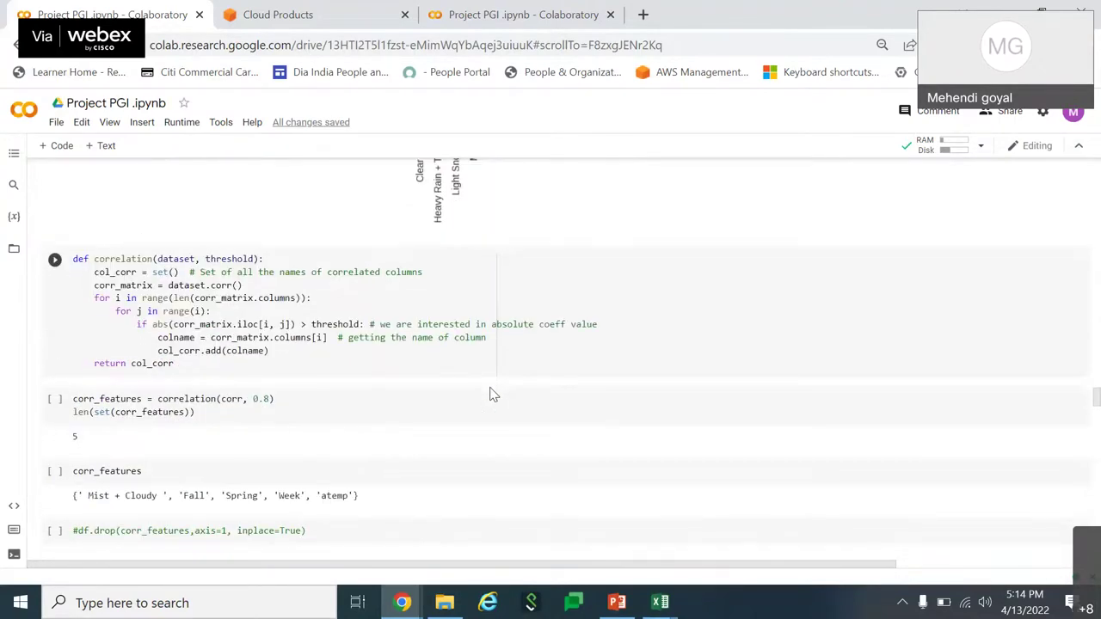
scroll(493, 393, "down", 2)
scroll(493, 393, "up", 2)
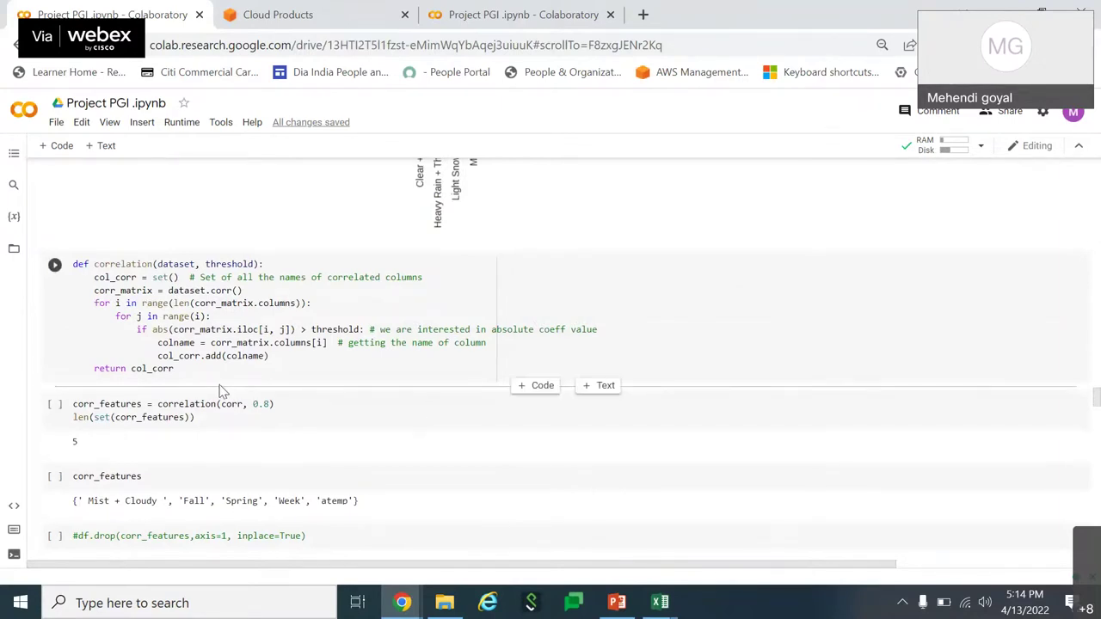
Examine the correlation heatmap again, from the sns.heatmap(corr) cell down to the feature labels on its horizontal axis.
scroll(422, 474, "up", 5)
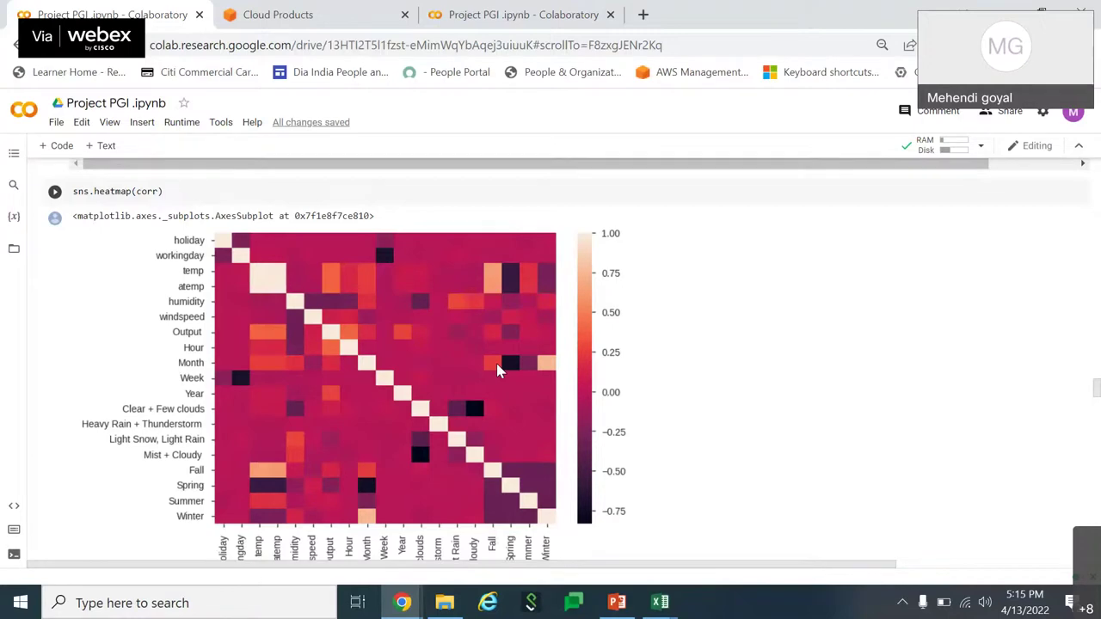
scroll(631, 413, "down", 3)
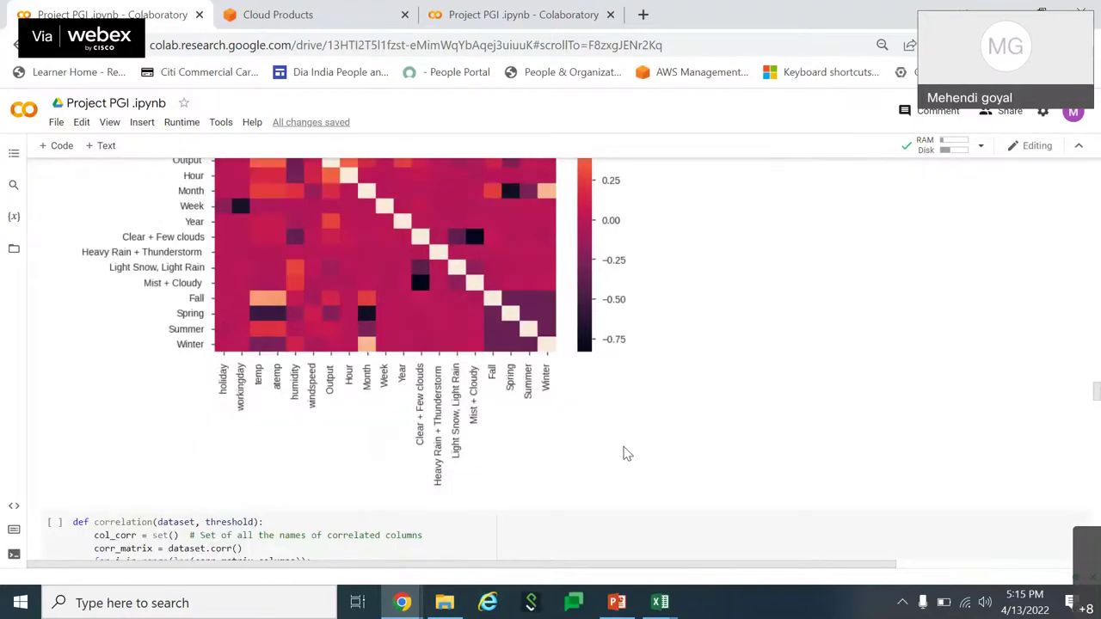
mouse_move(401, 612)
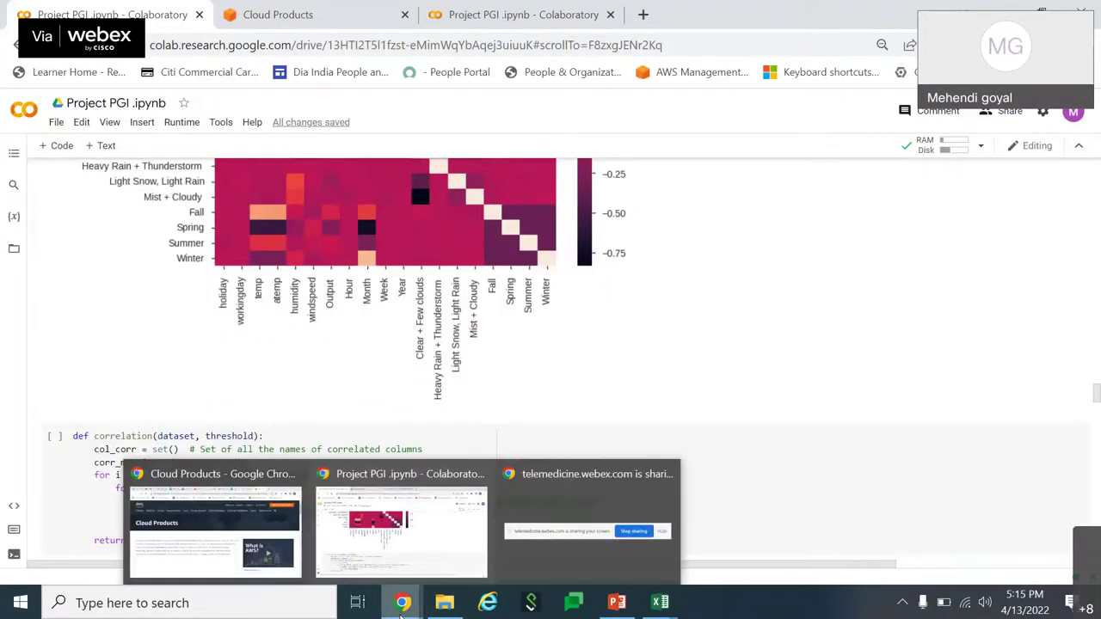
scroll(528, 356, "up", 3)
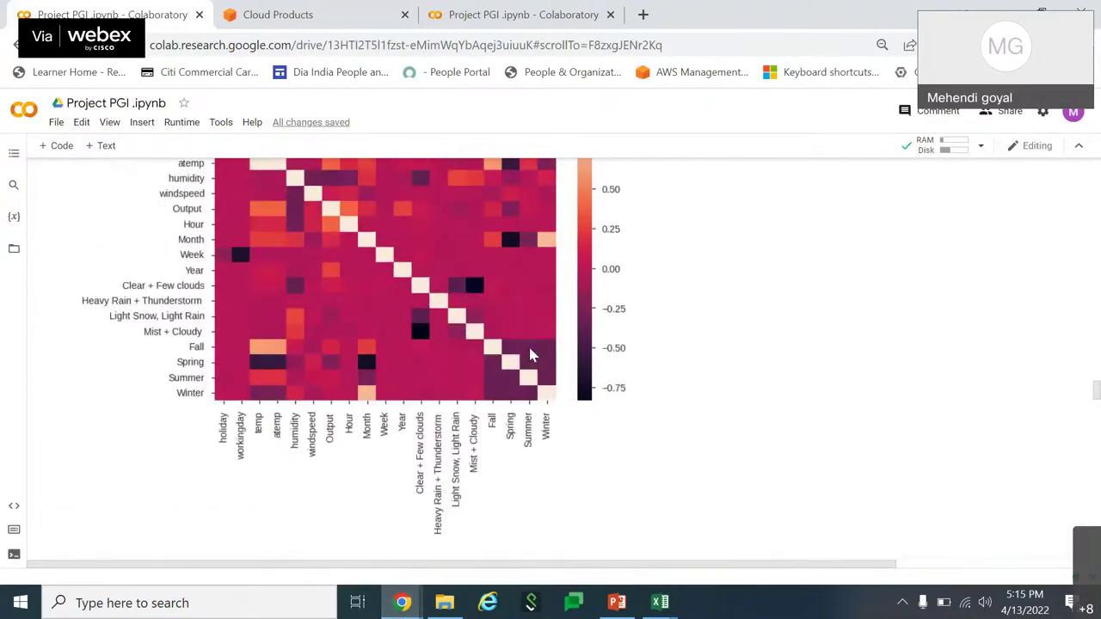
scroll(421, 329, "up", 1)
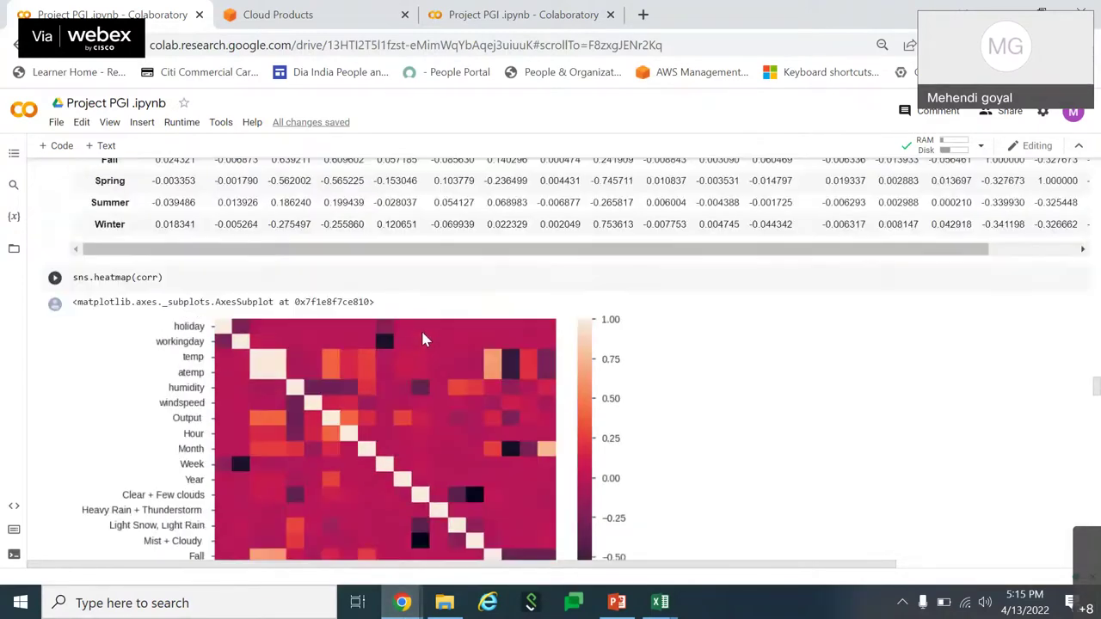
scroll(421, 334, "down", 3)
scroll(422, 340, "down", 1)
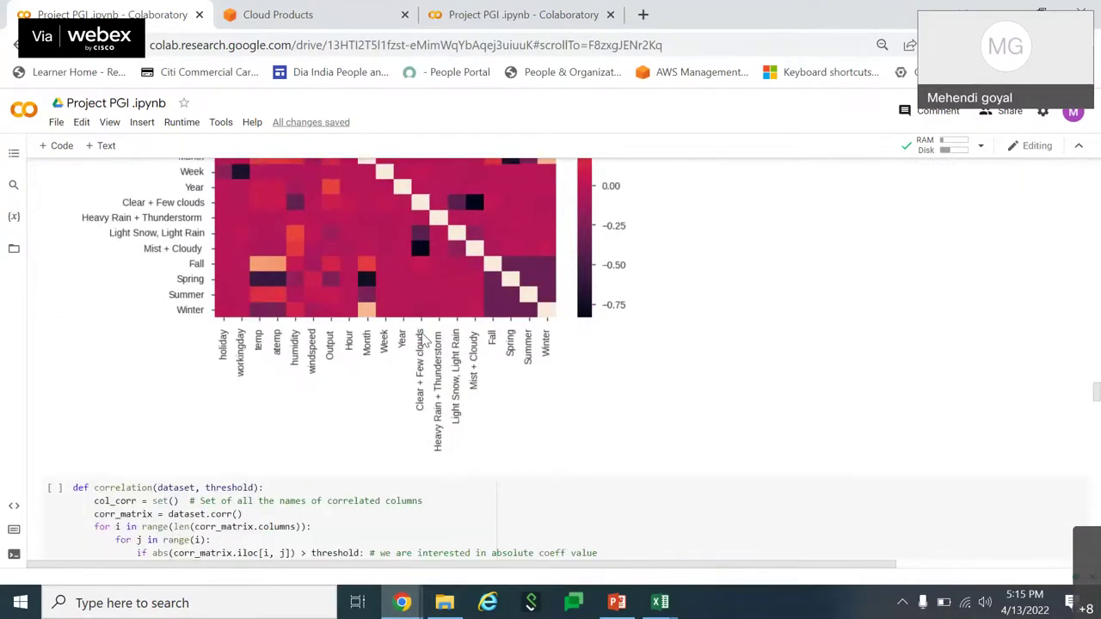
scroll(421, 340, "up", 2)
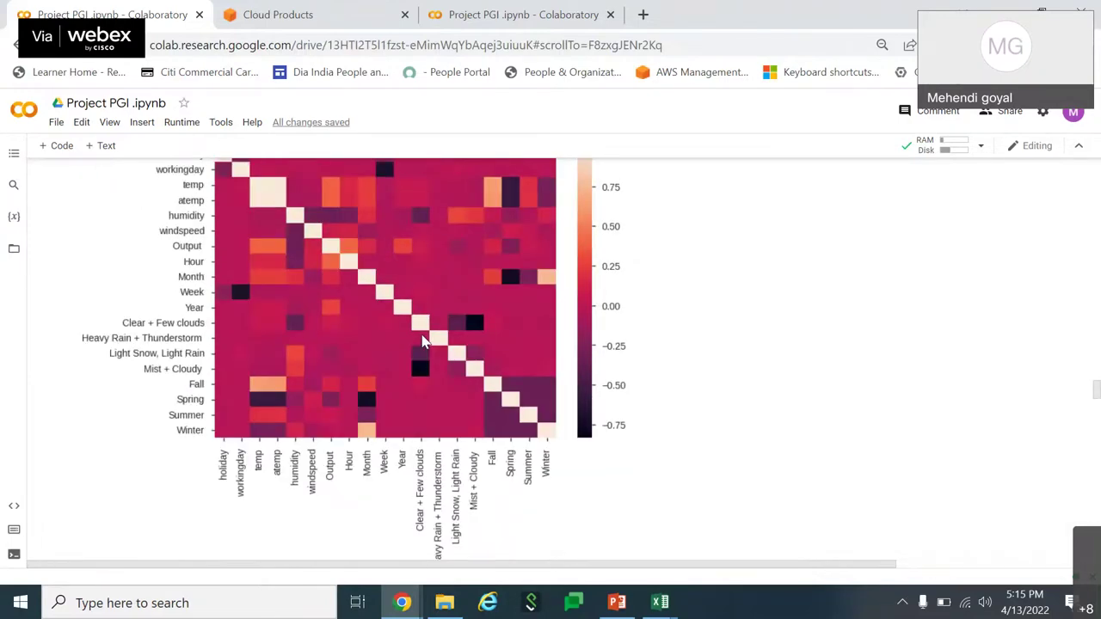
Select the corr_features = correlation(corr, 0.8) cell and highlight its 0.8 threshold.
scroll(421, 340, "down", 4)
scroll(423, 339, "down", 1)
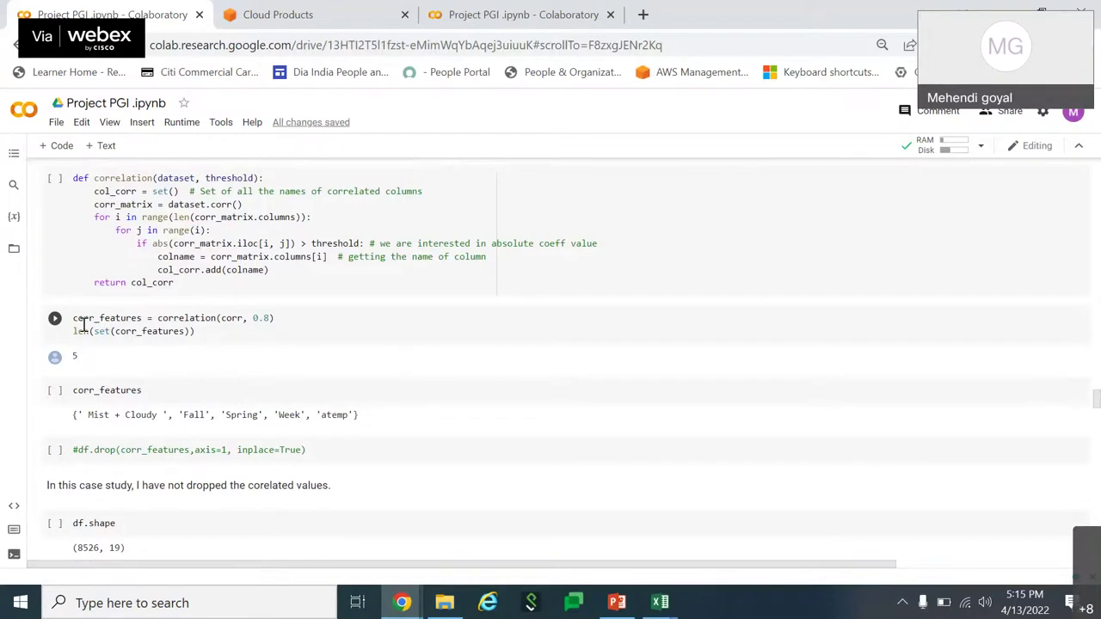
left_click(192, 335)
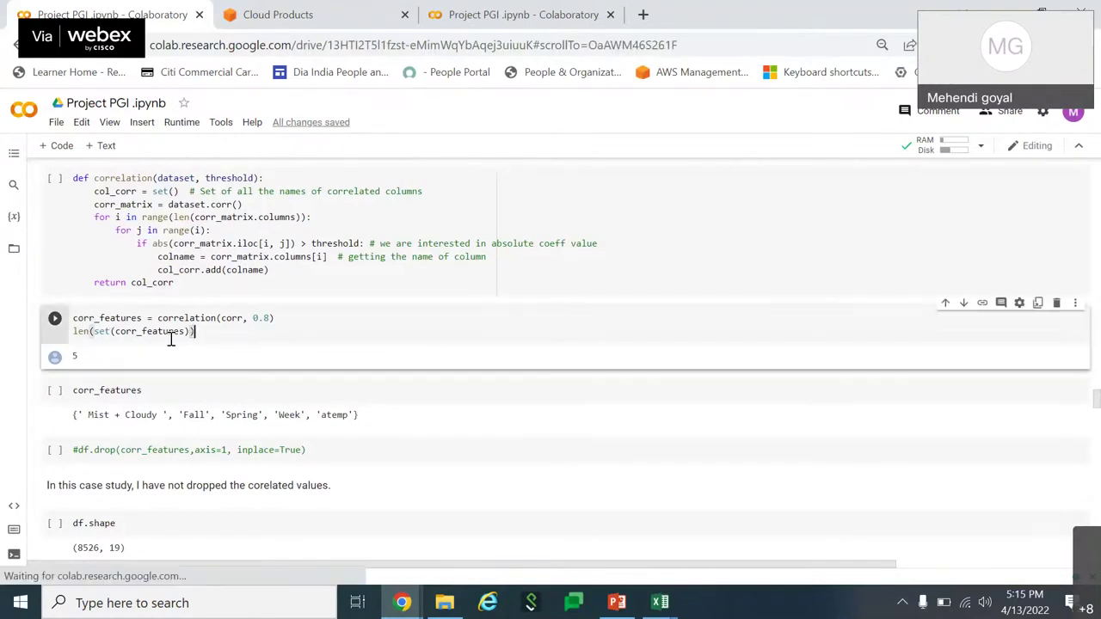
left_click(270, 319)
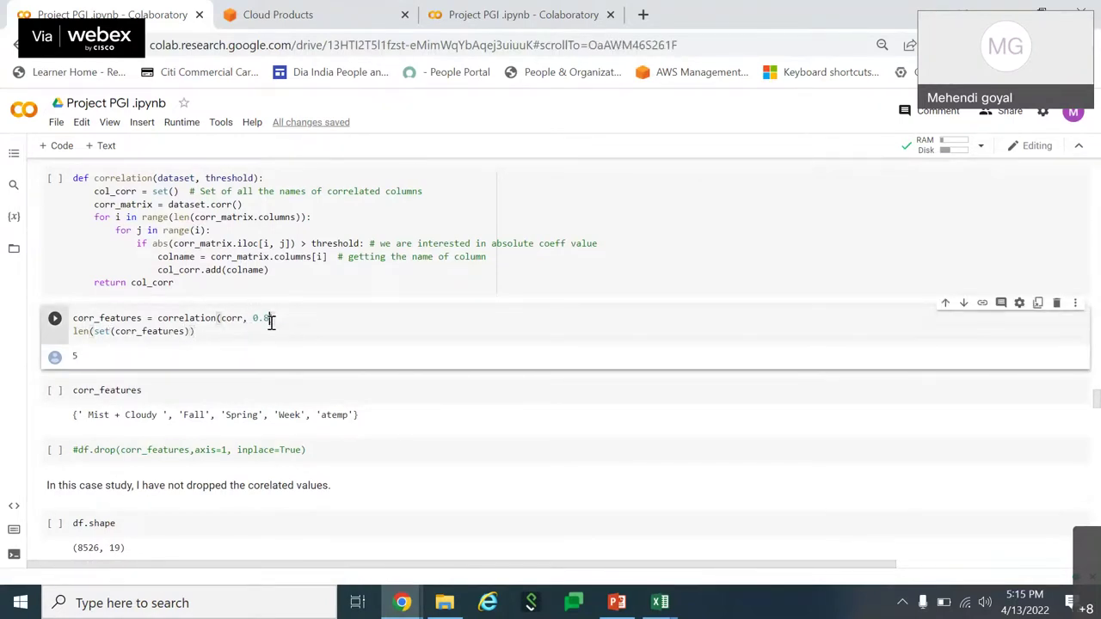
left_click_drag(272, 319, 253, 319)
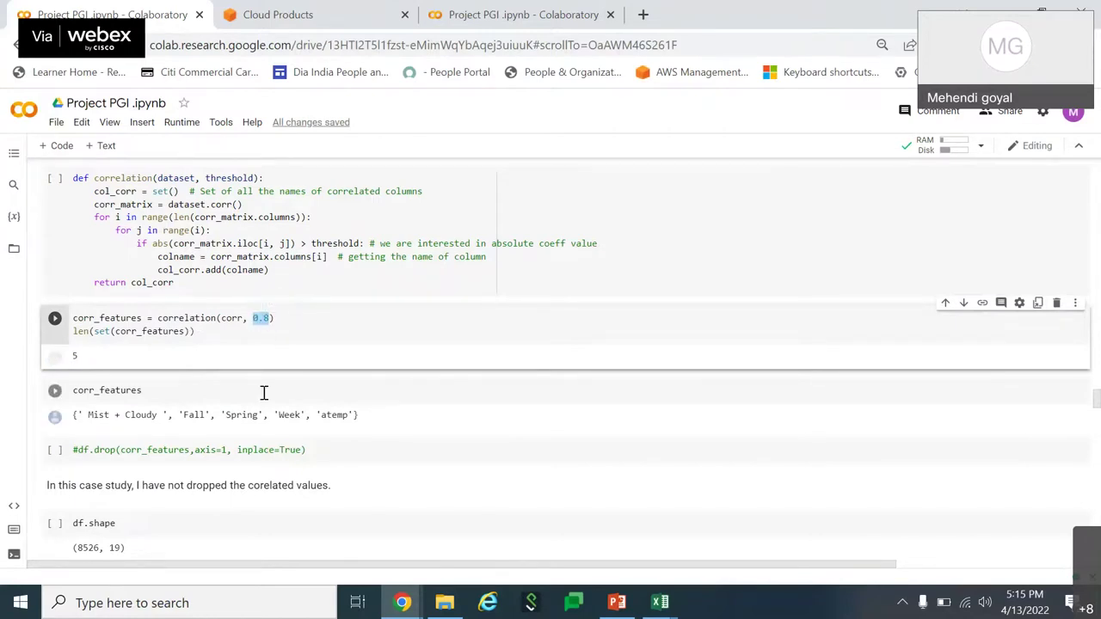
Select the corr_features cell, go over the feature names in its output and highlight atemp.
left_click_drag(81, 415, 351, 419)
left_click(80, 427)
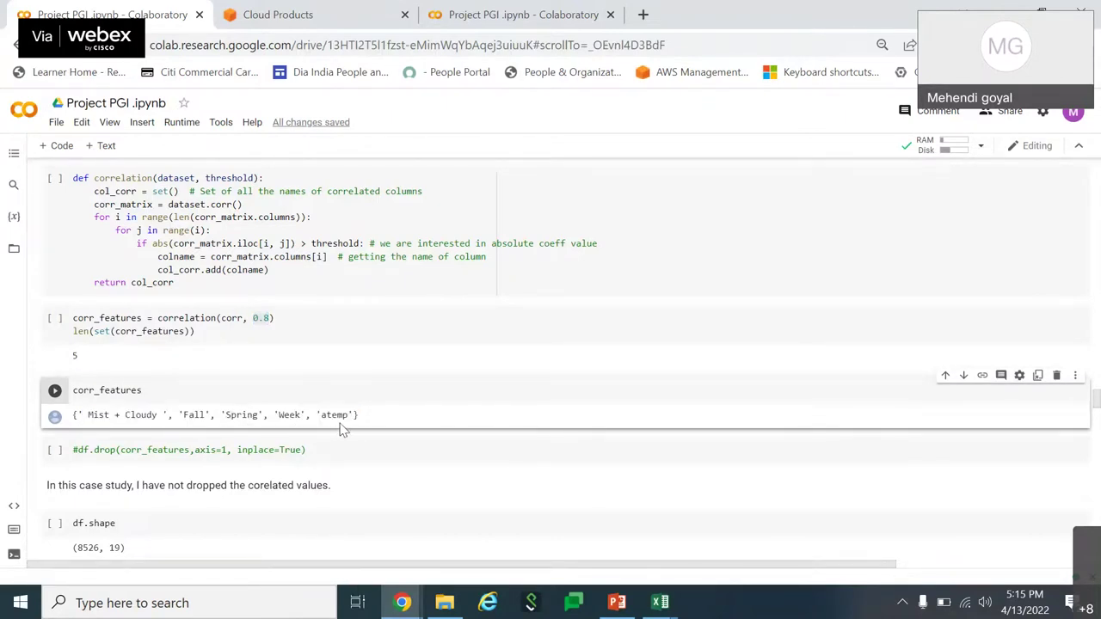
left_click_drag(353, 414, 325, 417)
left_click(323, 416)
double_click(321, 416)
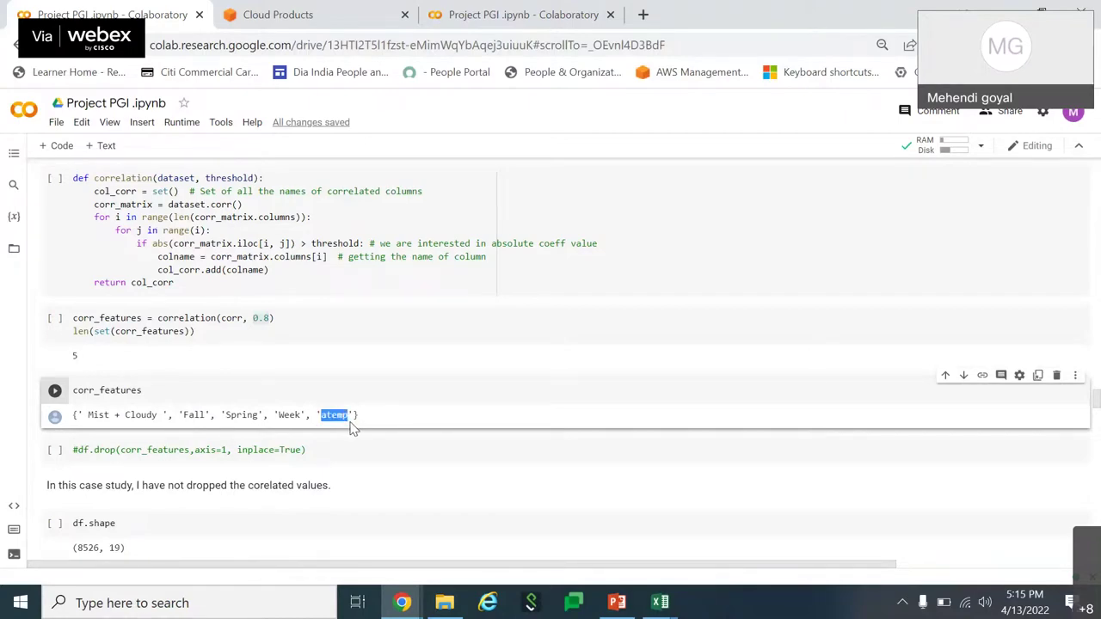